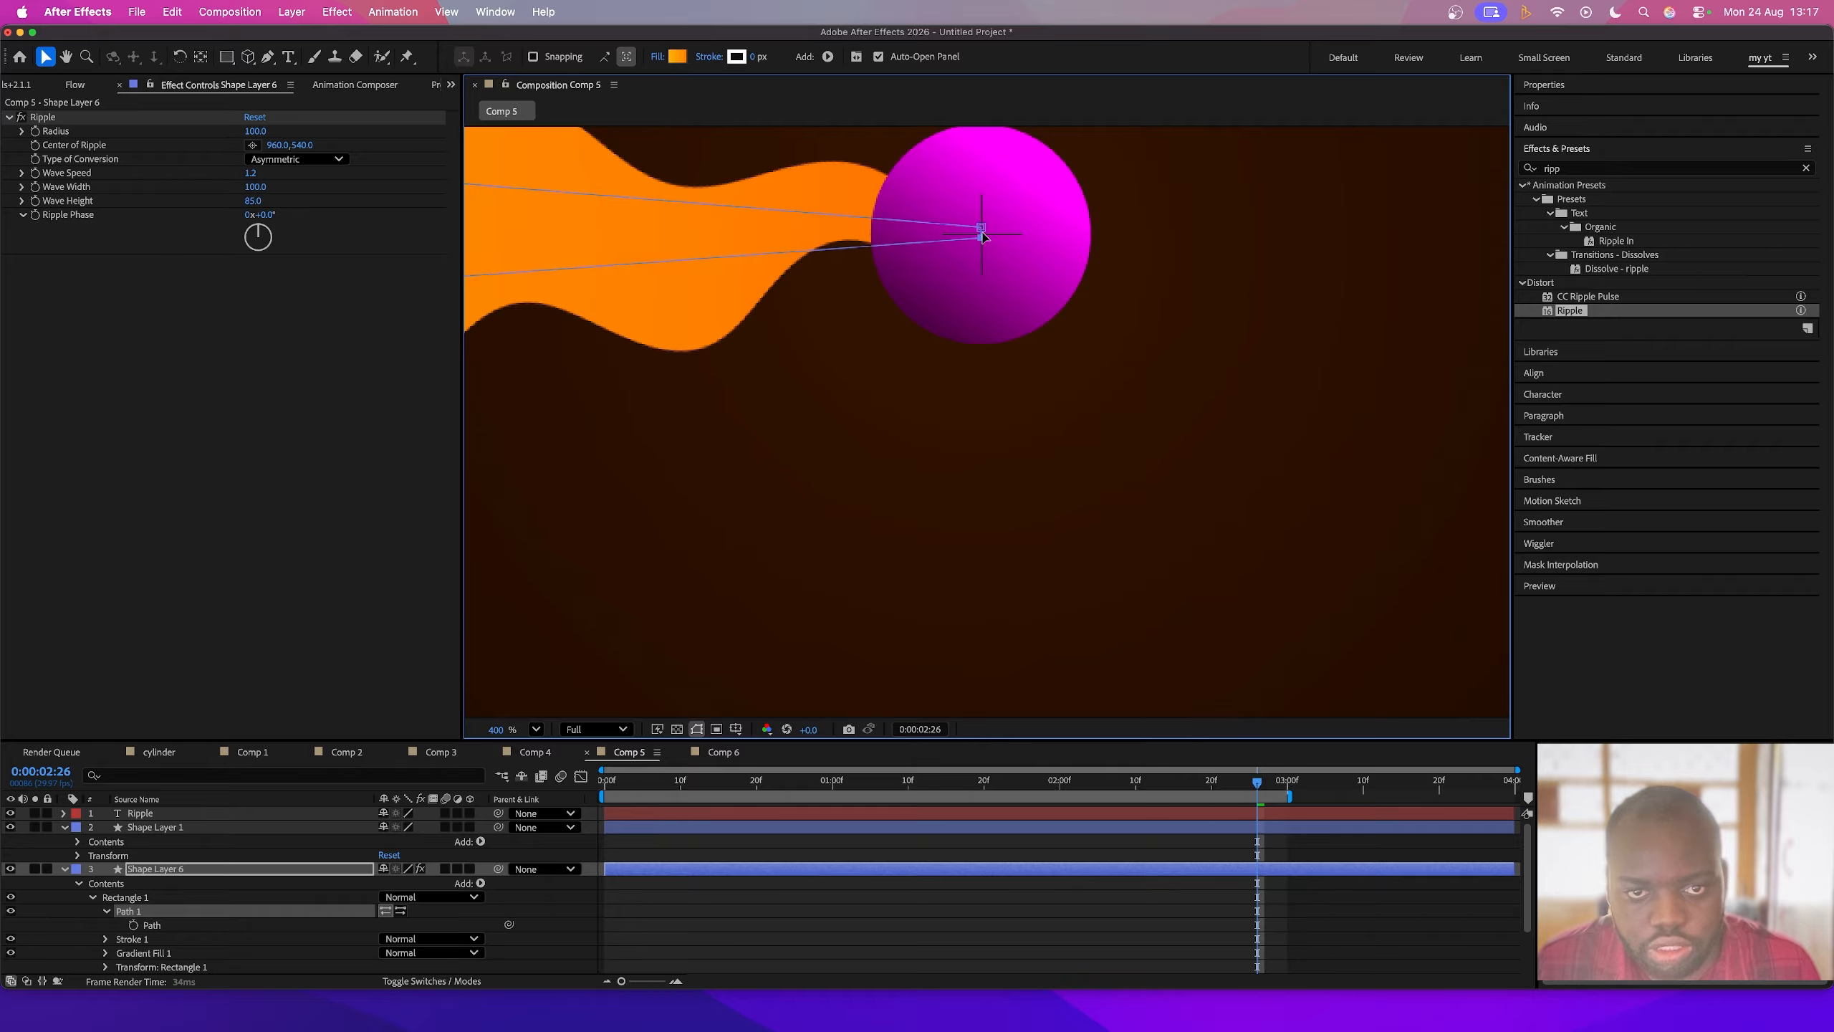
- Lighten the starting colour of Shape Layer 6's gradient fill in the Gradient Editor
{"action": "left_click", "coordinate": [679, 57]}
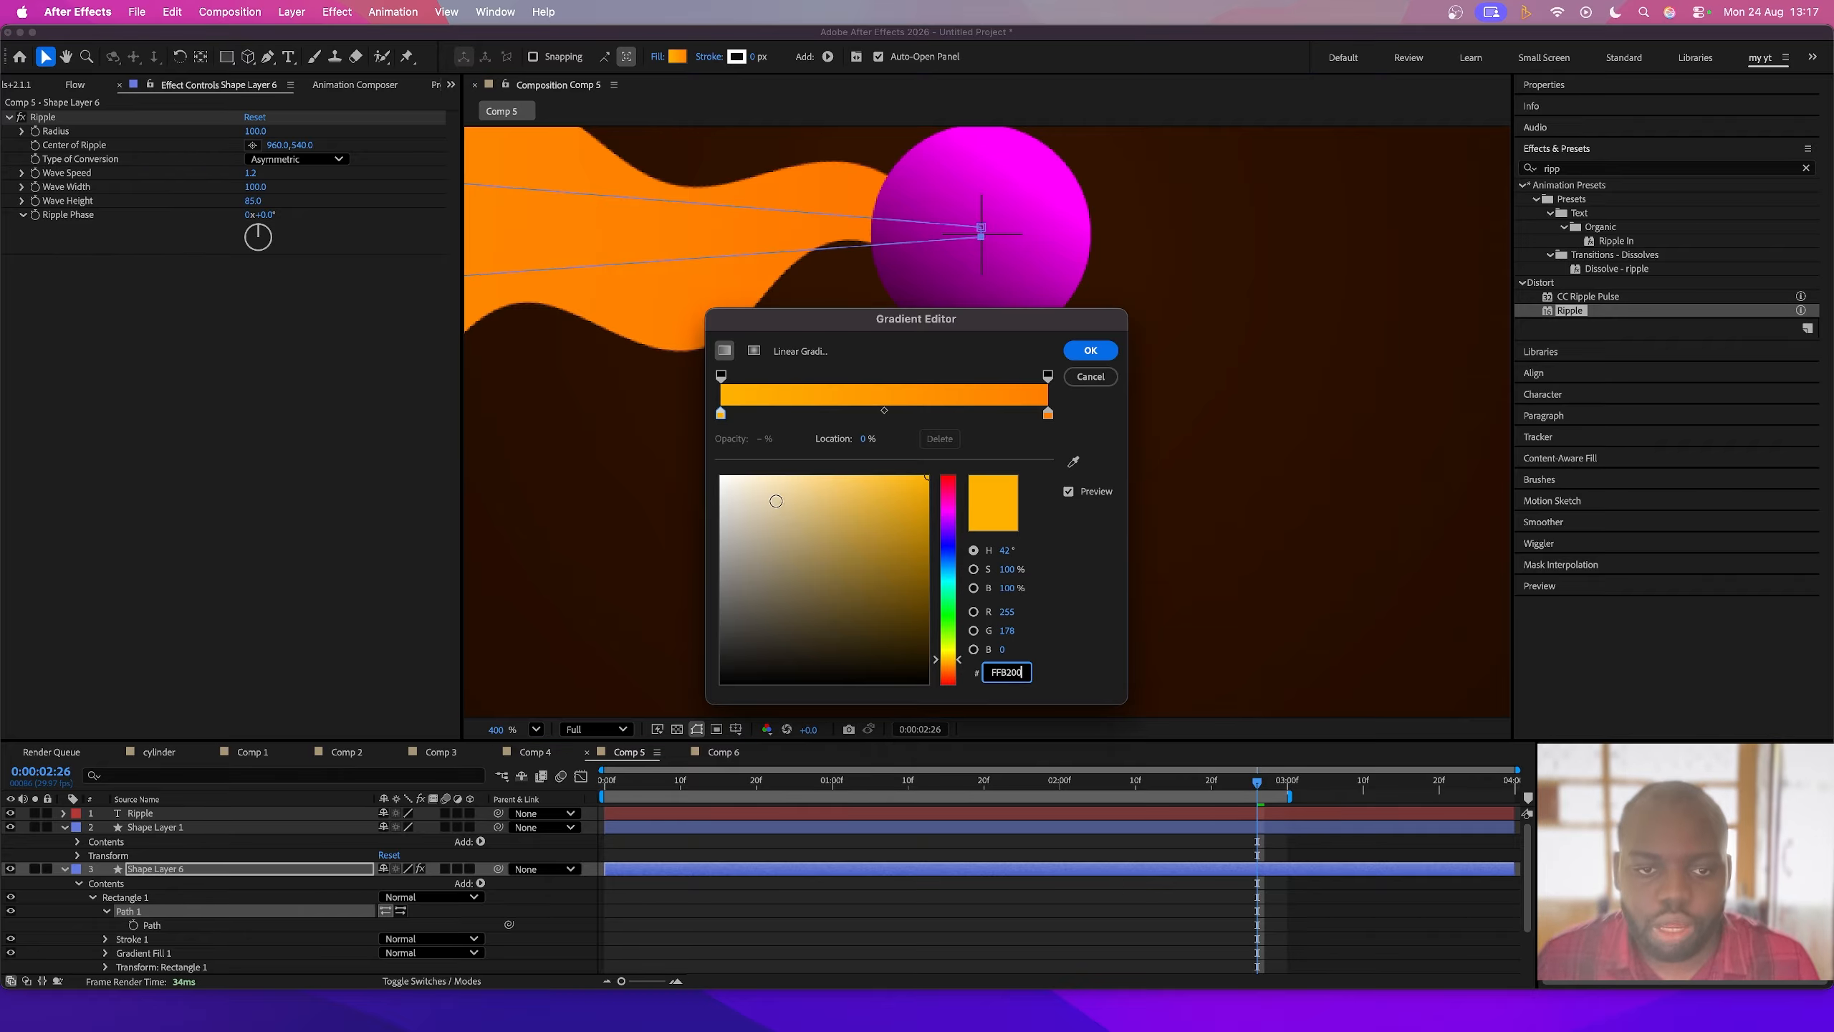
{"action": "left_click_drag", "start_coordinate": [776, 501], "coordinate": [613, 429]}
{"action": "key", "text": "Return"}
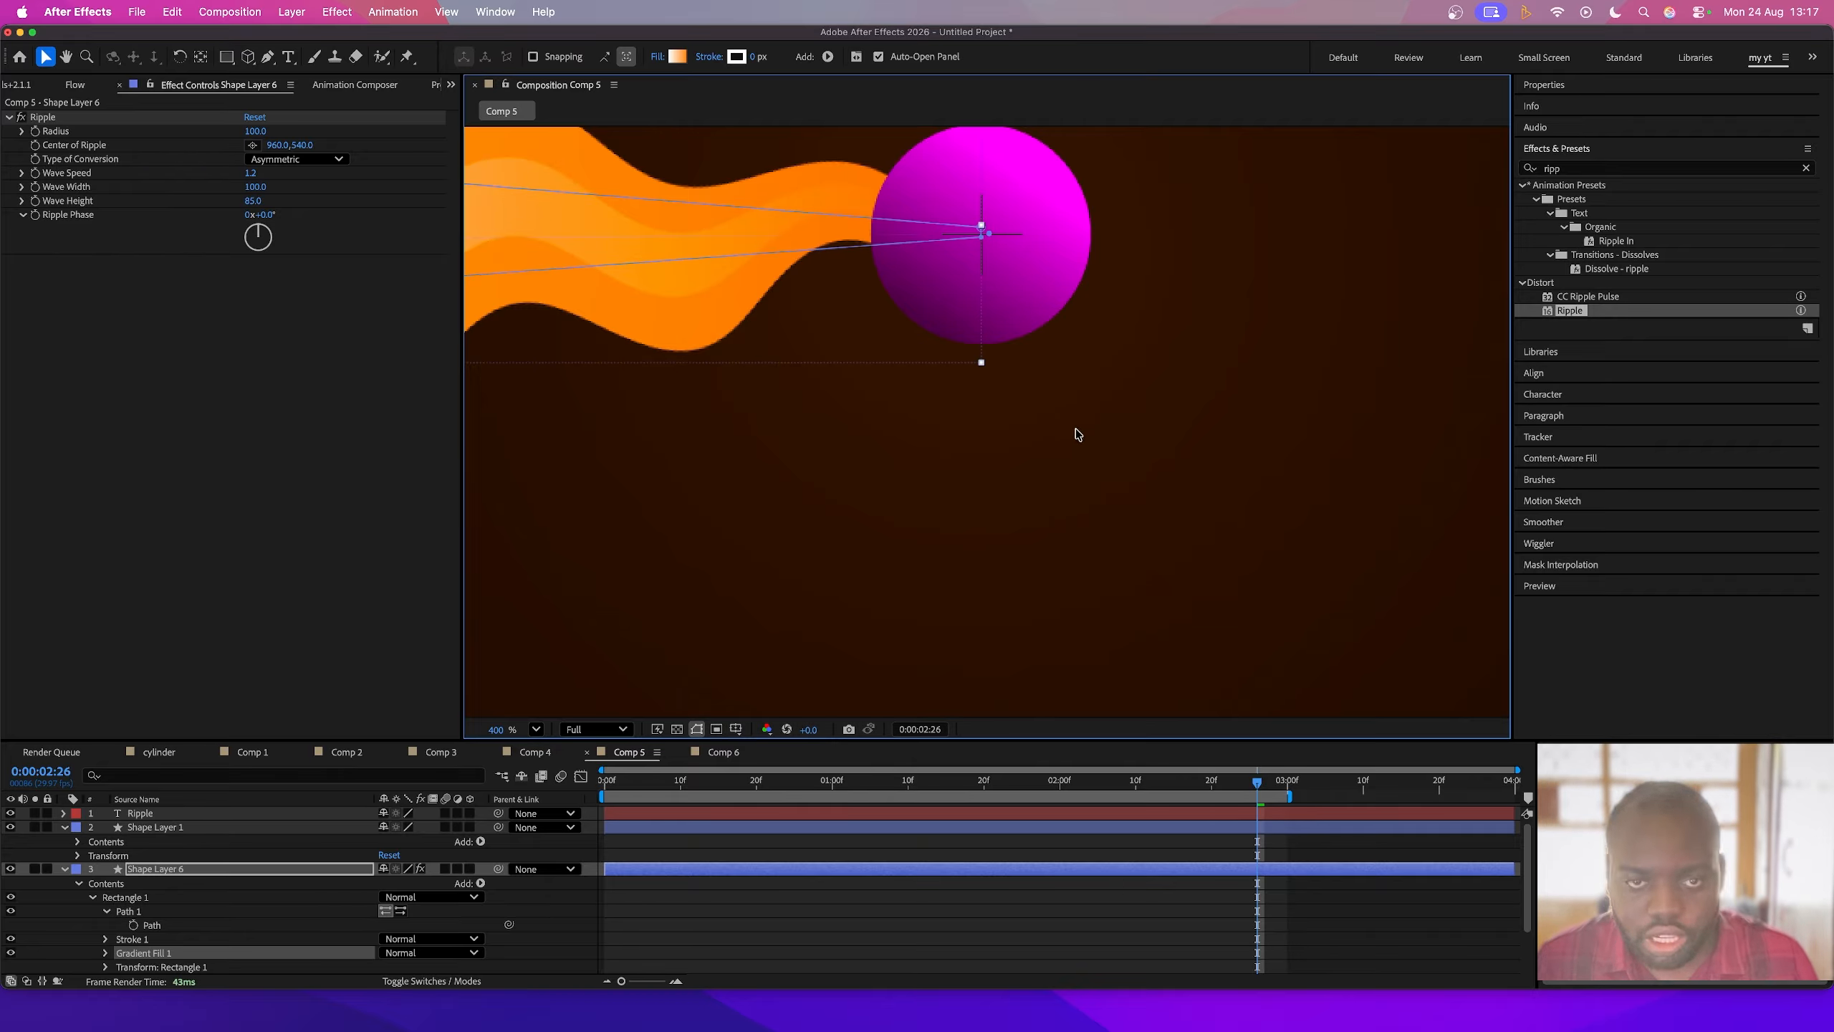
- Add a Drop Shadow layer style to Shape Layer 6
{"action": "scroll", "coordinate": [1072, 441], "scroll_direction": "down", "scroll_amount": 2}
{"action": "scroll", "coordinate": [1040, 443], "scroll_direction": "left", "scroll_amount": 2}
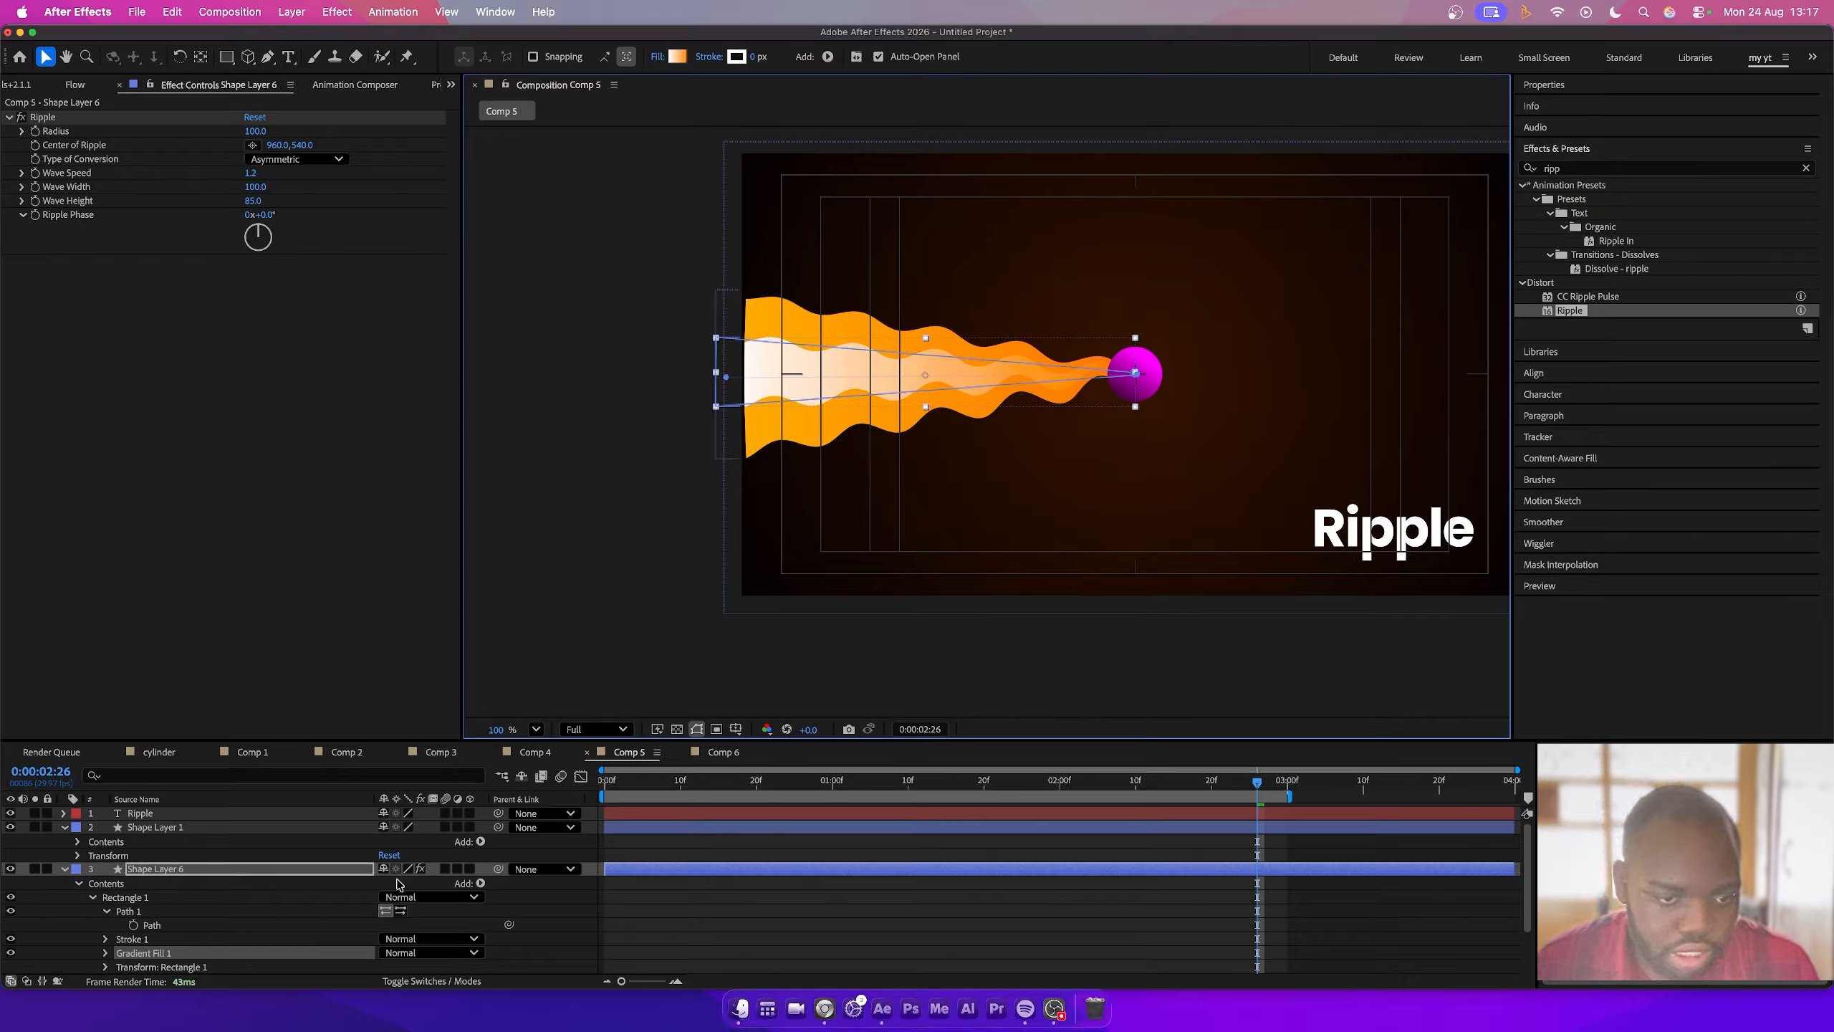
{"action": "left_click", "coordinate": [252, 870]}
{"action": "right_click", "coordinate": [223, 872]}
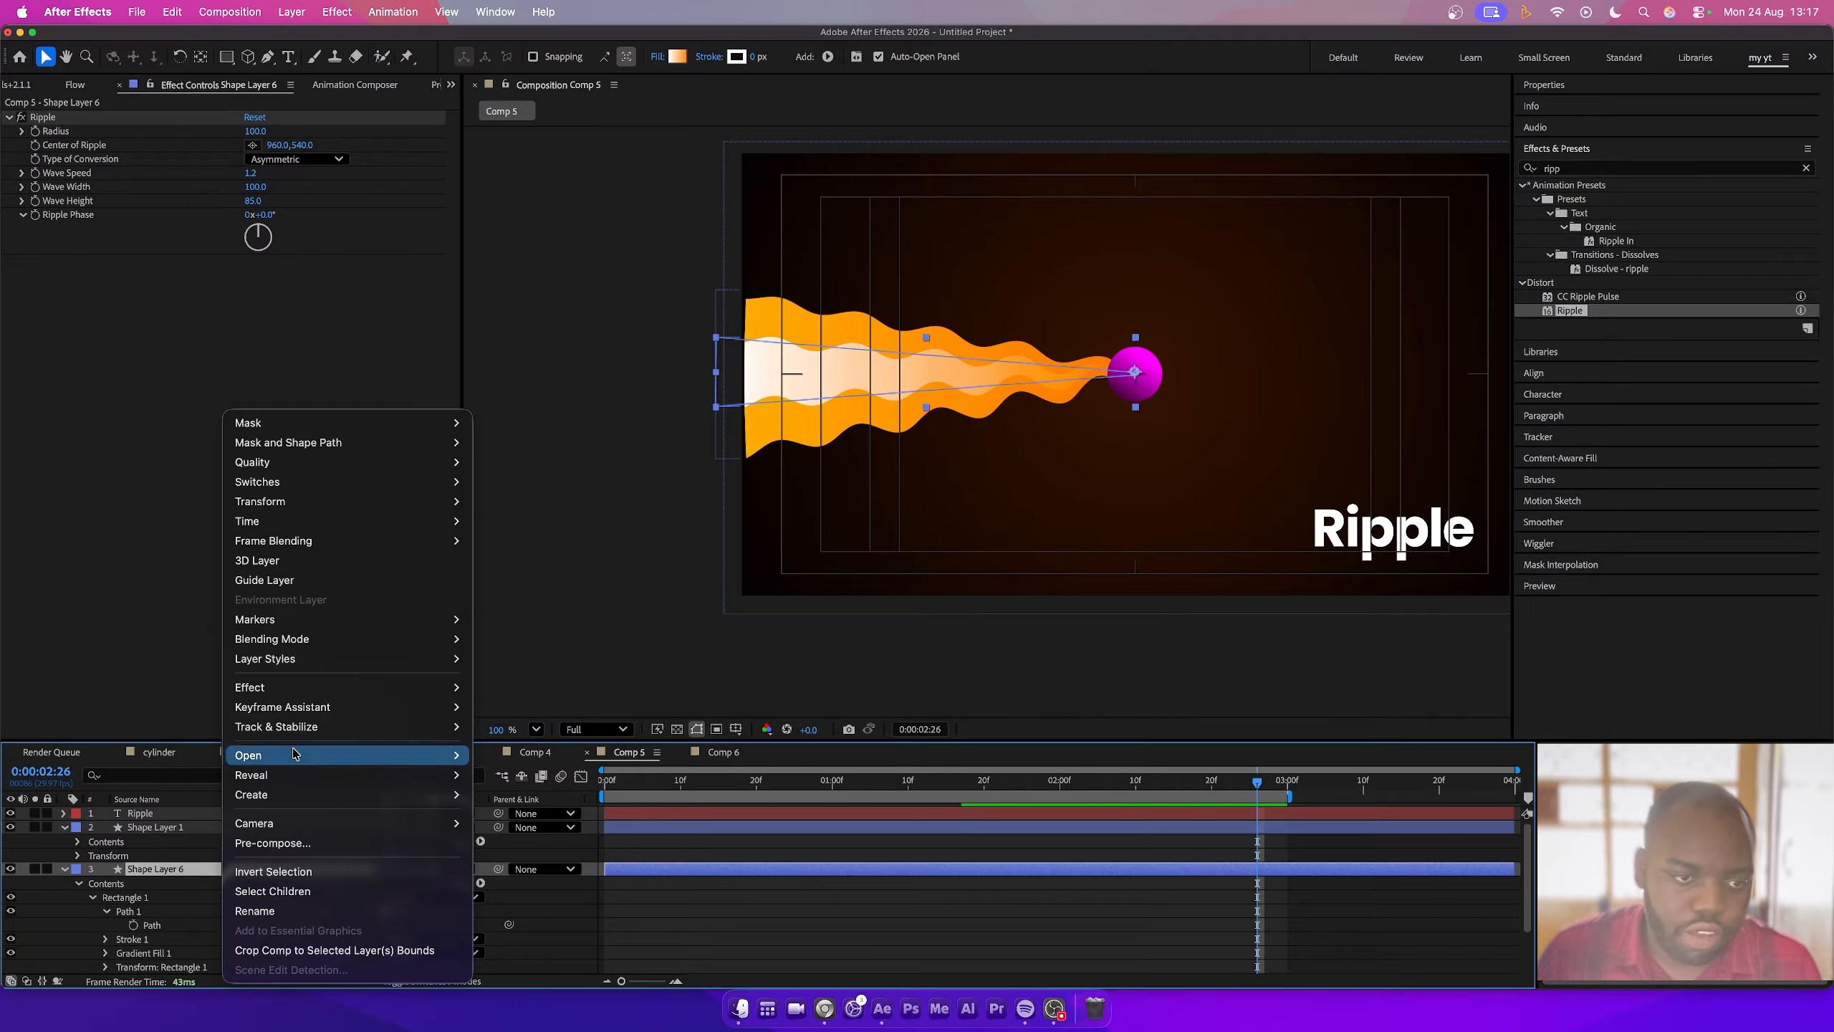
{"action": "mouse_move", "coordinate": [347, 658]}
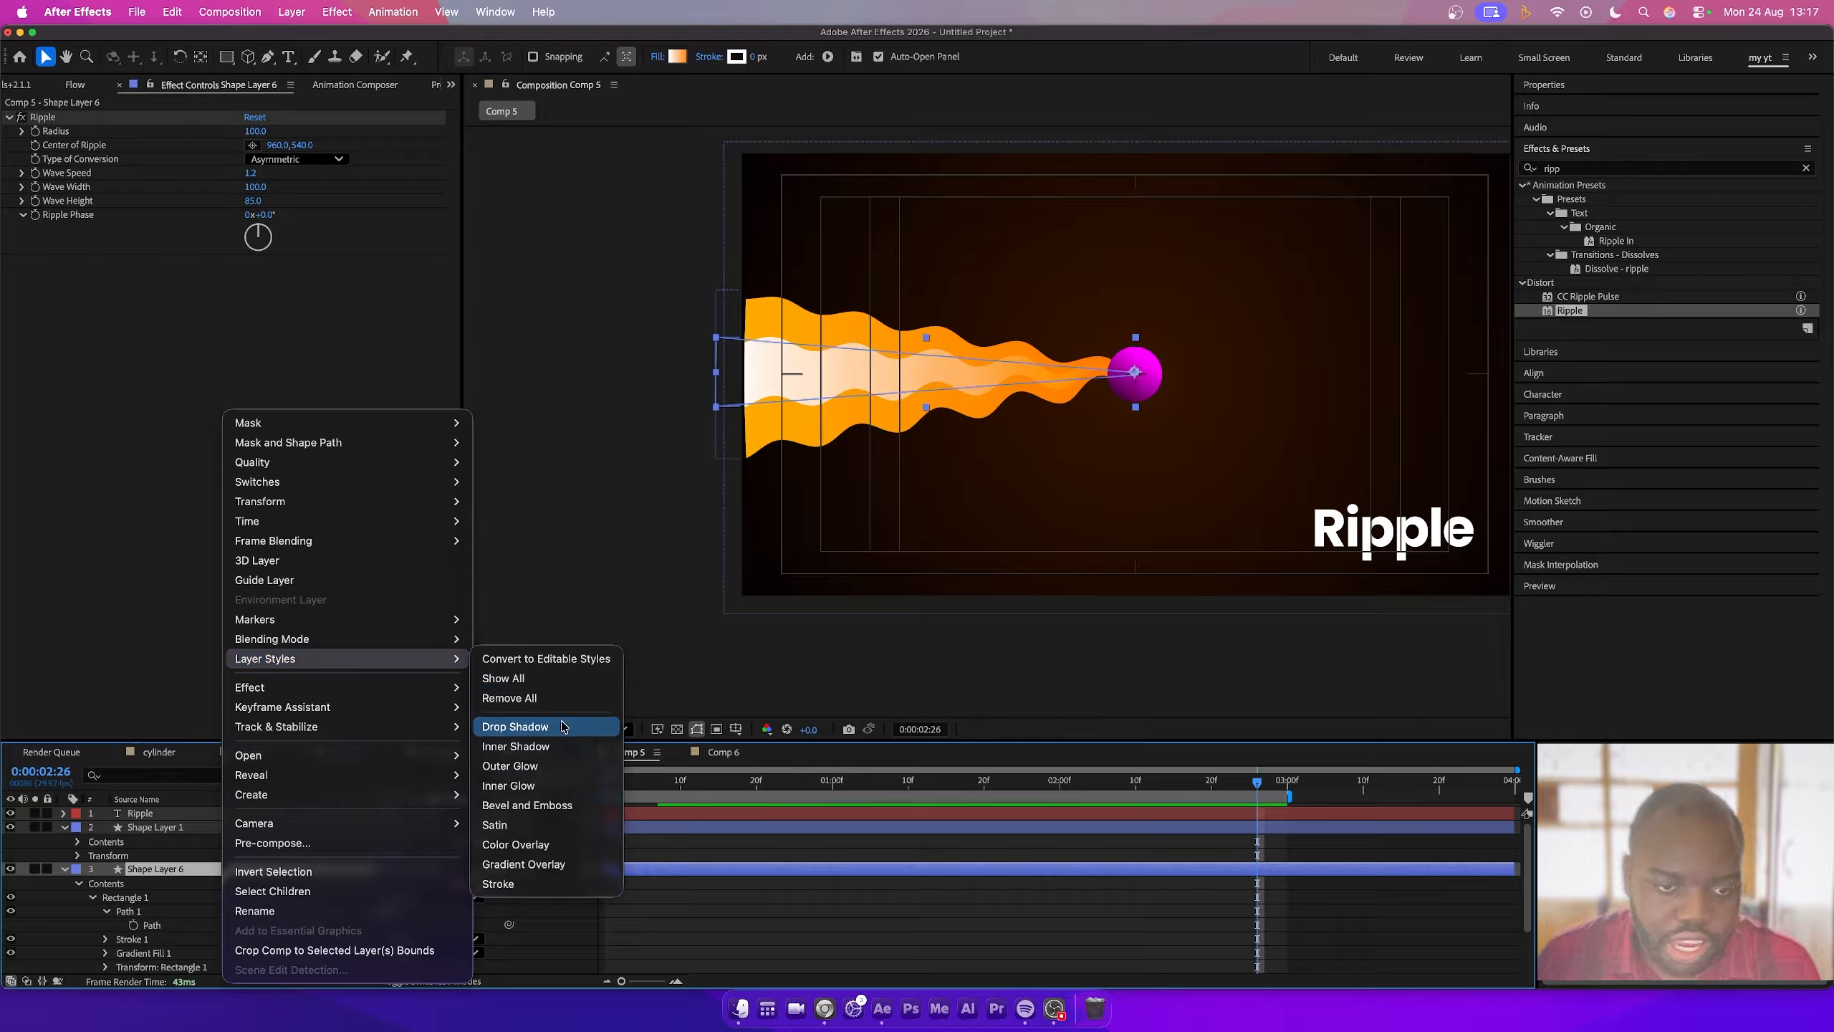
{"action": "left_click", "coordinate": [522, 726]}
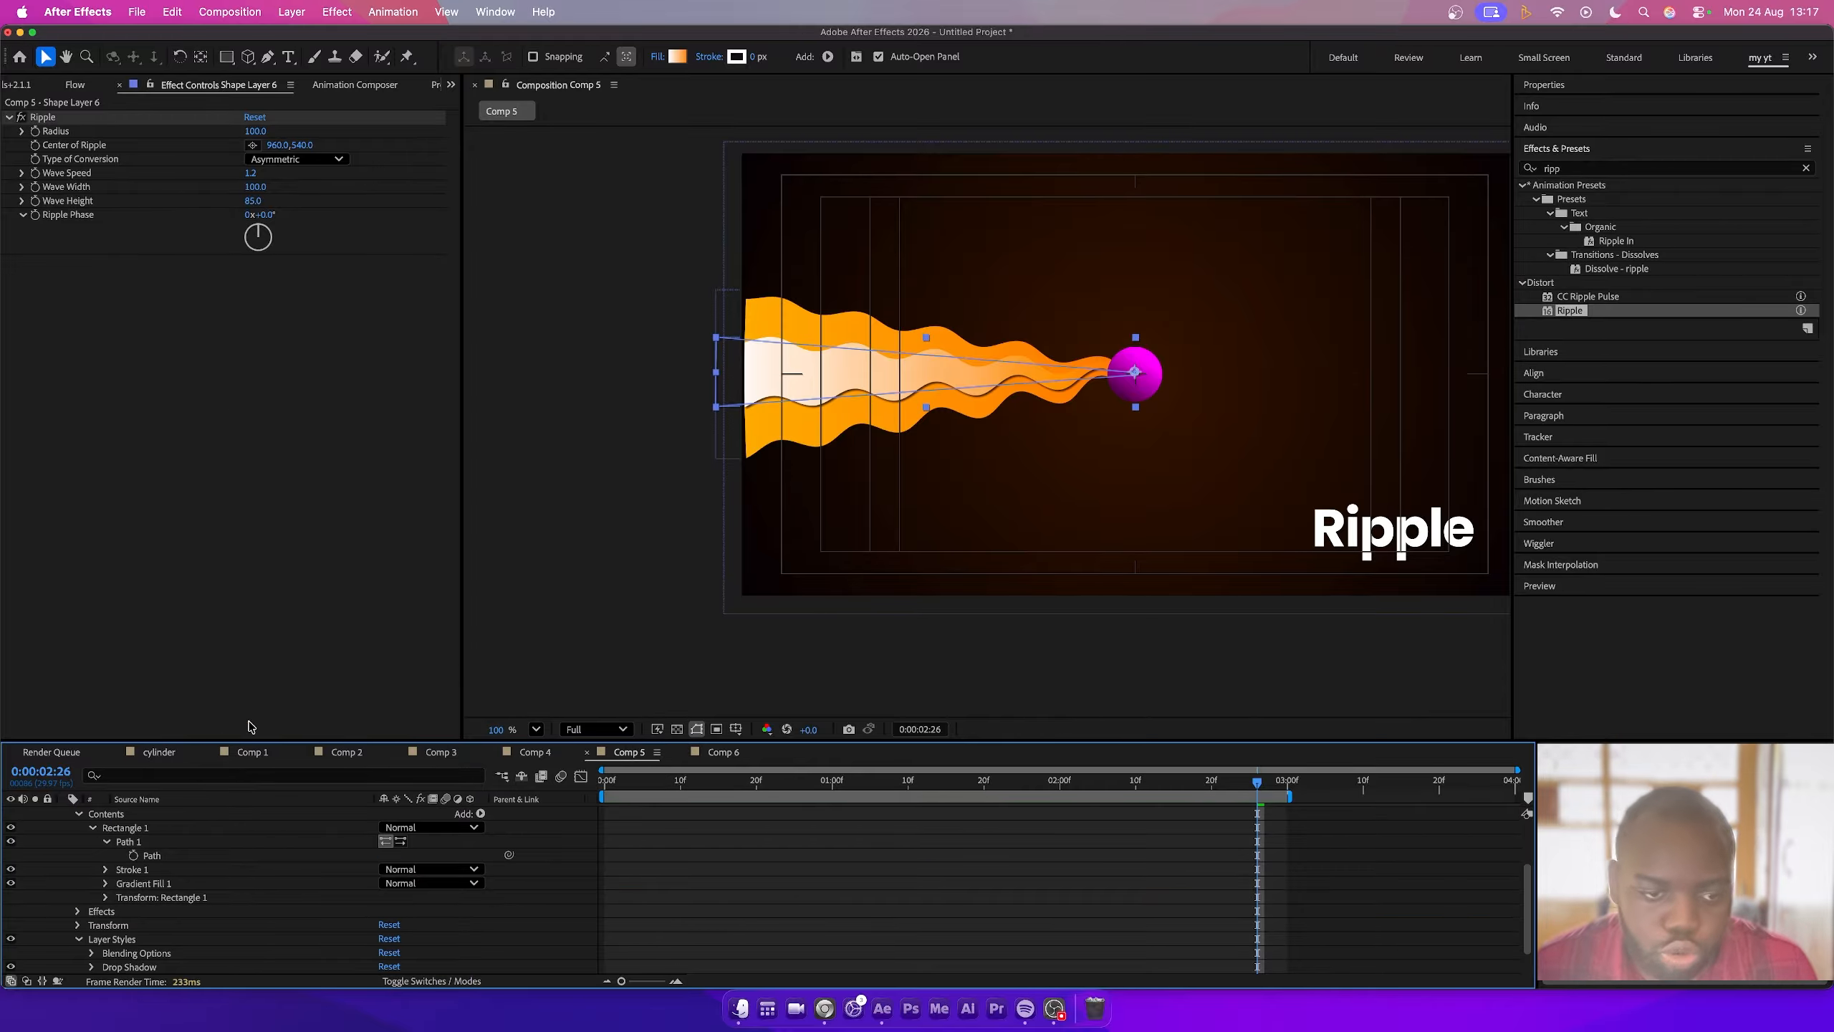
- Give the drop shadow a red colour C00000, 27% spread, size 45 and 16% opacity
{"action": "scroll", "coordinate": [180, 858], "scroll_direction": "down", "scroll_amount": 2}
{"action": "left_click", "coordinate": [91, 940]}
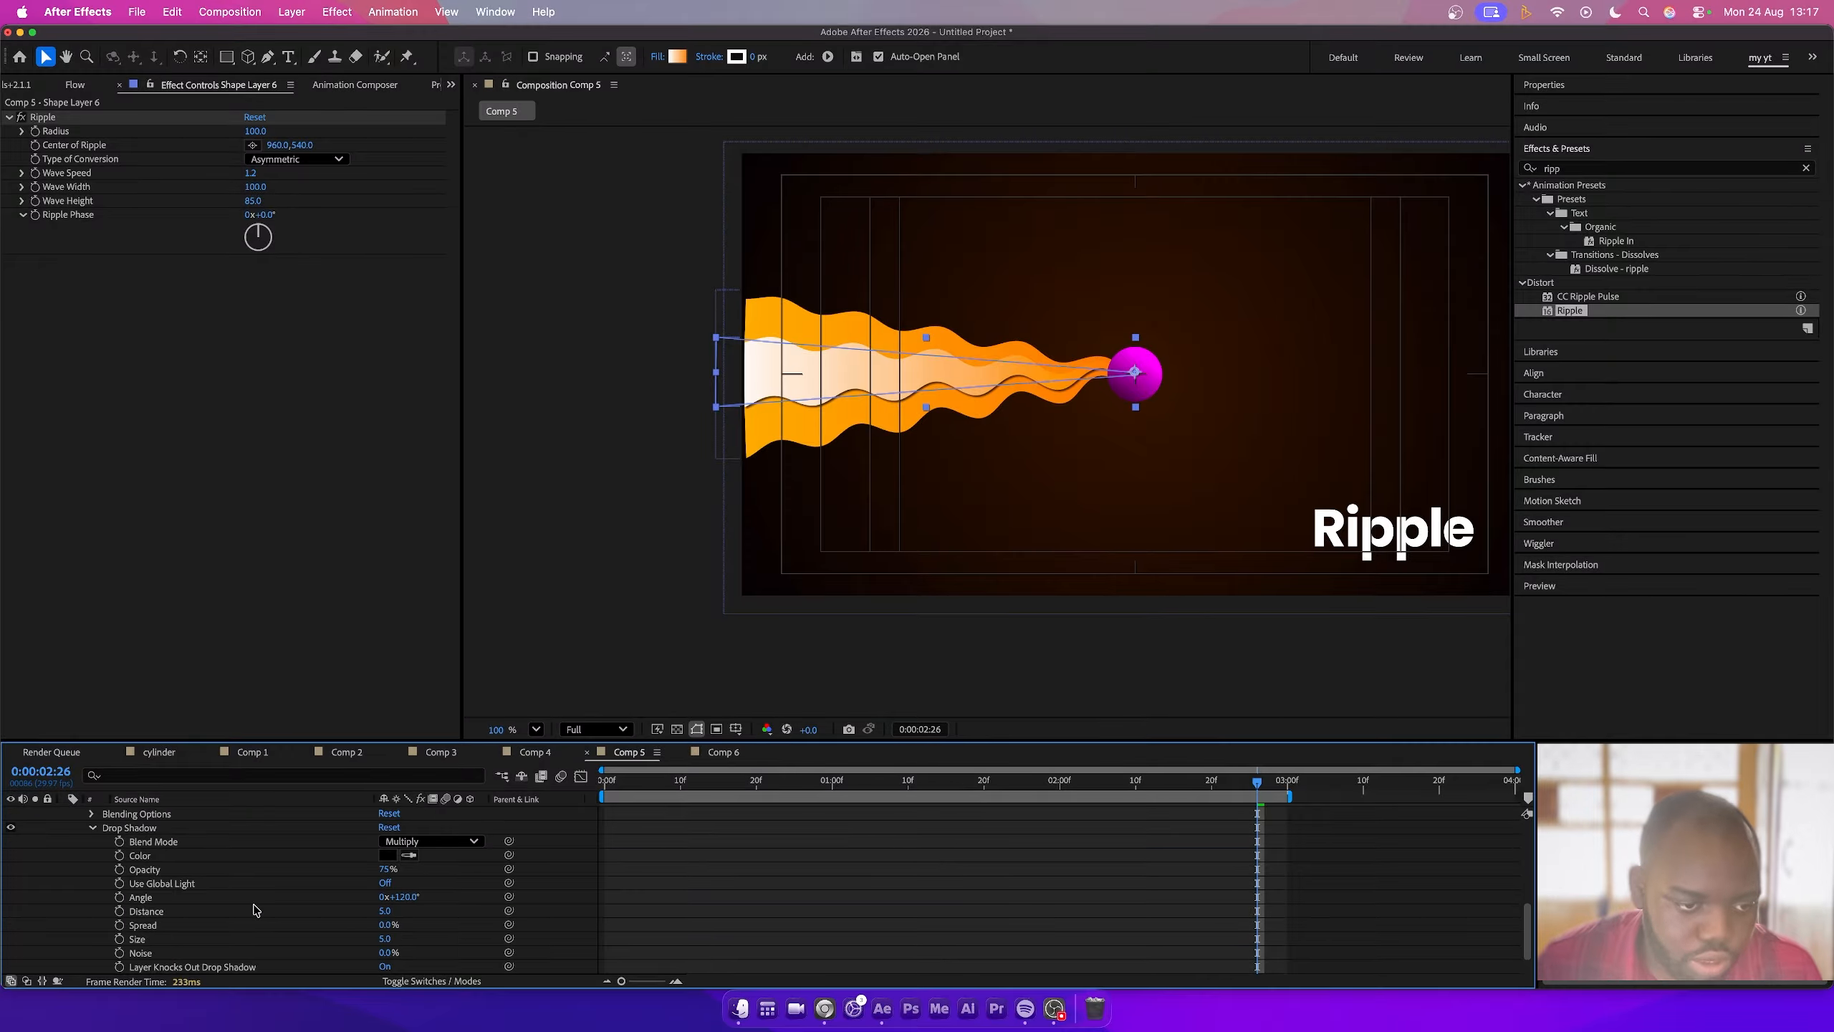
{"action": "left_click", "coordinate": [388, 855]}
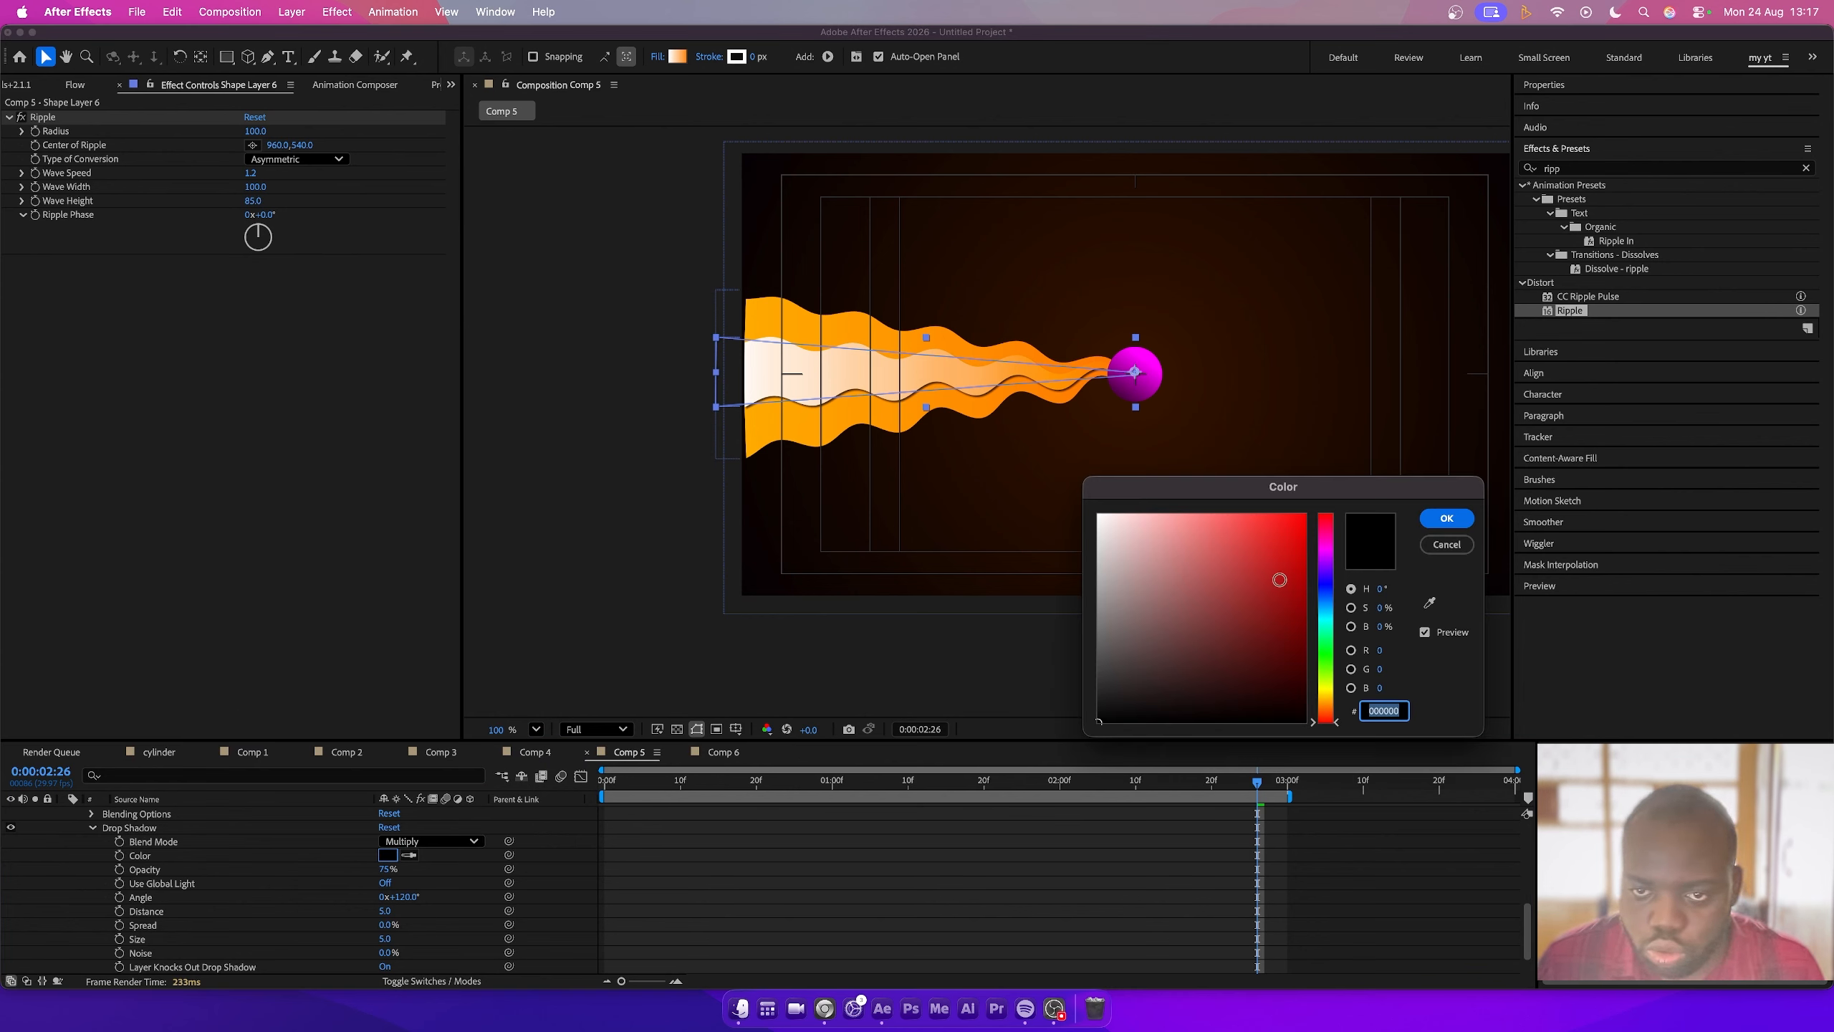
{"action": "mouse_move", "coordinate": [1280, 579]}
{"action": "left_mouse_down"}
{"action": "mouse_move", "coordinate": [1307, 536]}
{"action": "mouse_move", "coordinate": [1306, 557]}
{"action": "left_mouse_up"}
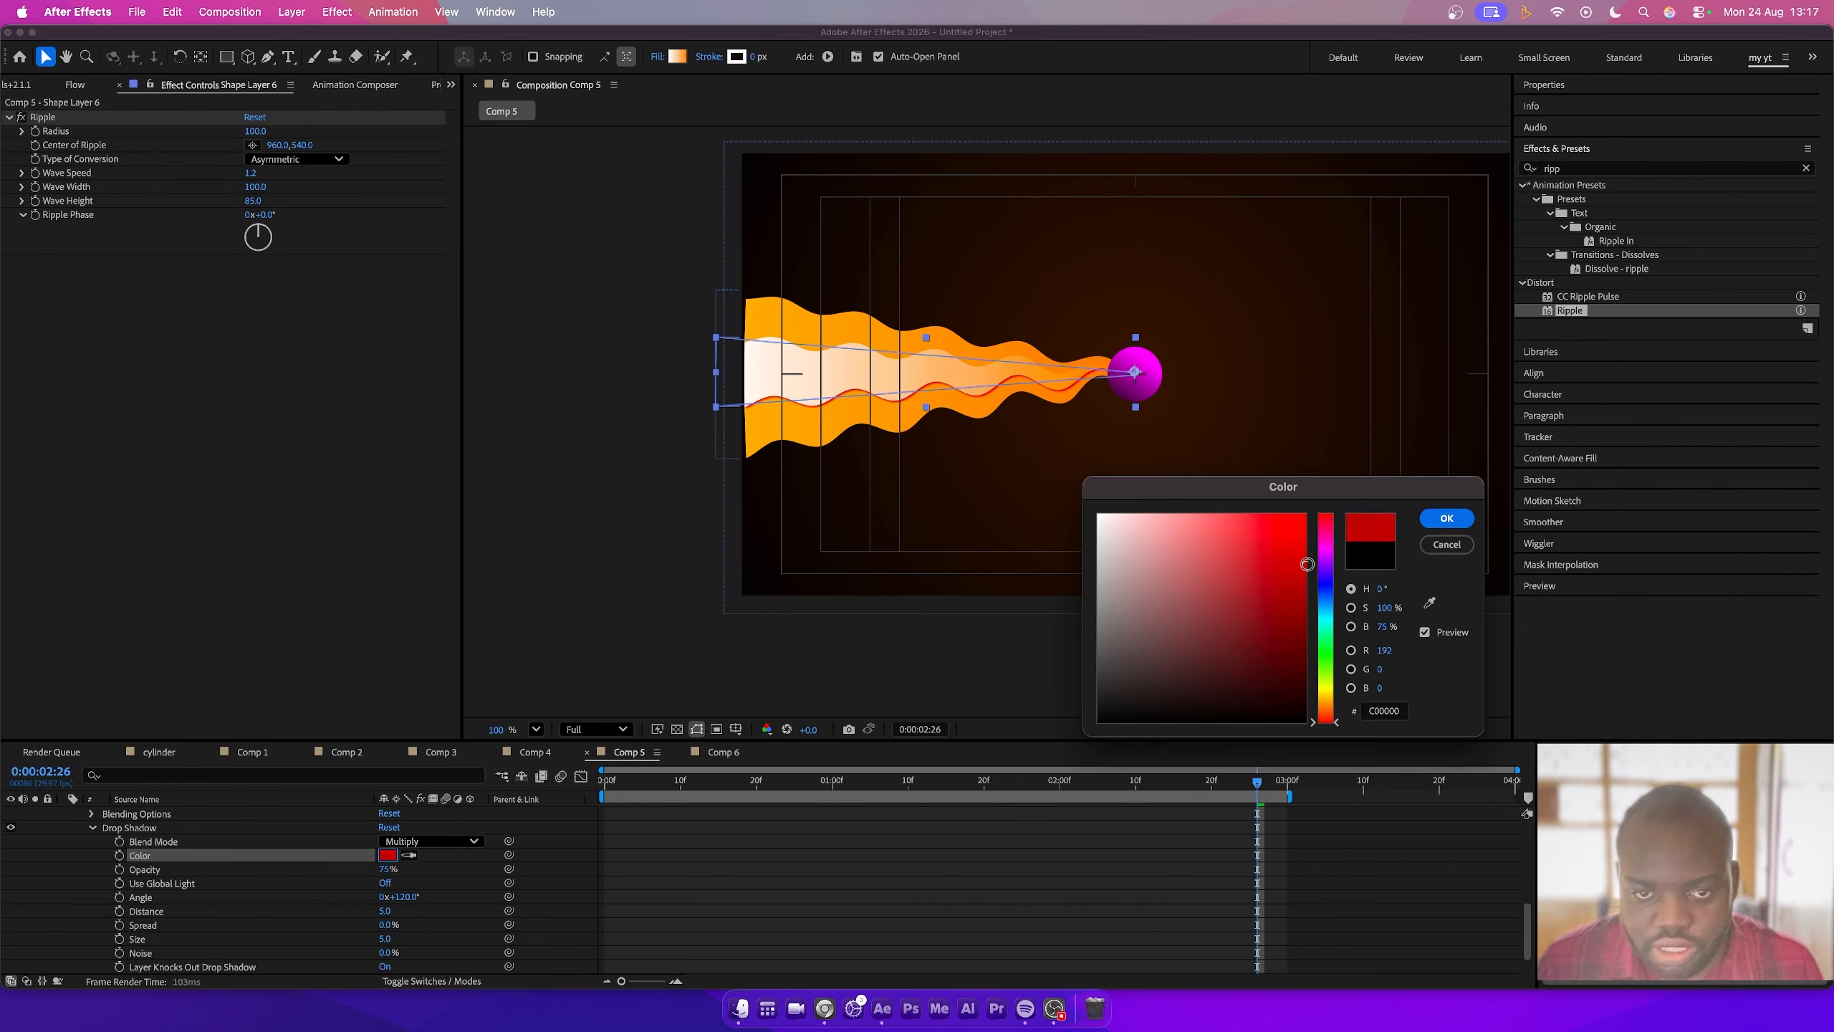
{"action": "key", "text": "Return"}
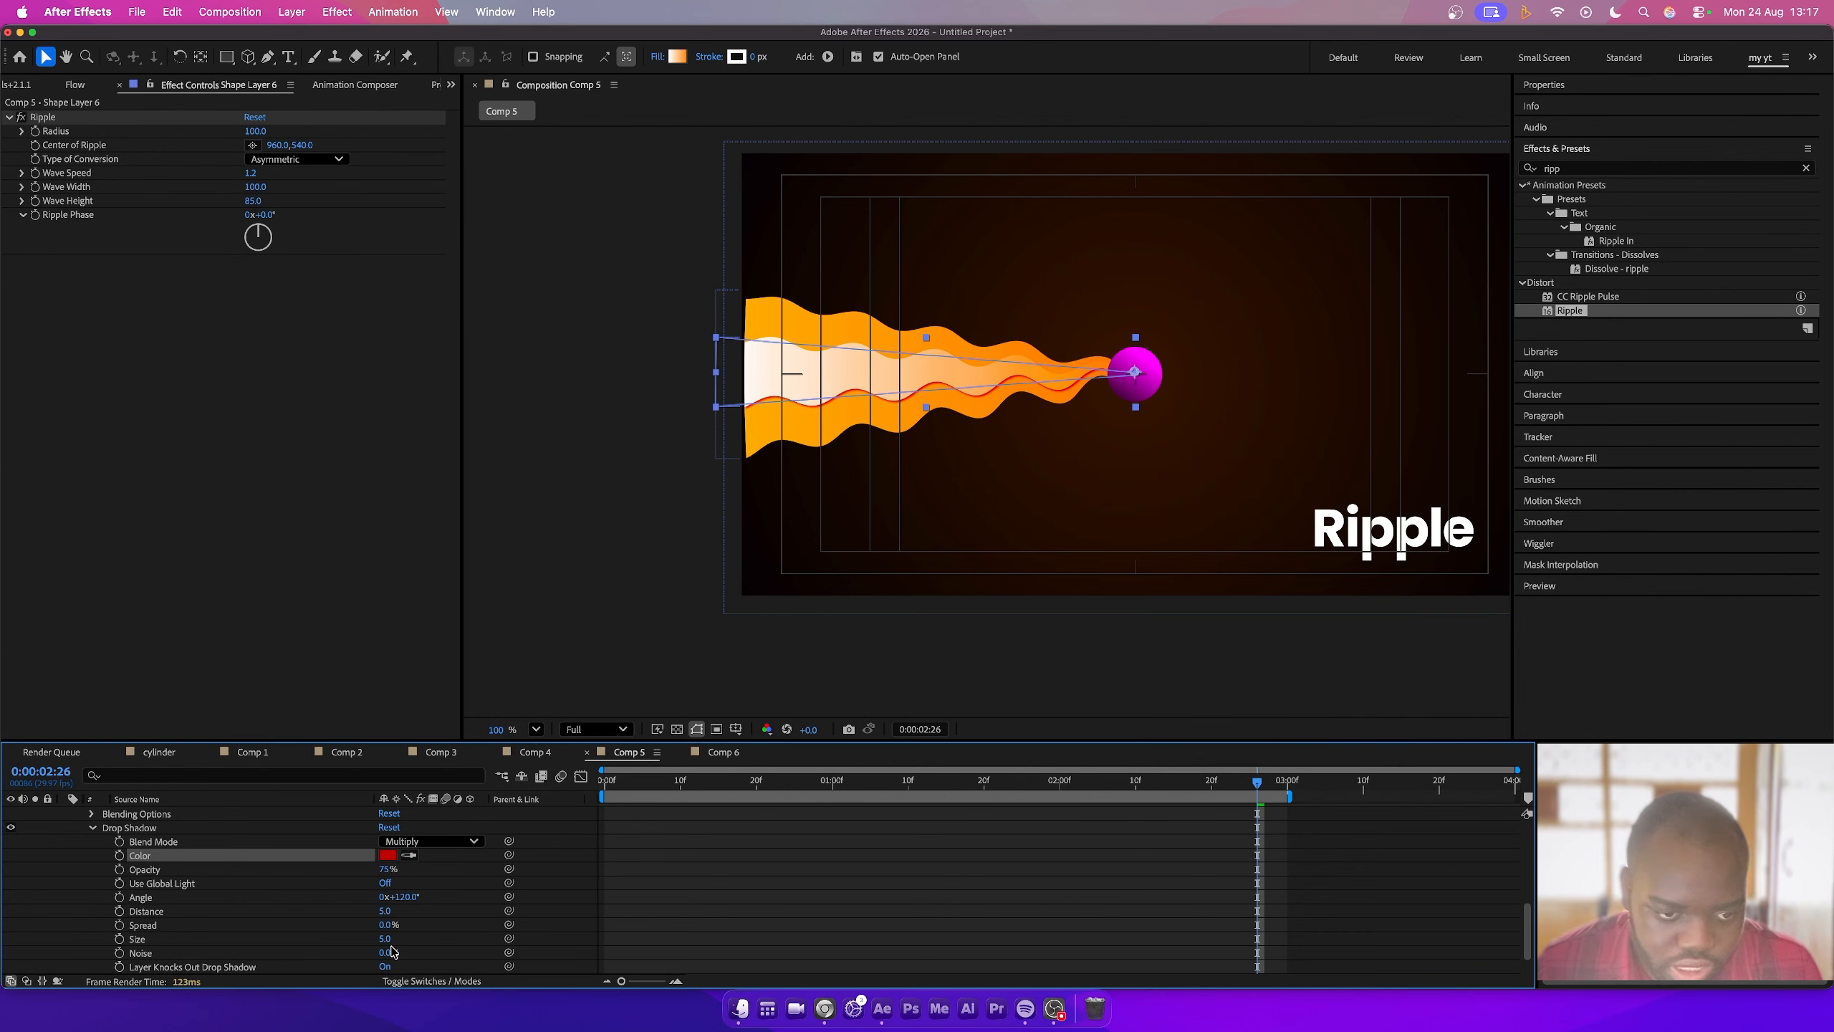
{"action": "left_click_drag", "start_coordinate": [389, 930], "coordinate": [416, 937]}
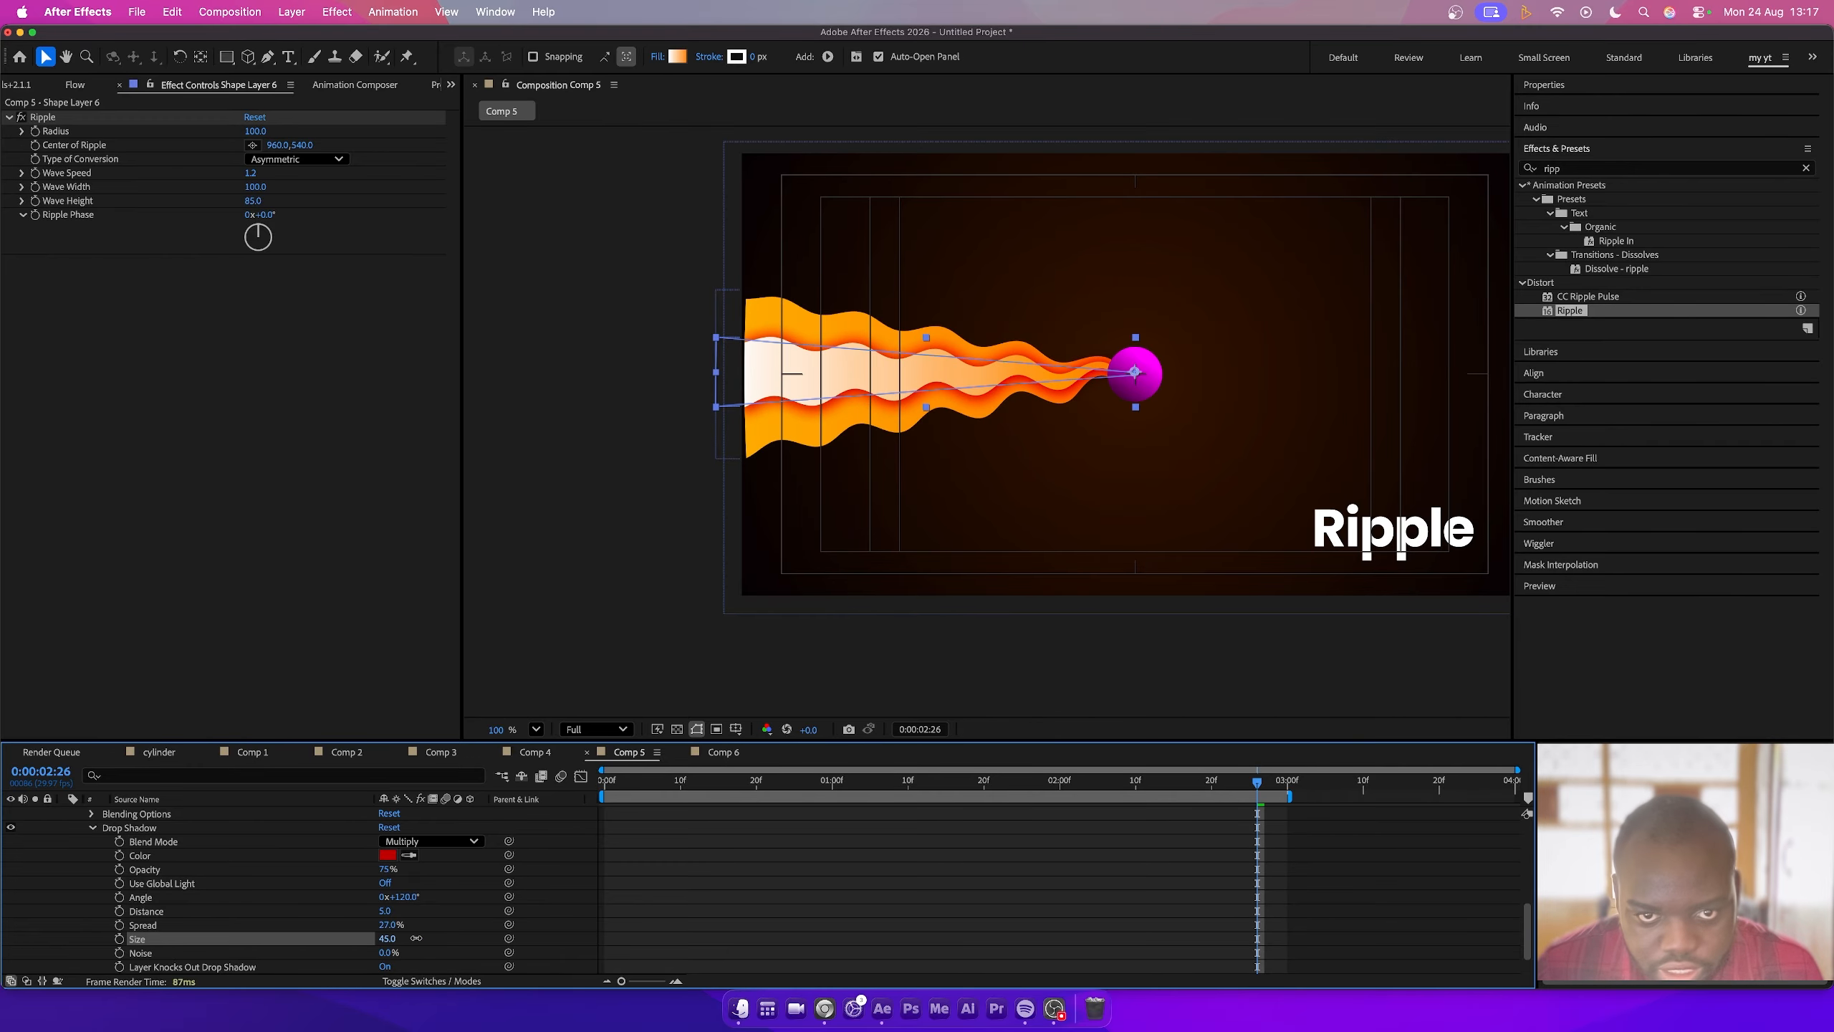
{"action": "left_click_drag", "start_coordinate": [386, 872], "coordinate": [343, 872]}
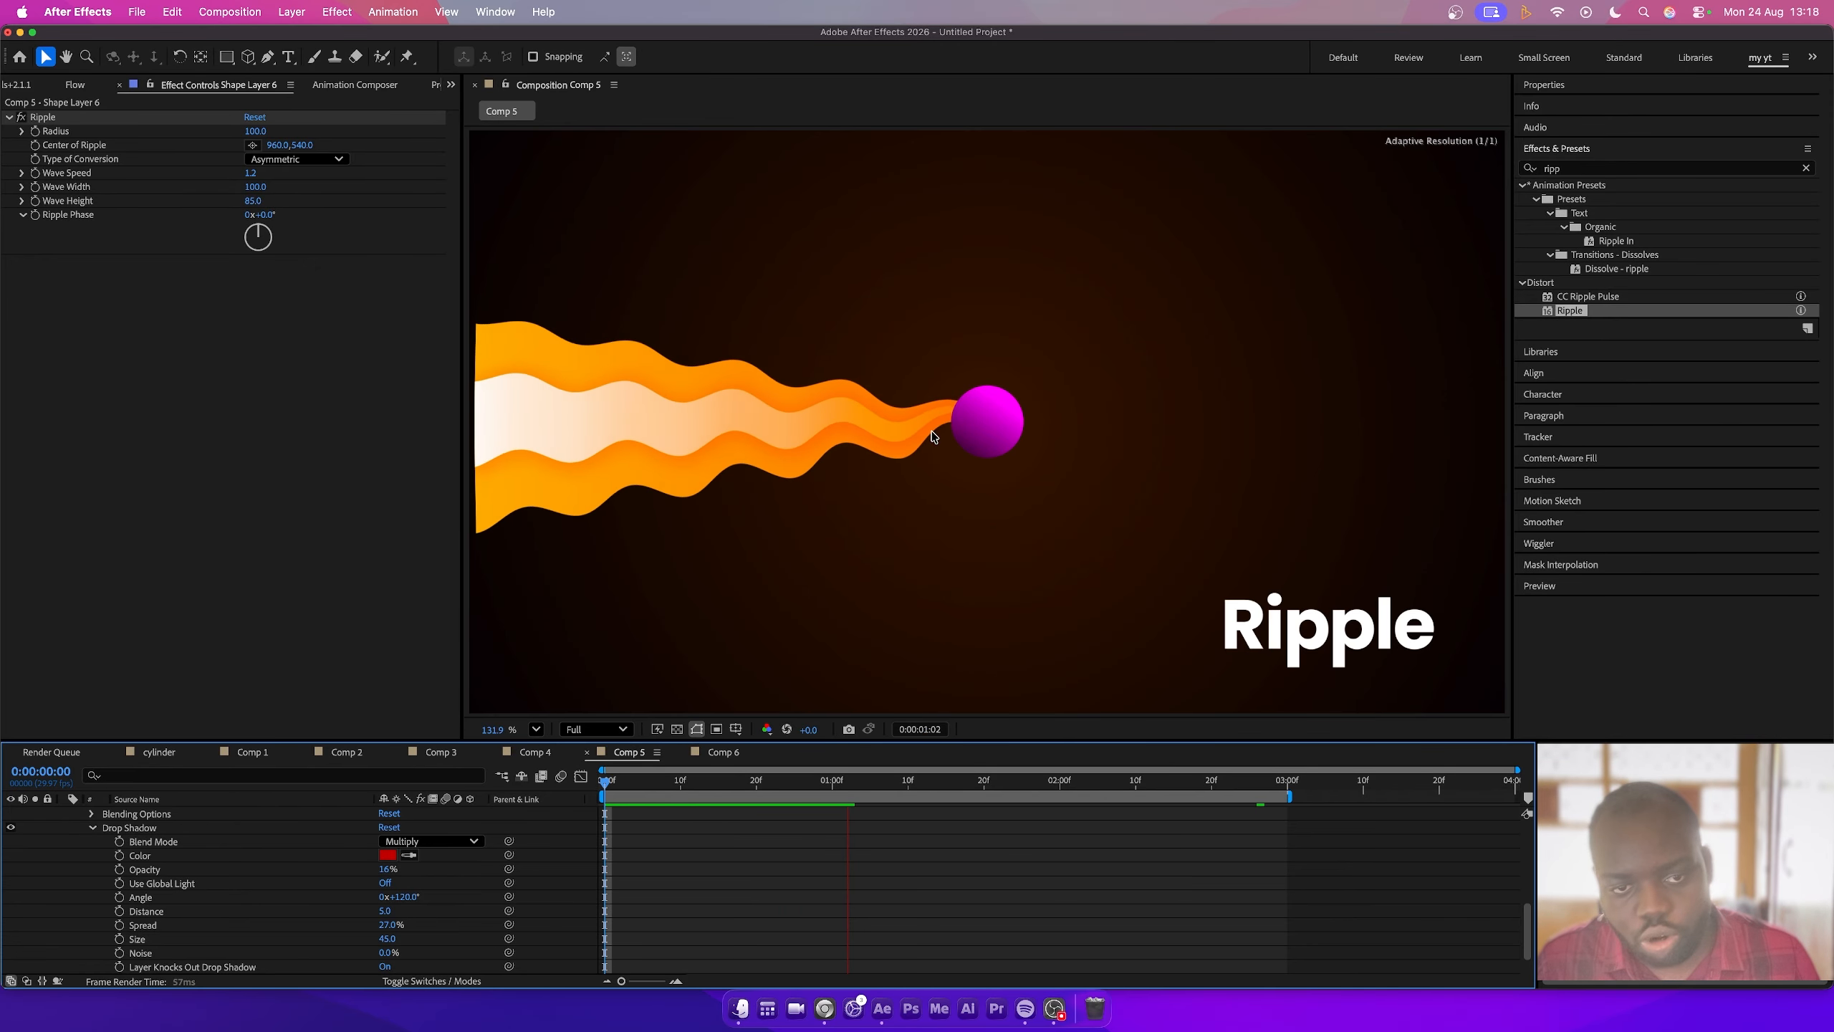
- Preview the animation and add a new camera layer with default settings
{"action": "key", "text": "space"}
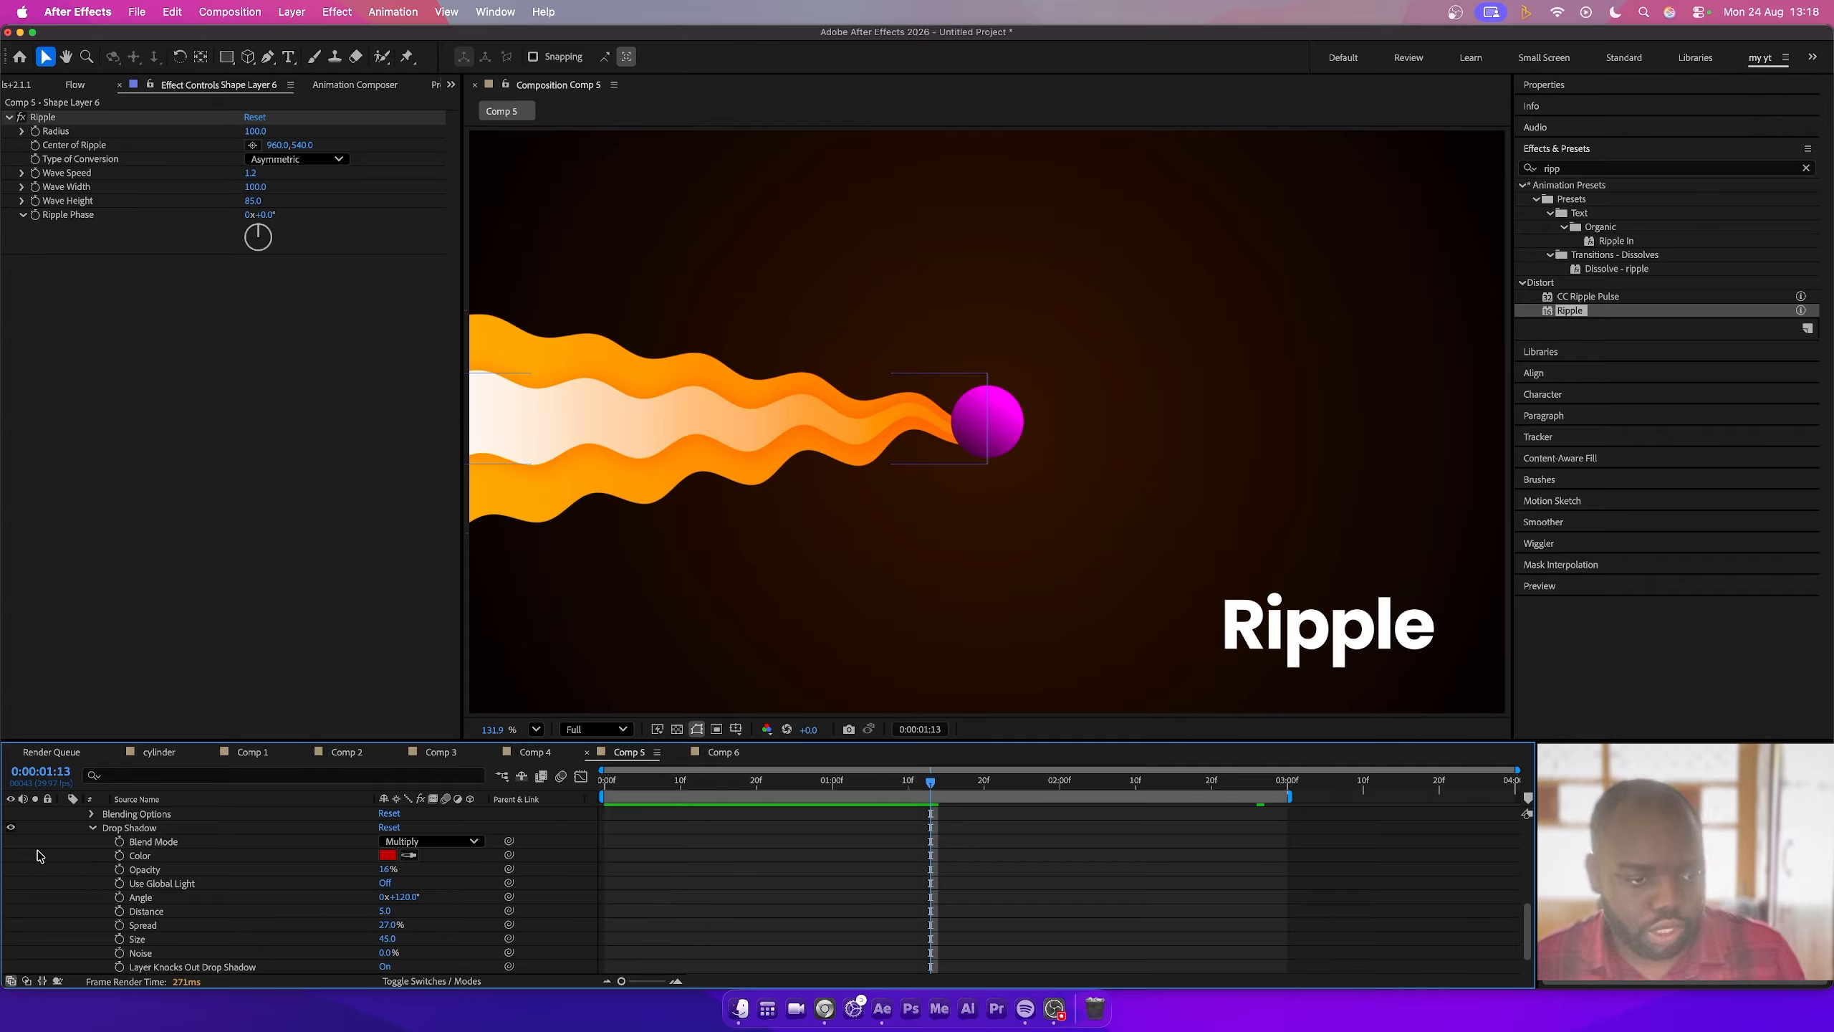
{"action": "scroll", "coordinate": [73, 854], "scroll_direction": "up", "scroll_amount": 5}
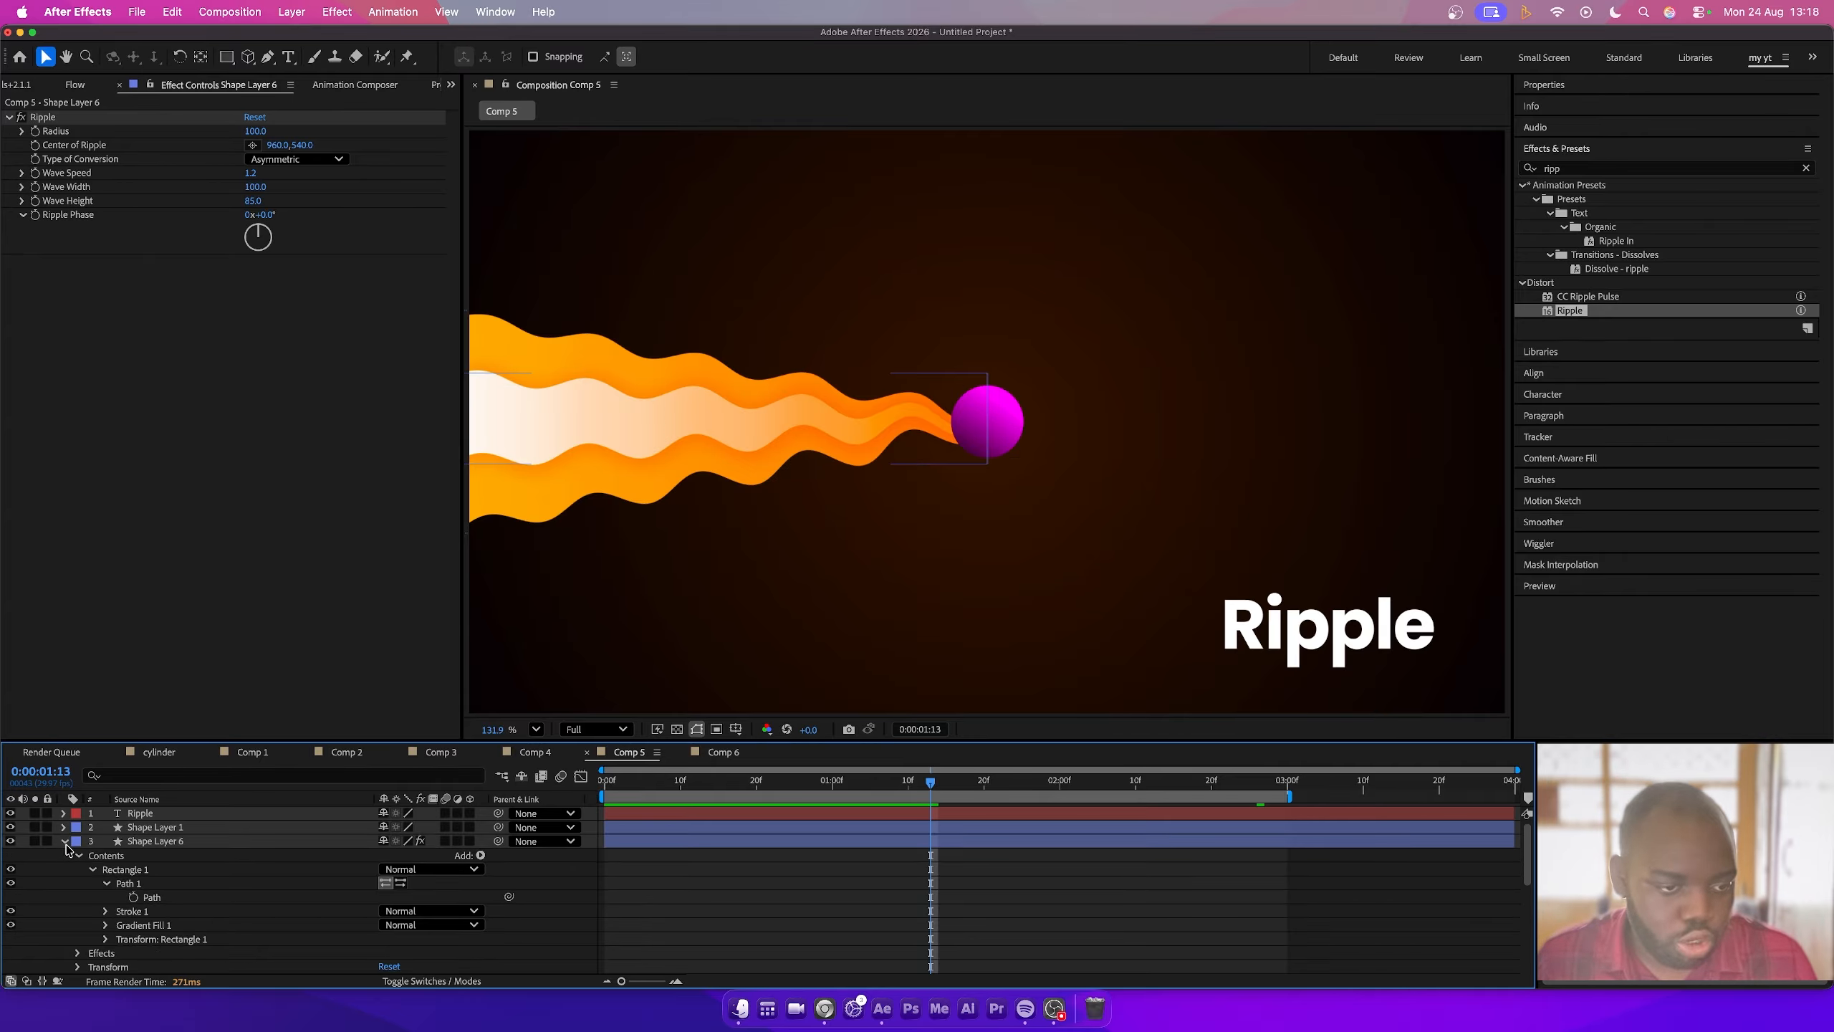
{"action": "left_click", "coordinate": [65, 841]}
{"action": "right_click", "coordinate": [121, 943]}
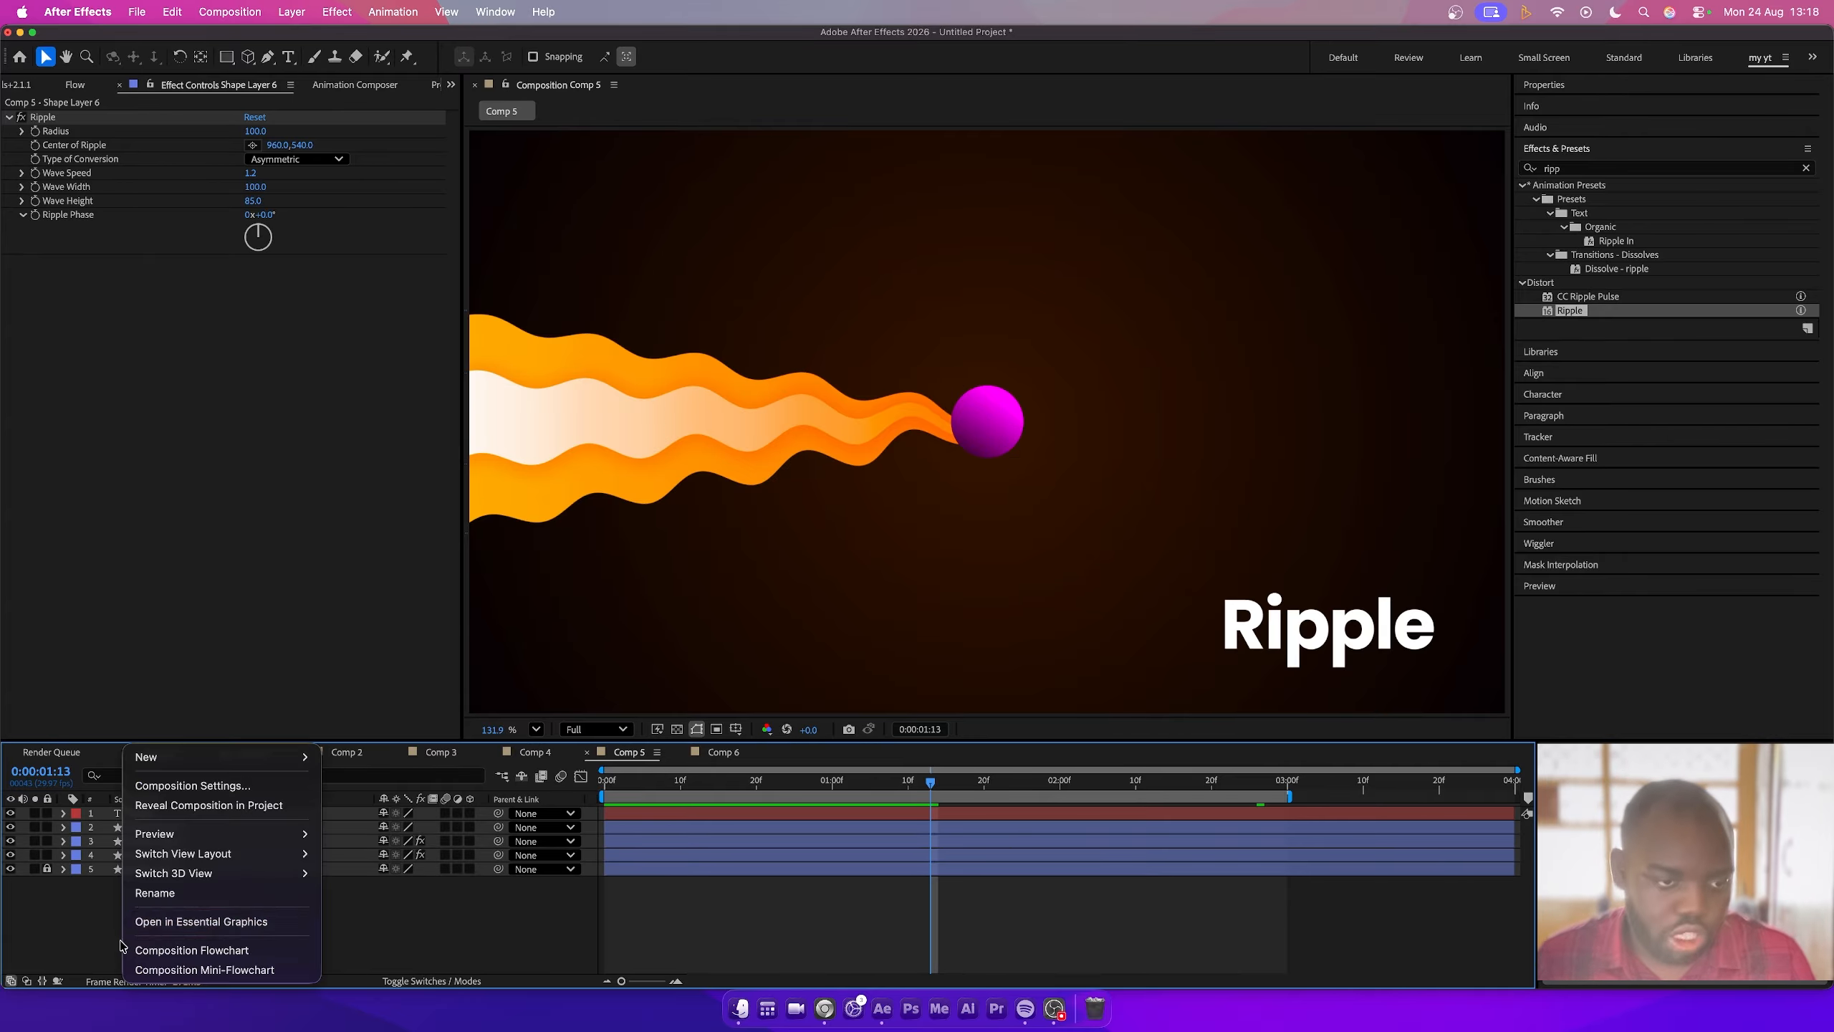
{"action": "mouse_move", "coordinate": [216, 757]}
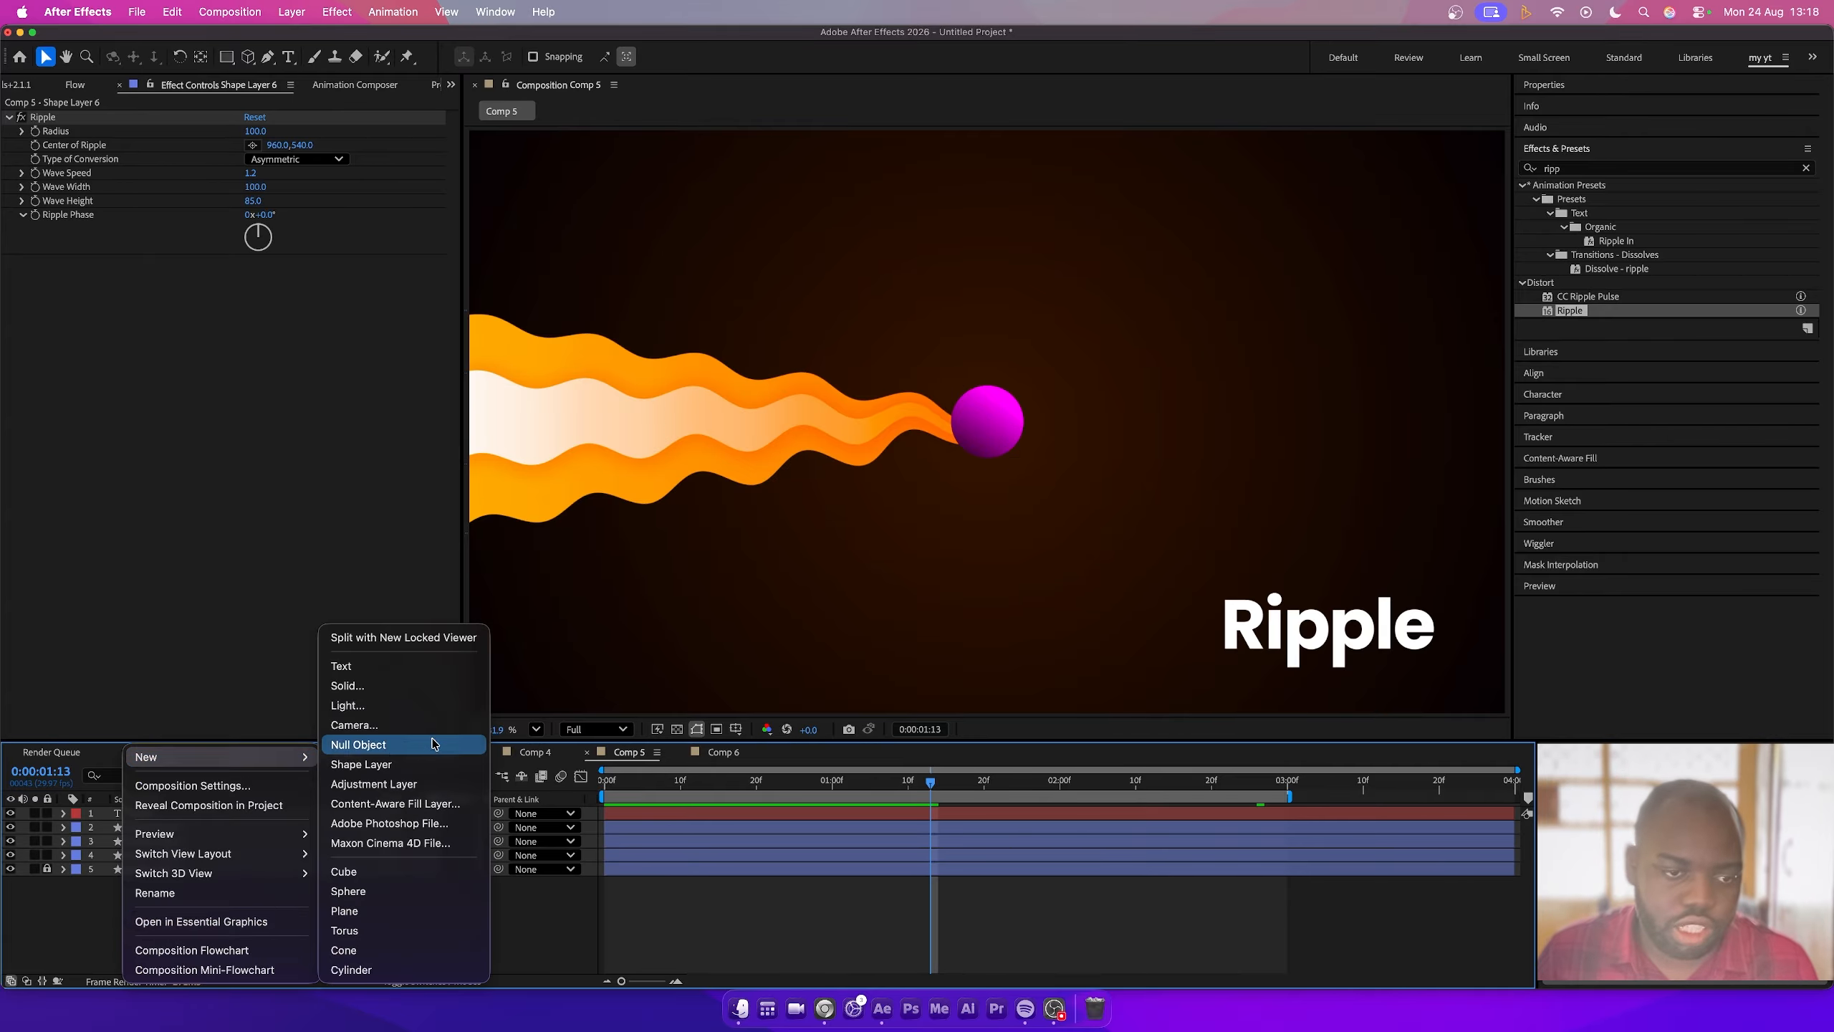
{"action": "left_click", "coordinate": [358, 724]}
{"action": "key", "text": "Return"}
- Add a new null object and parent Camera 1 to it
{"action": "right_click", "coordinate": [218, 957]}
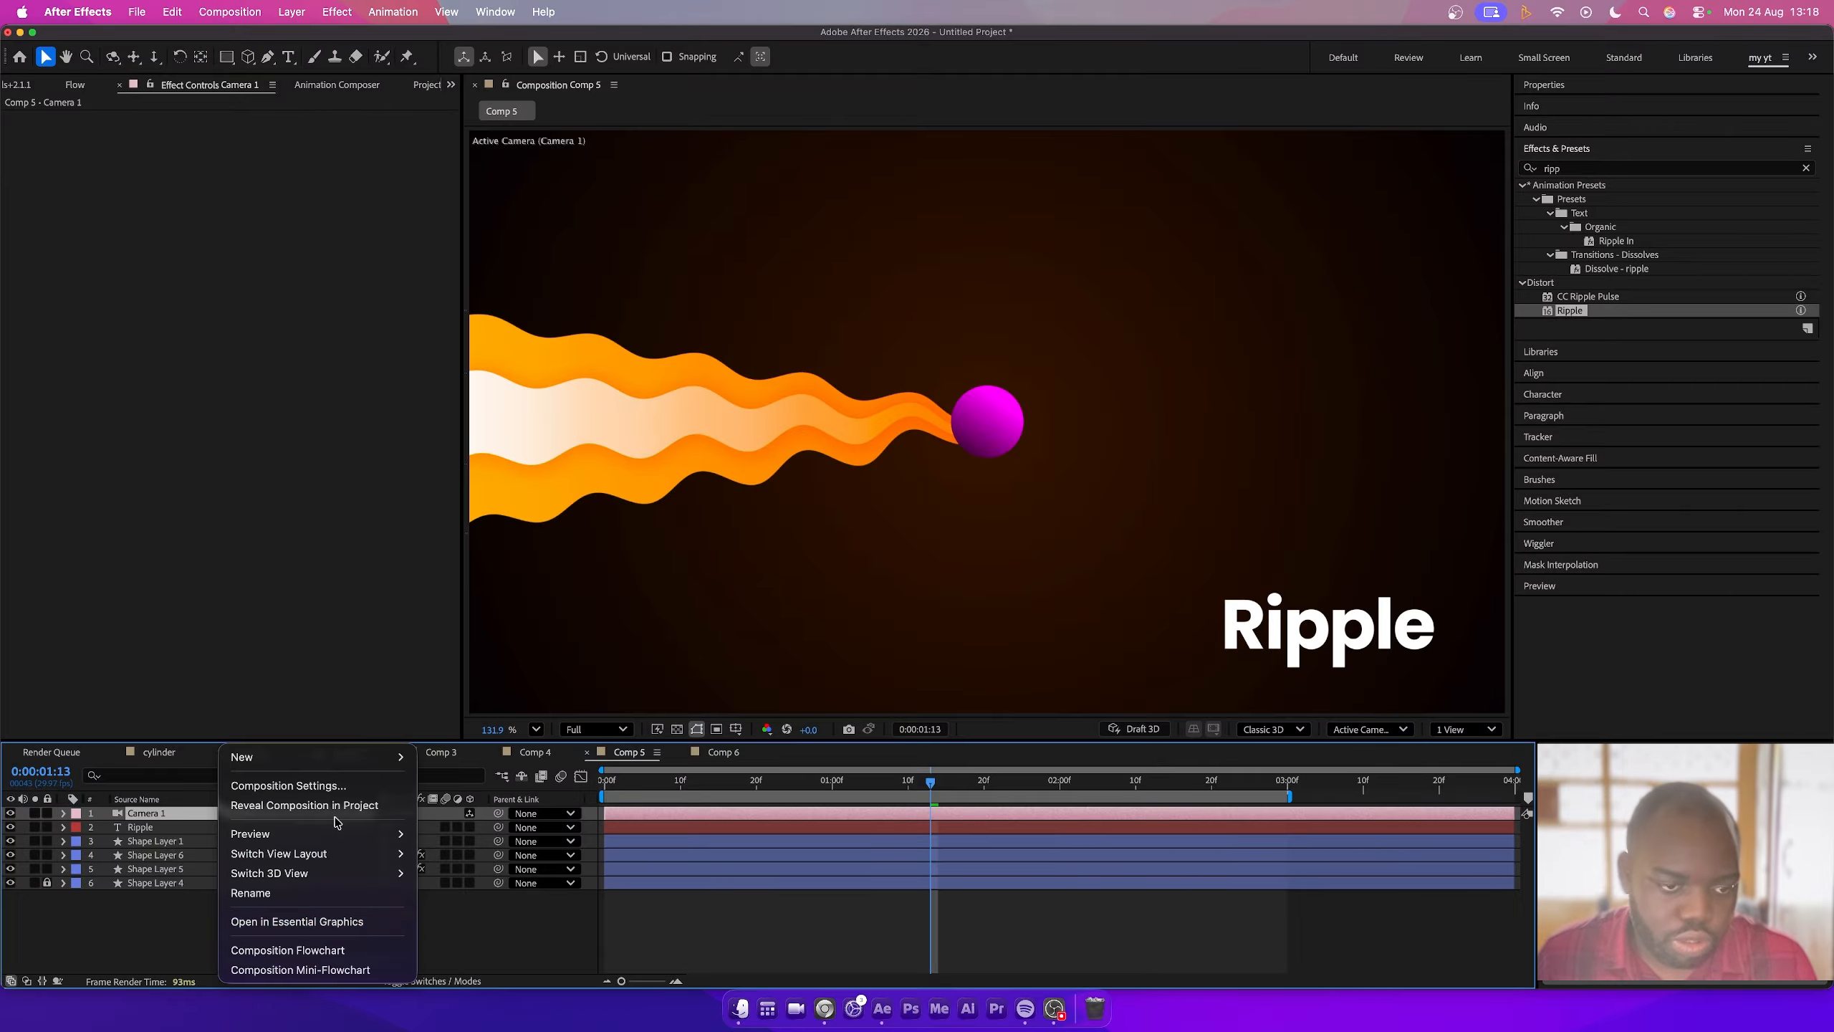
{"action": "mouse_move", "coordinate": [396, 761]}
{"action": "left_click", "coordinate": [453, 746]}
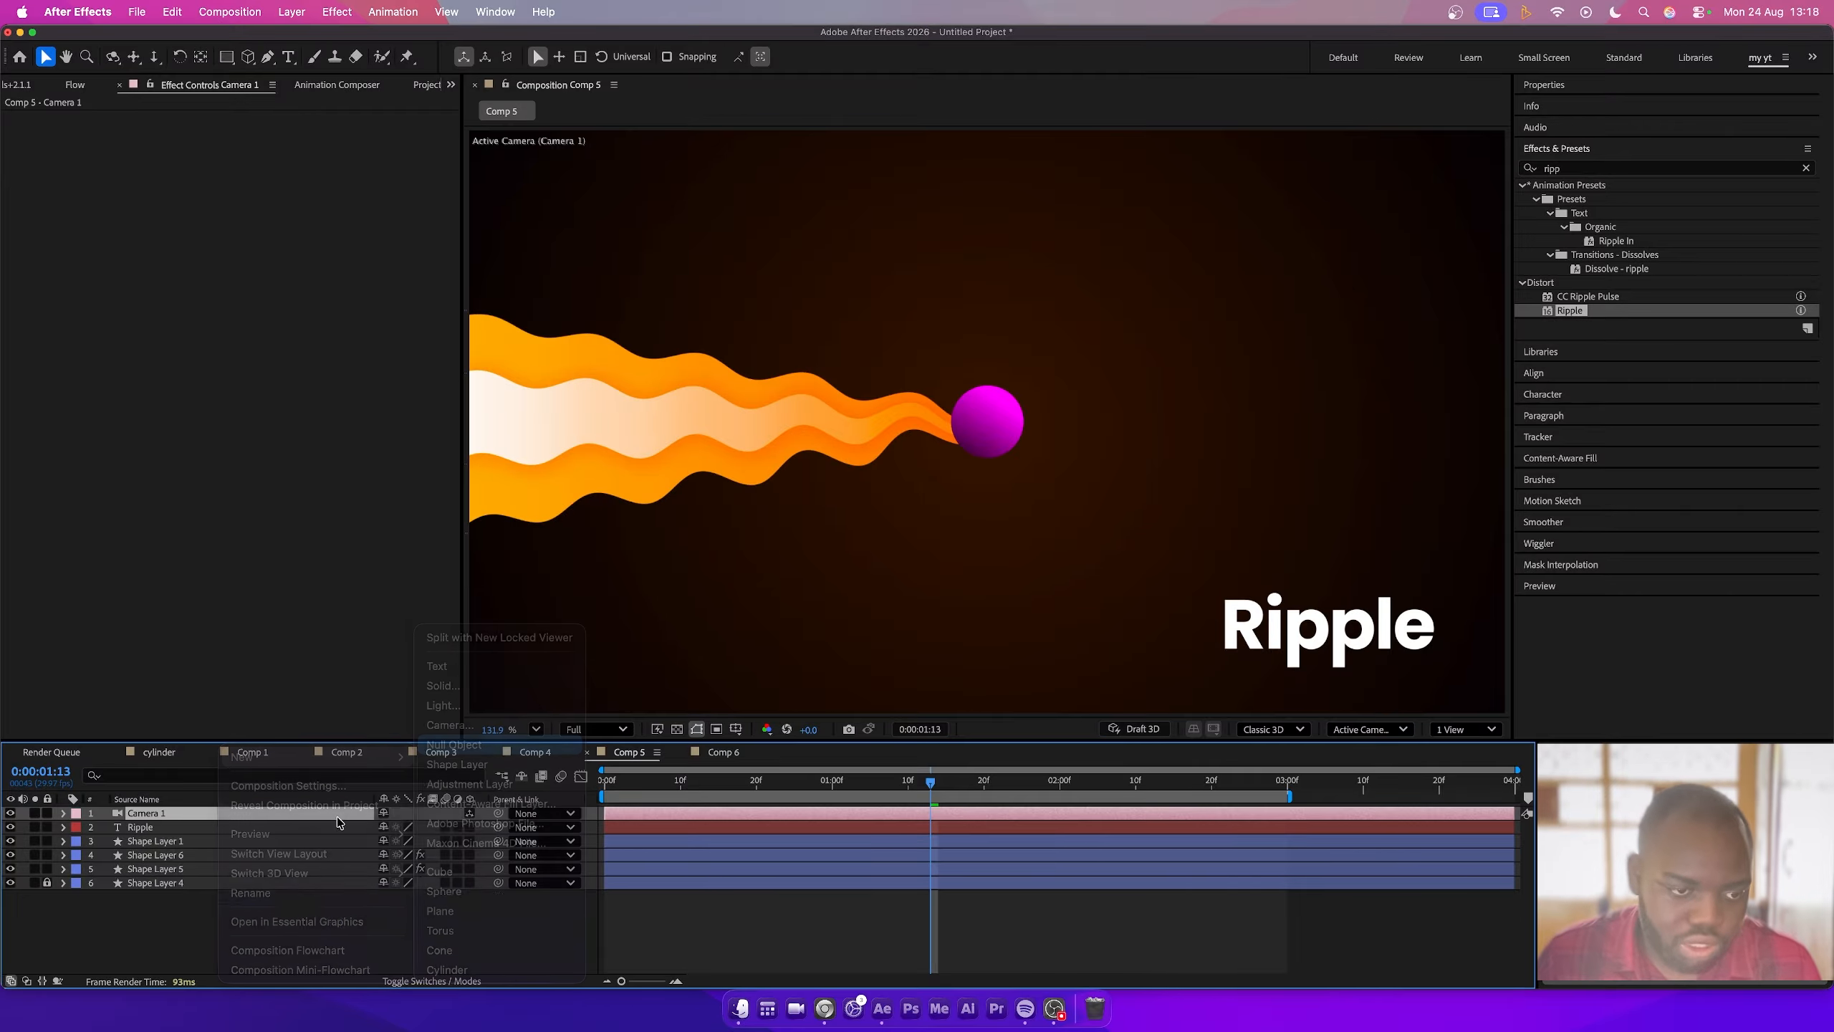
{"action": "left_click", "coordinate": [338, 824]}
{"action": "left_click_drag", "start_coordinate": [498, 827], "coordinate": [203, 813]}
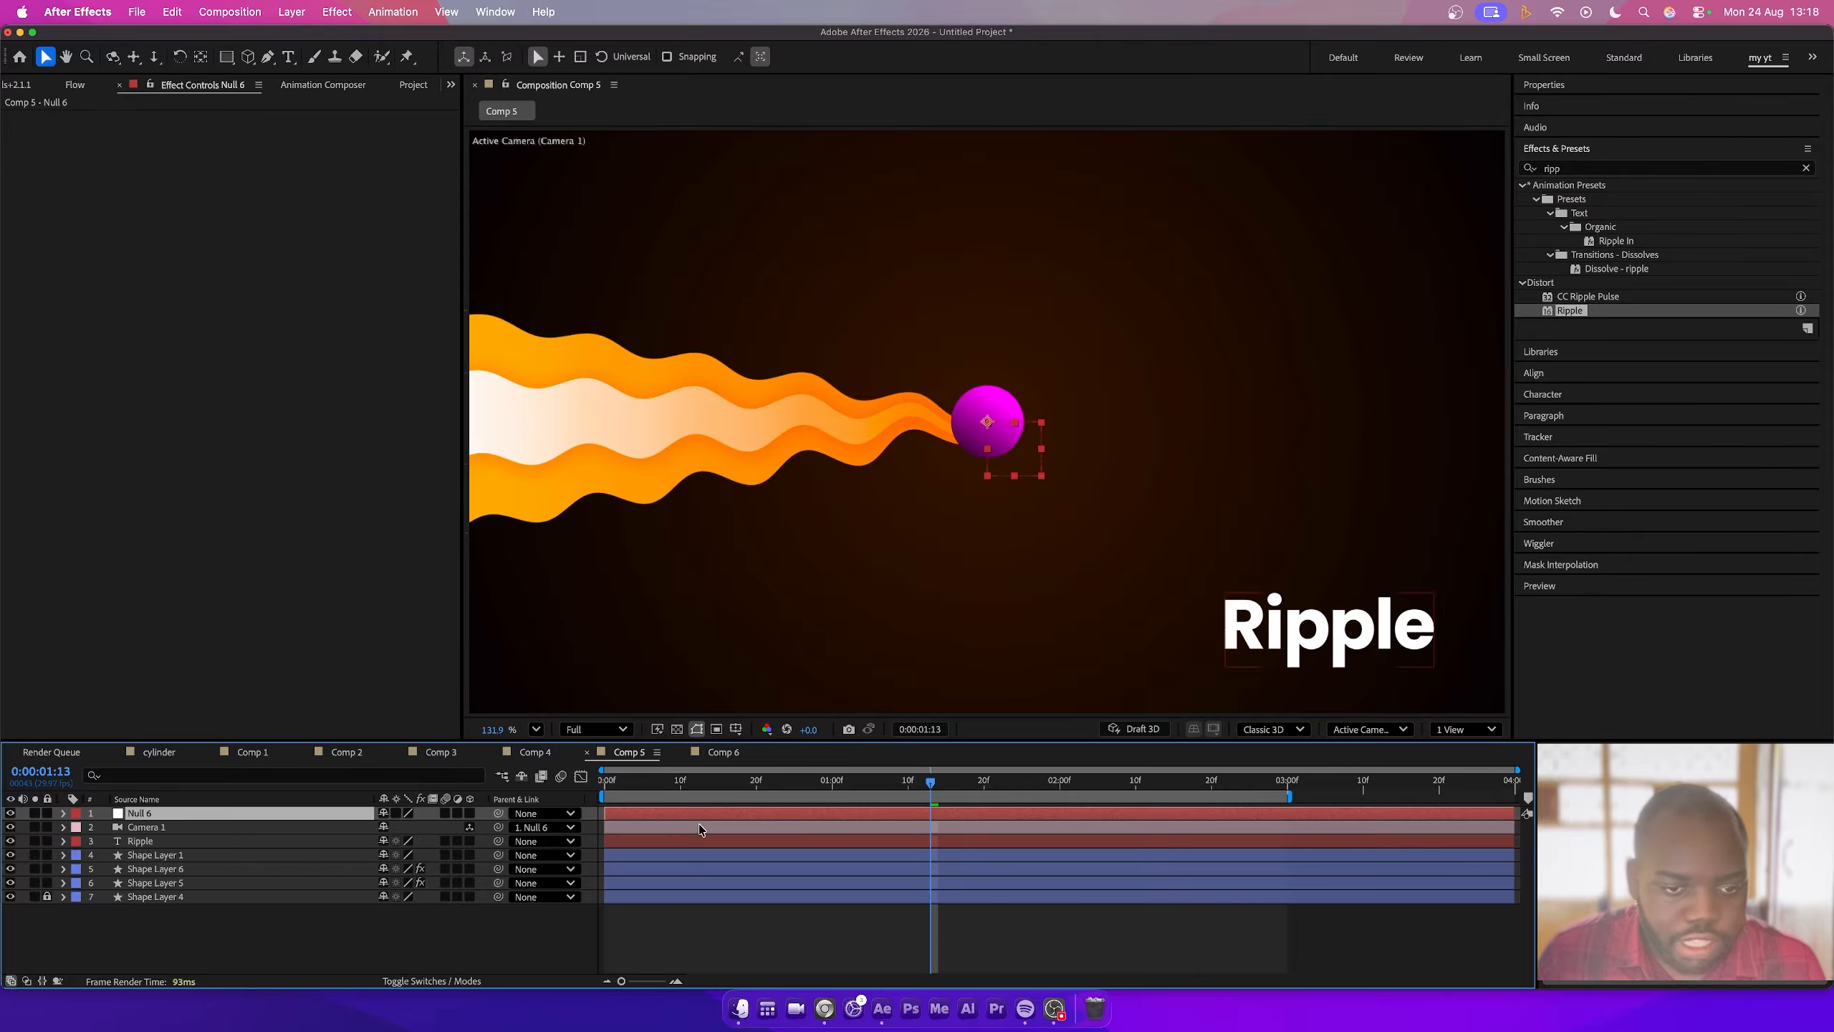
- Enable 3D for Shape Layer 1, Shape Layer 6 and Shape Layer 5
{"action": "left_click_drag", "start_coordinate": [642, 783], "coordinate": [605, 785]}
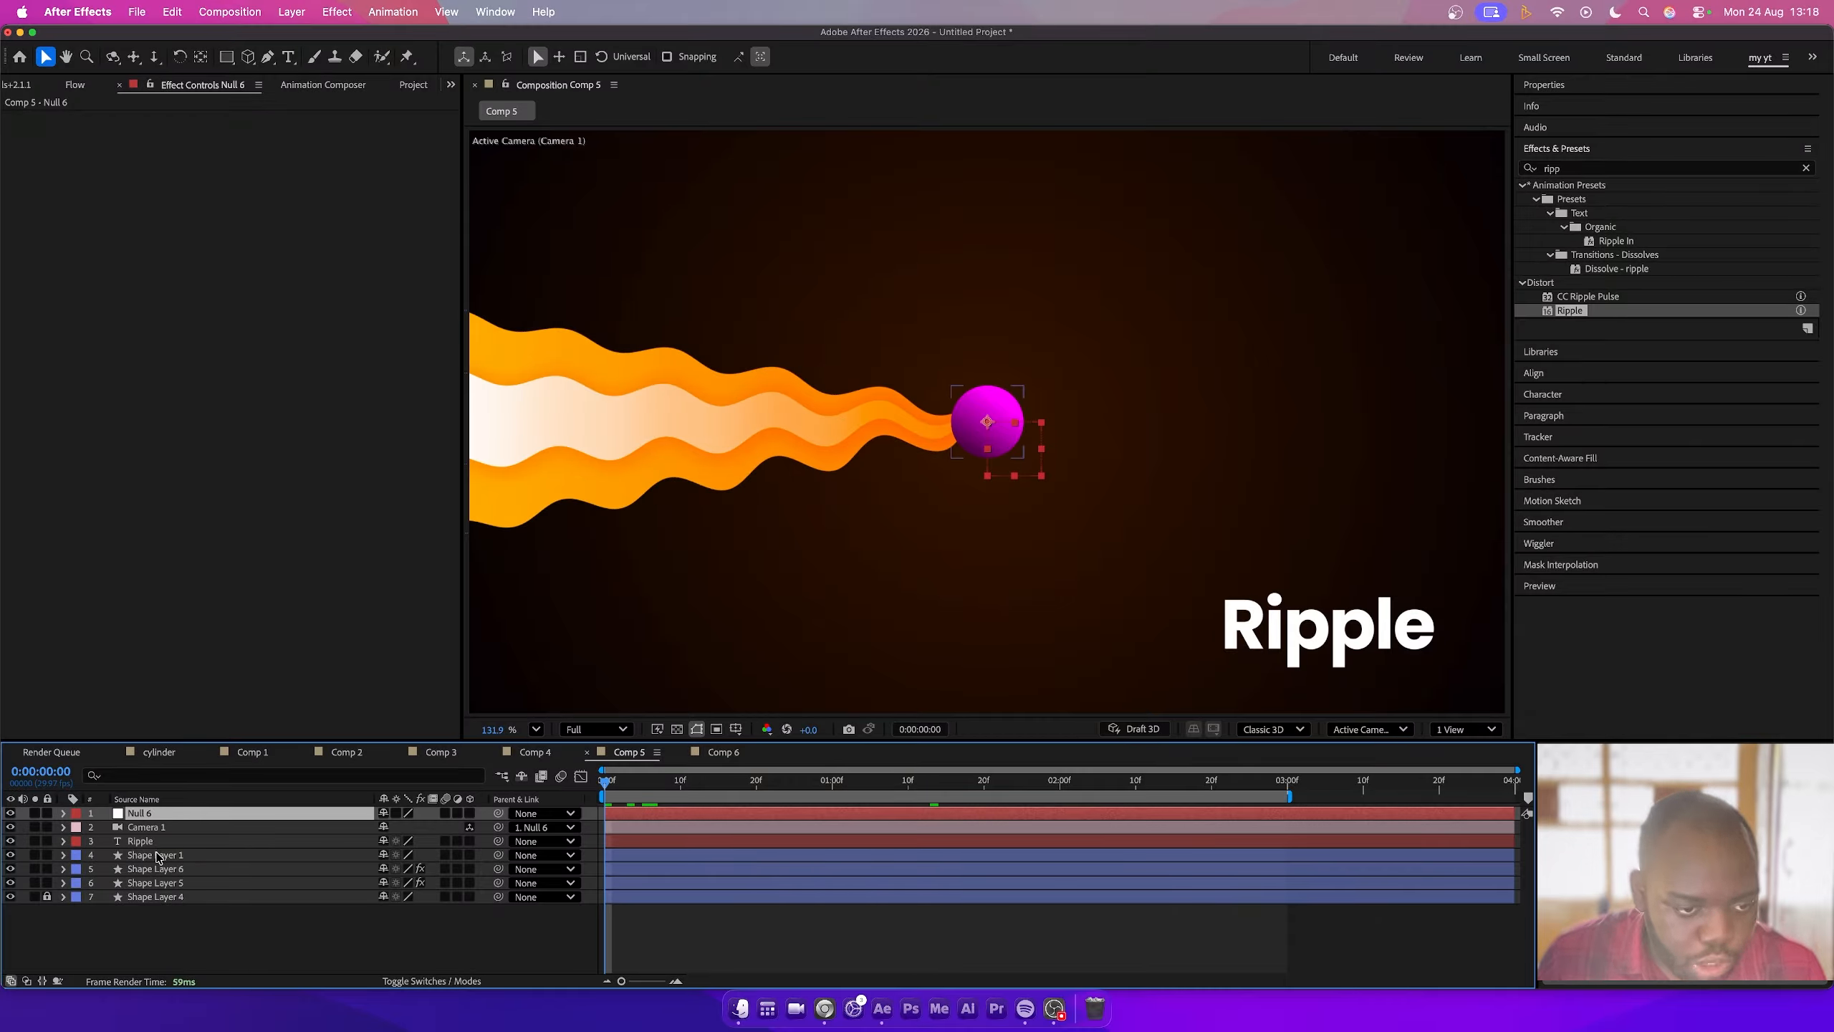
{"action": "left_click", "coordinate": [159, 856]}
{"action": "left_click", "coordinate": [157, 884], "text": "shift"}
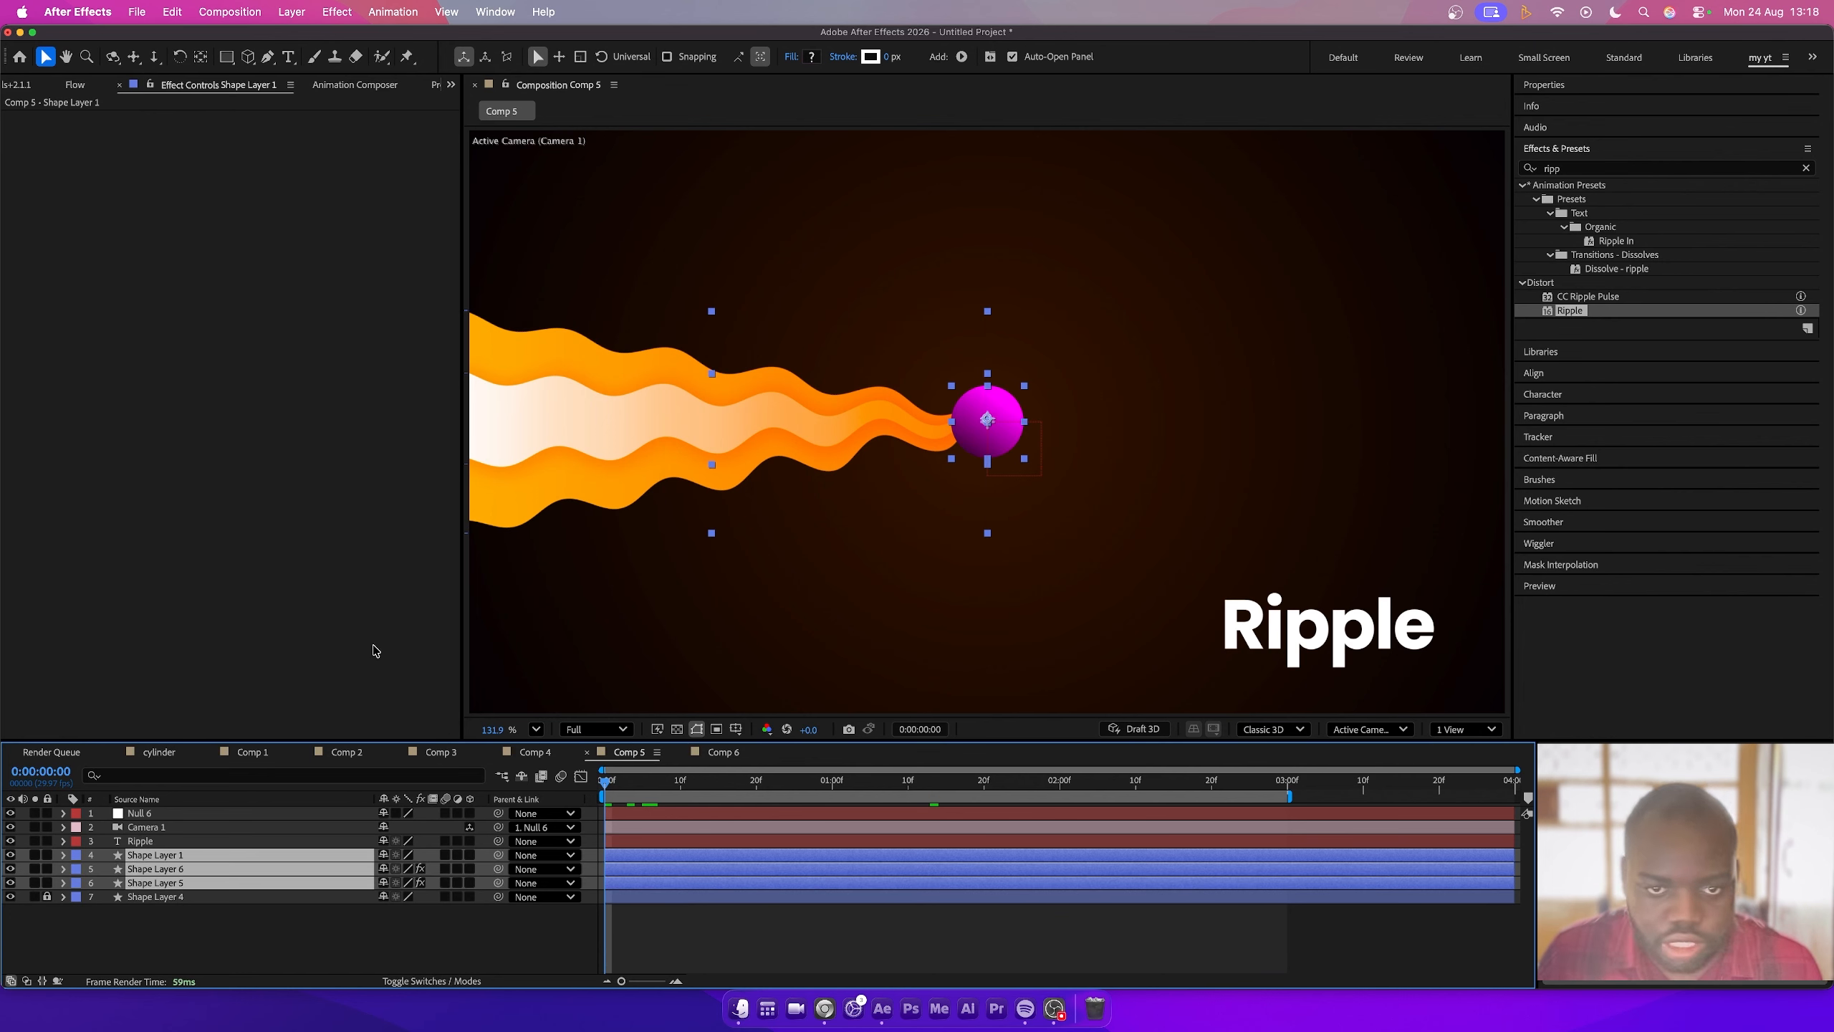
{"action": "left_click", "coordinate": [469, 883]}
{"action": "left_click", "coordinate": [322, 938]}
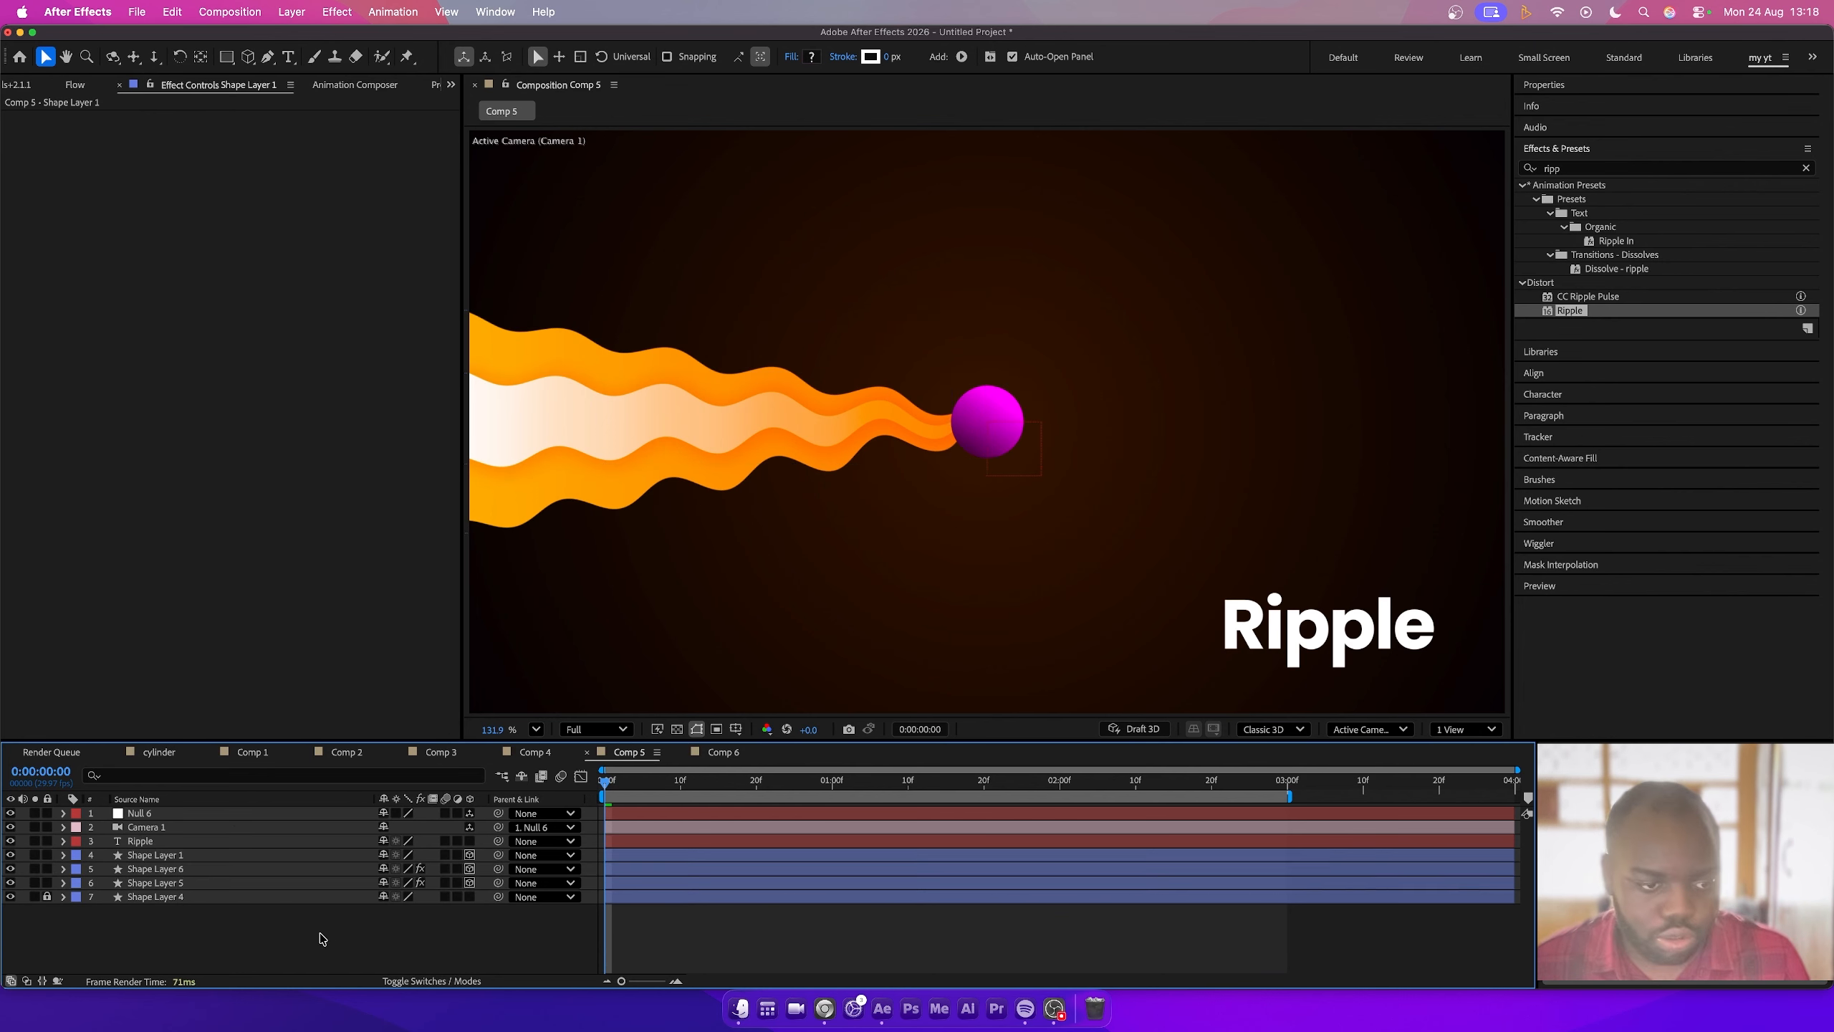
- Keyframe Null 6's position at the start of the timeline and set its start value to 2068, 540, 0
{"action": "left_click", "coordinate": [216, 813]}
{"action": "key", "text": "p"}
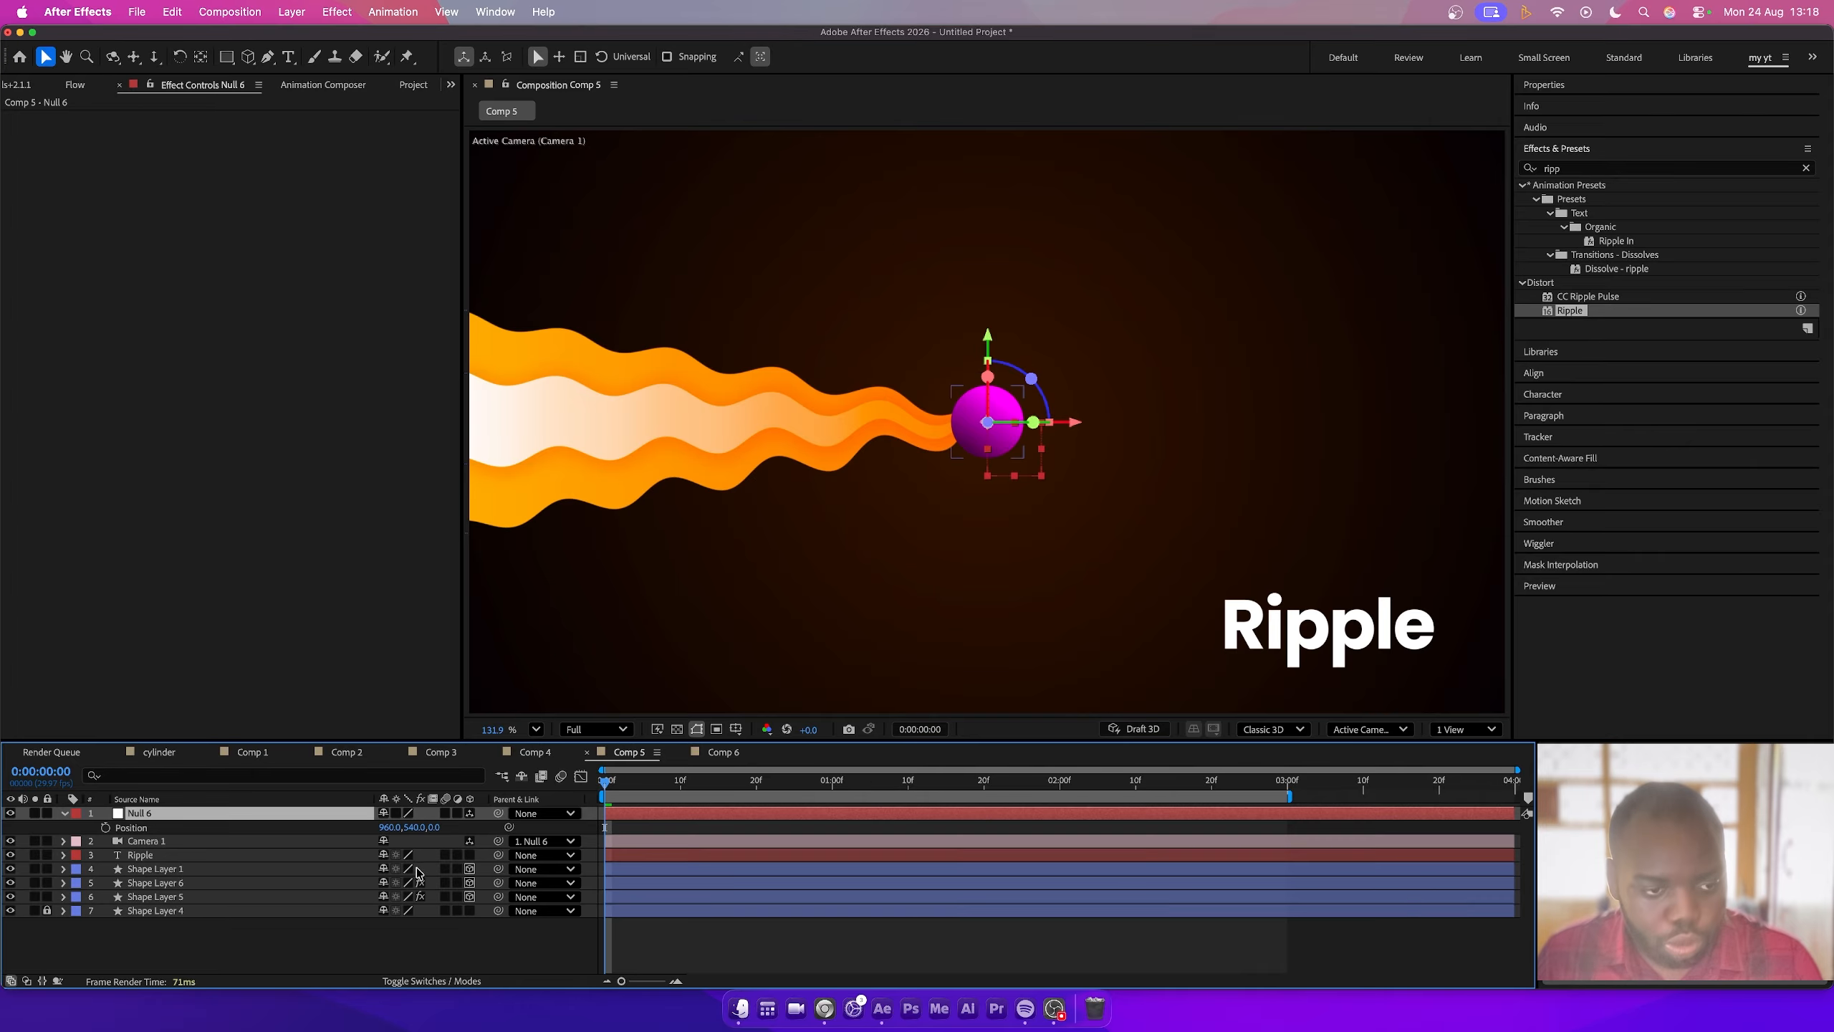
{"action": "left_click", "coordinate": [105, 828]}
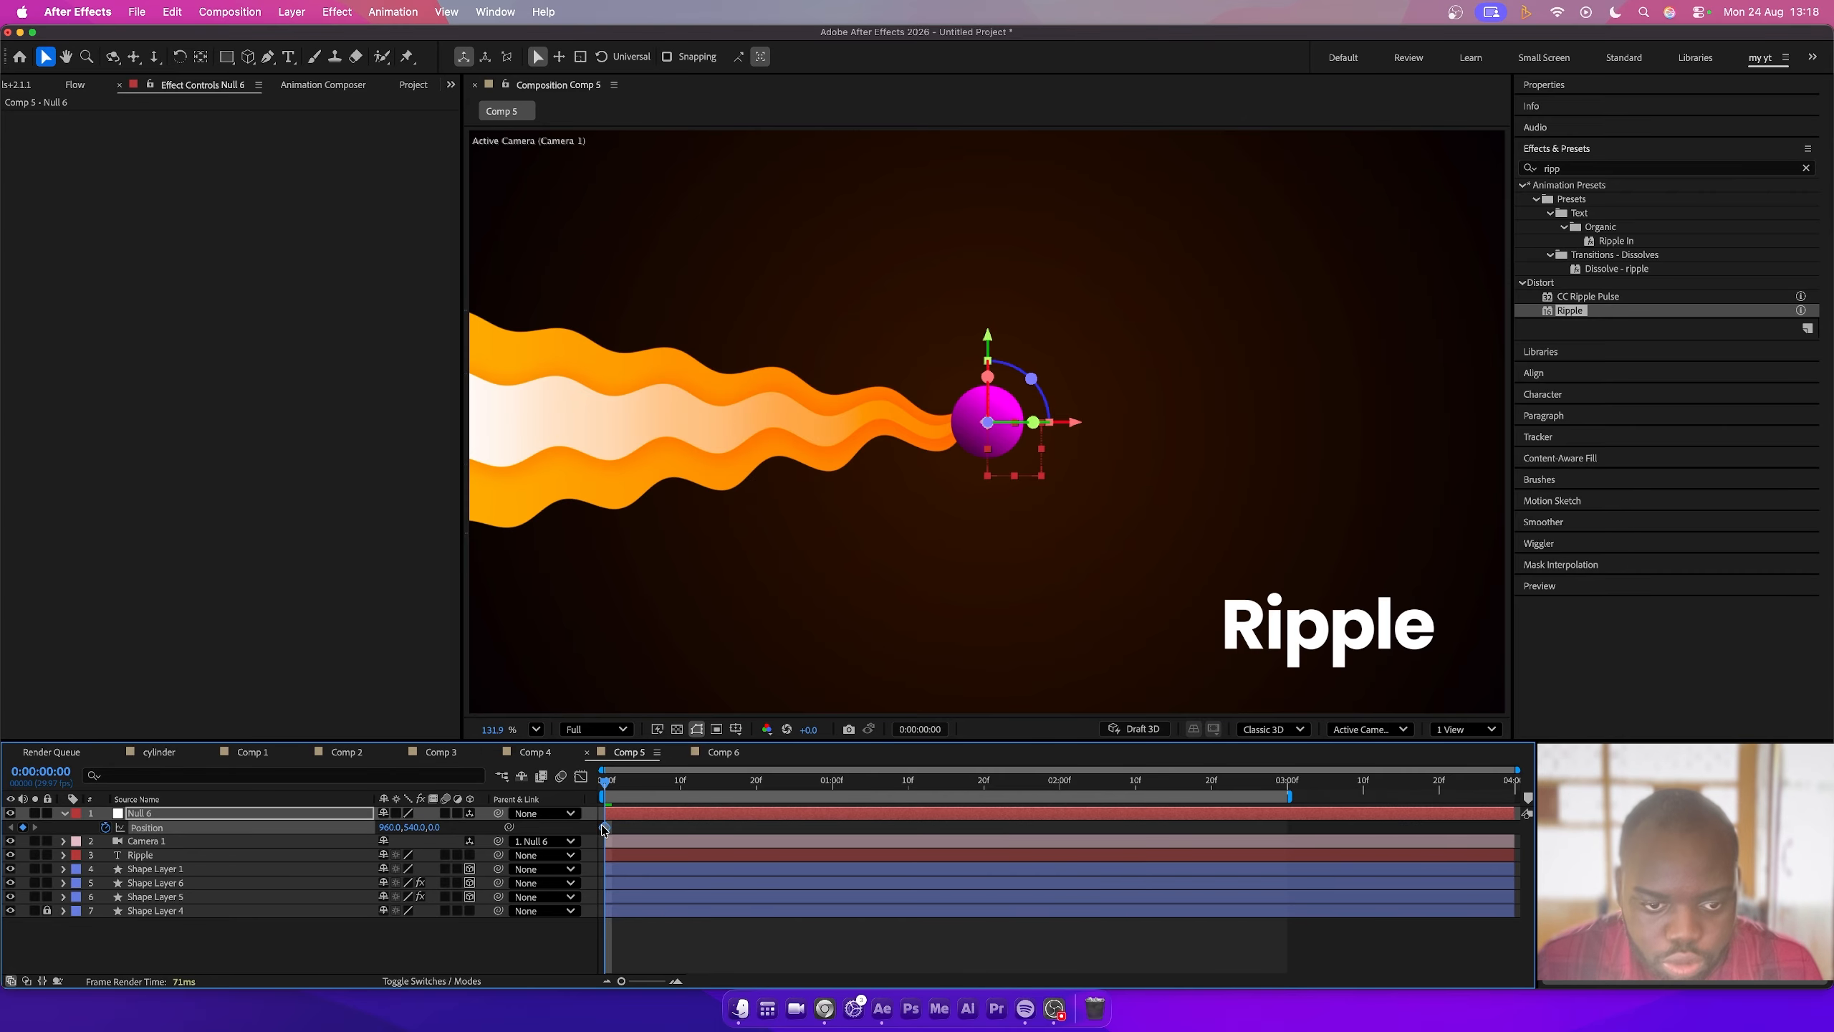
{"action": "left_click_drag", "start_coordinate": [821, 843], "coordinate": [819, 842]}
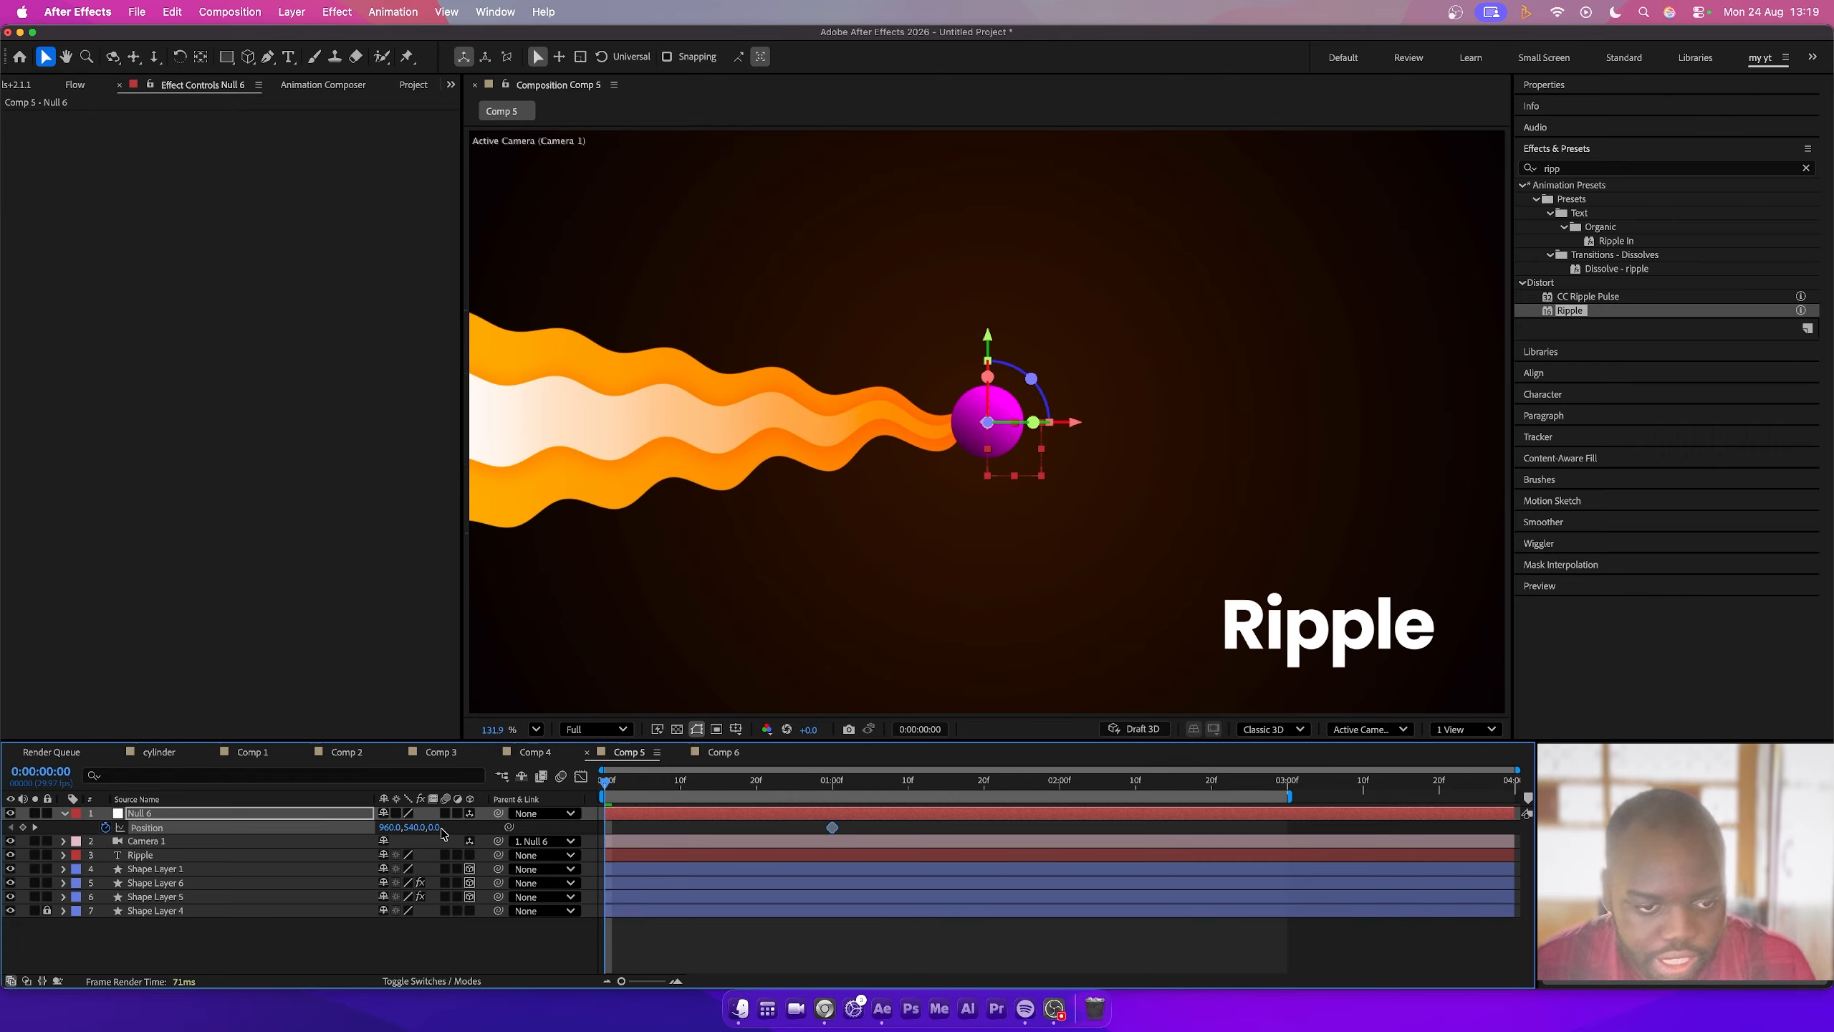
{"action": "left_click_drag", "start_coordinate": [390, 827], "coordinate": [1400, 932]}
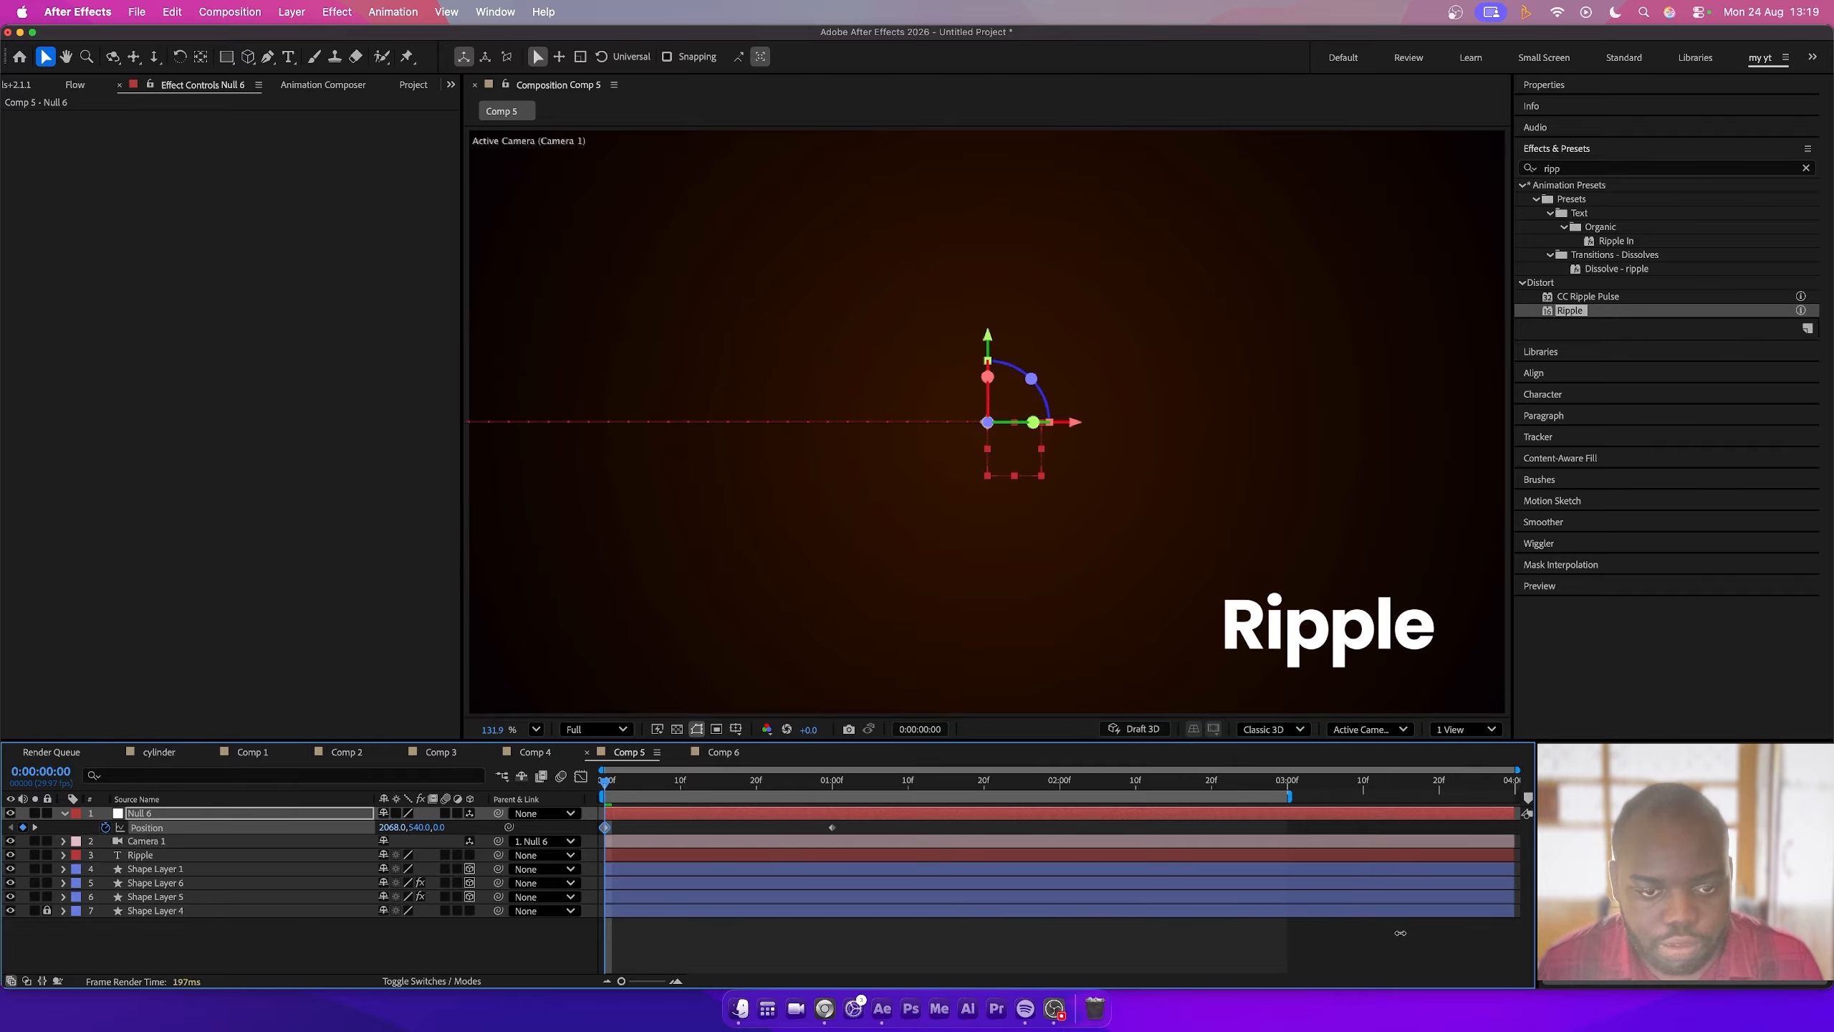
- At 20 frames, add another null object and parent Null 6 to the new Null 7
{"action": "left_click", "coordinate": [757, 786]}
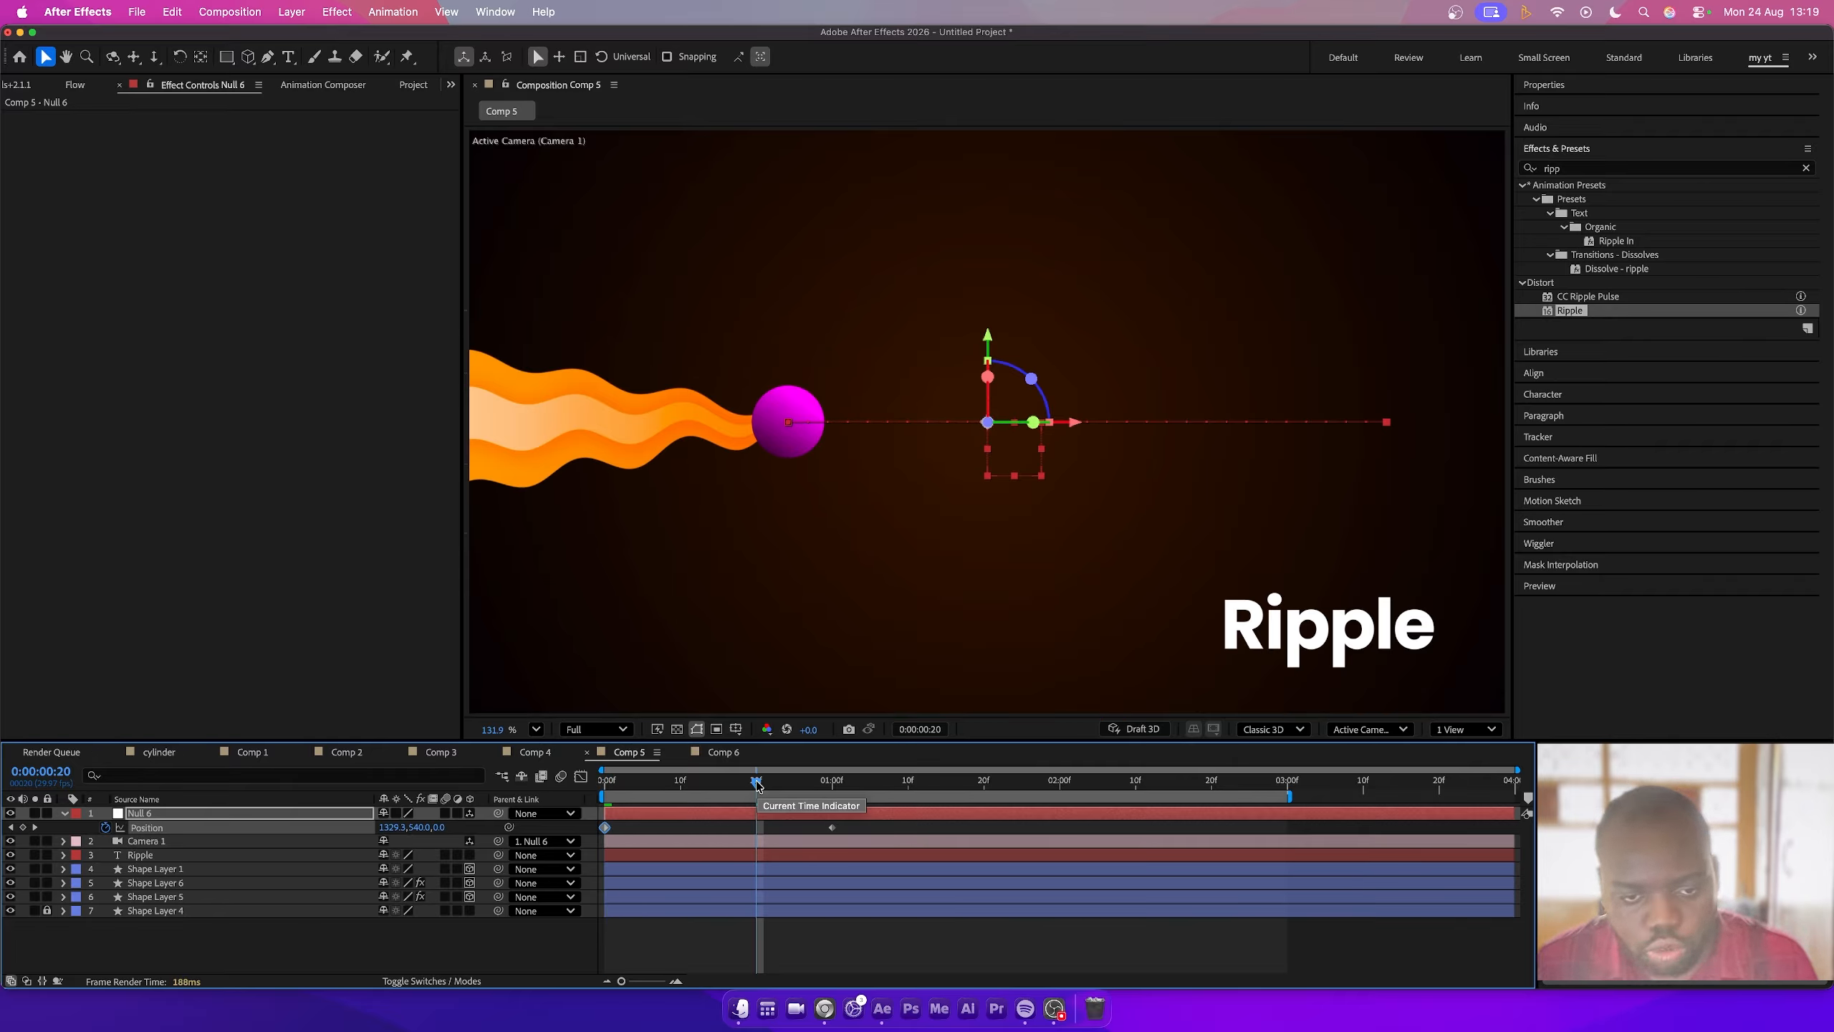
{"action": "left_click", "coordinate": [76, 832]}
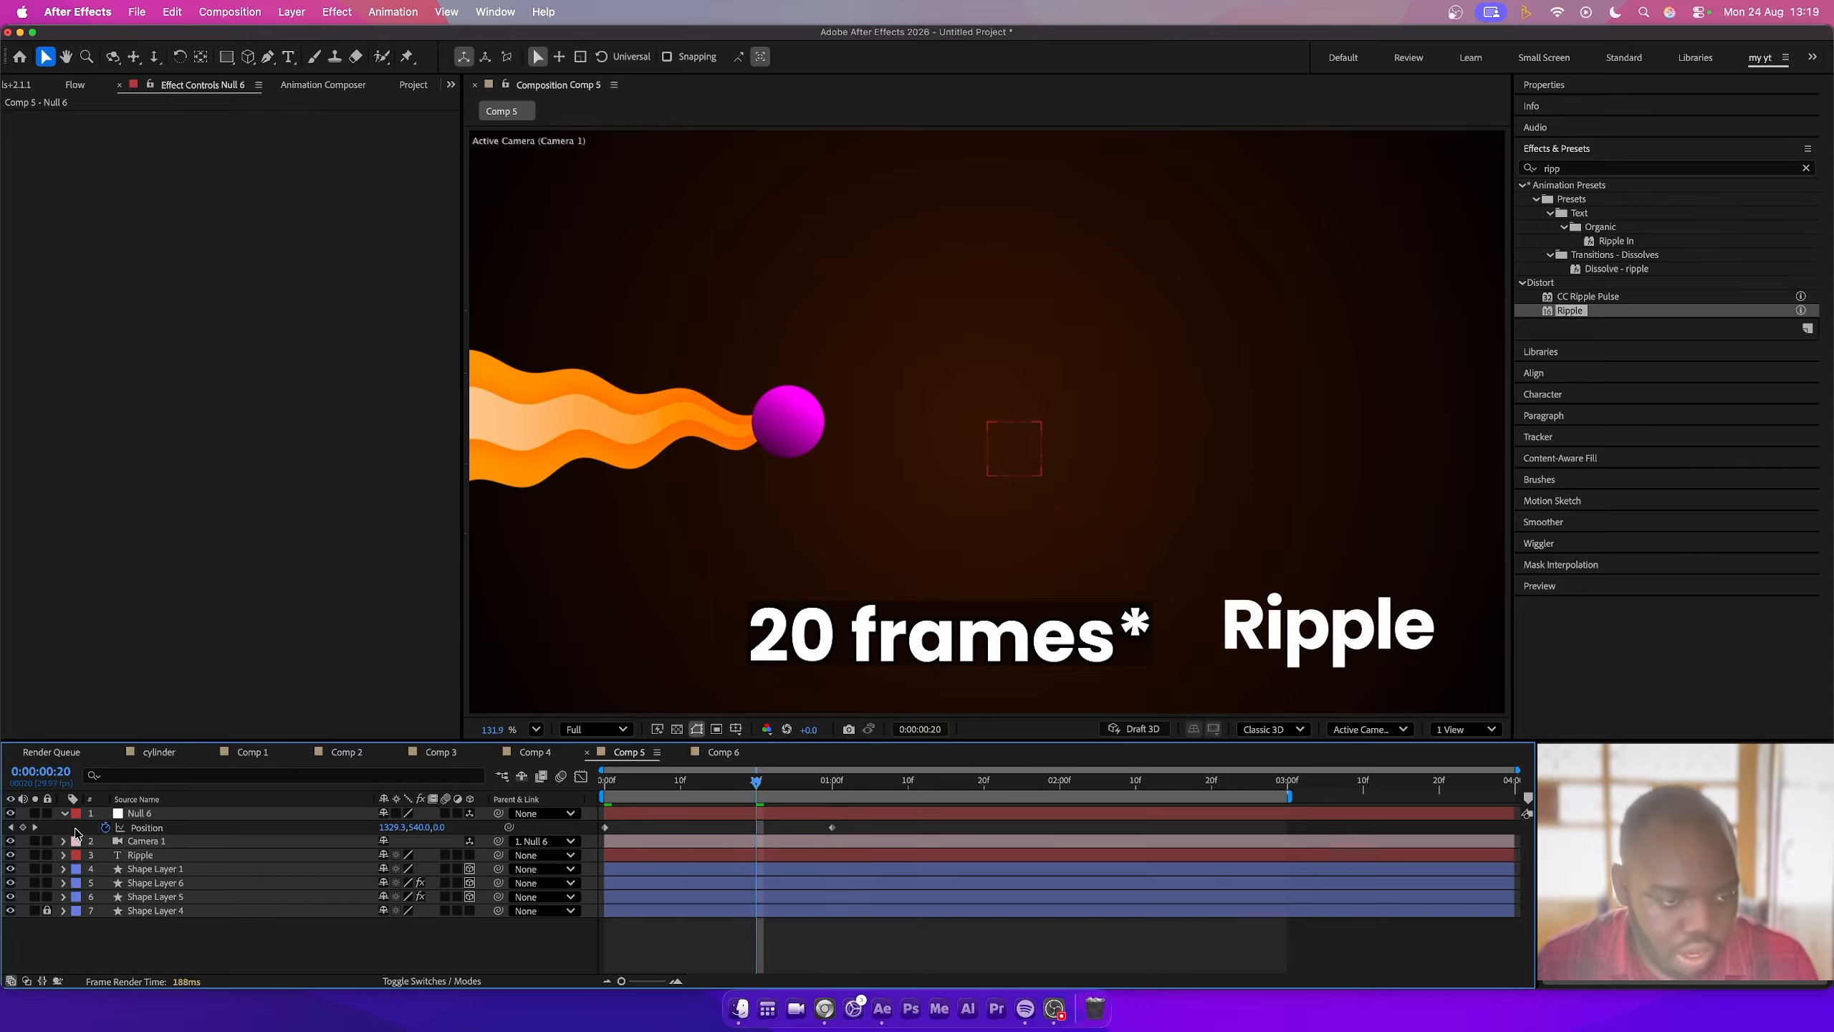
{"action": "right_click", "coordinate": [76, 832]}
{"action": "mouse_move", "coordinate": [166, 753]}
{"action": "left_click", "coordinate": [331, 744]}
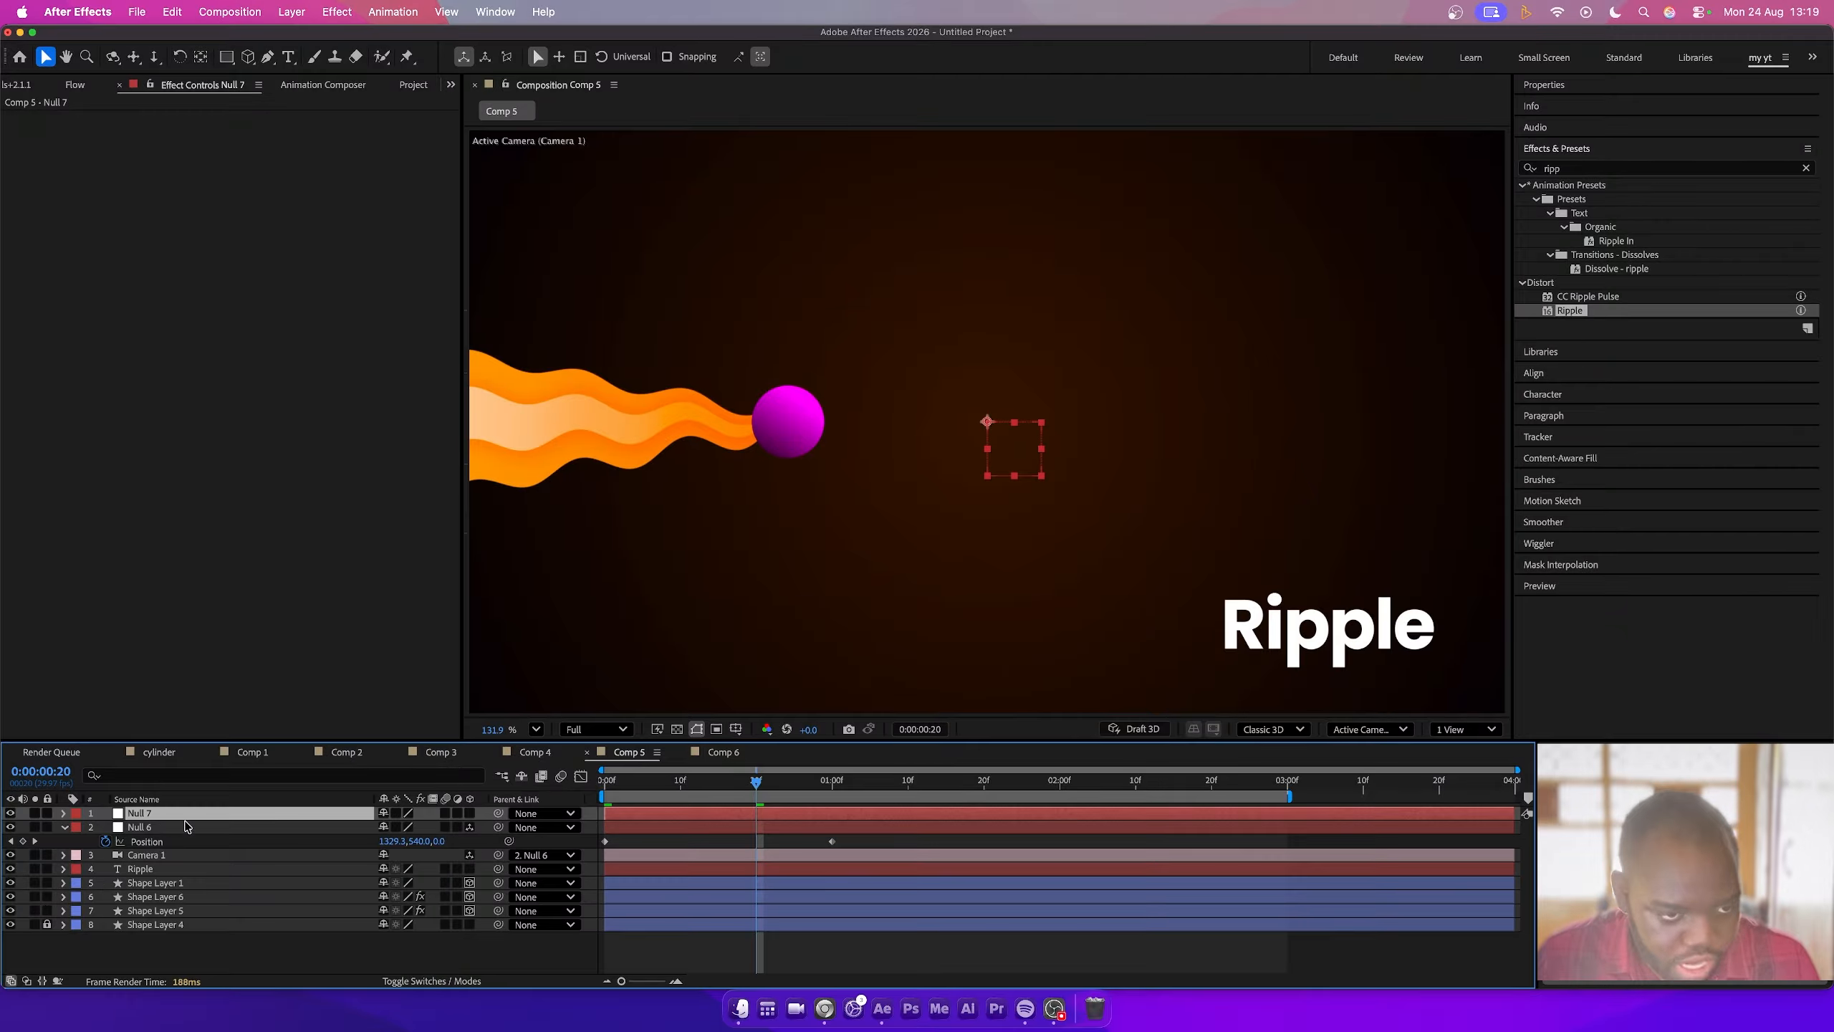
{"action": "left_click", "coordinate": [227, 829]}
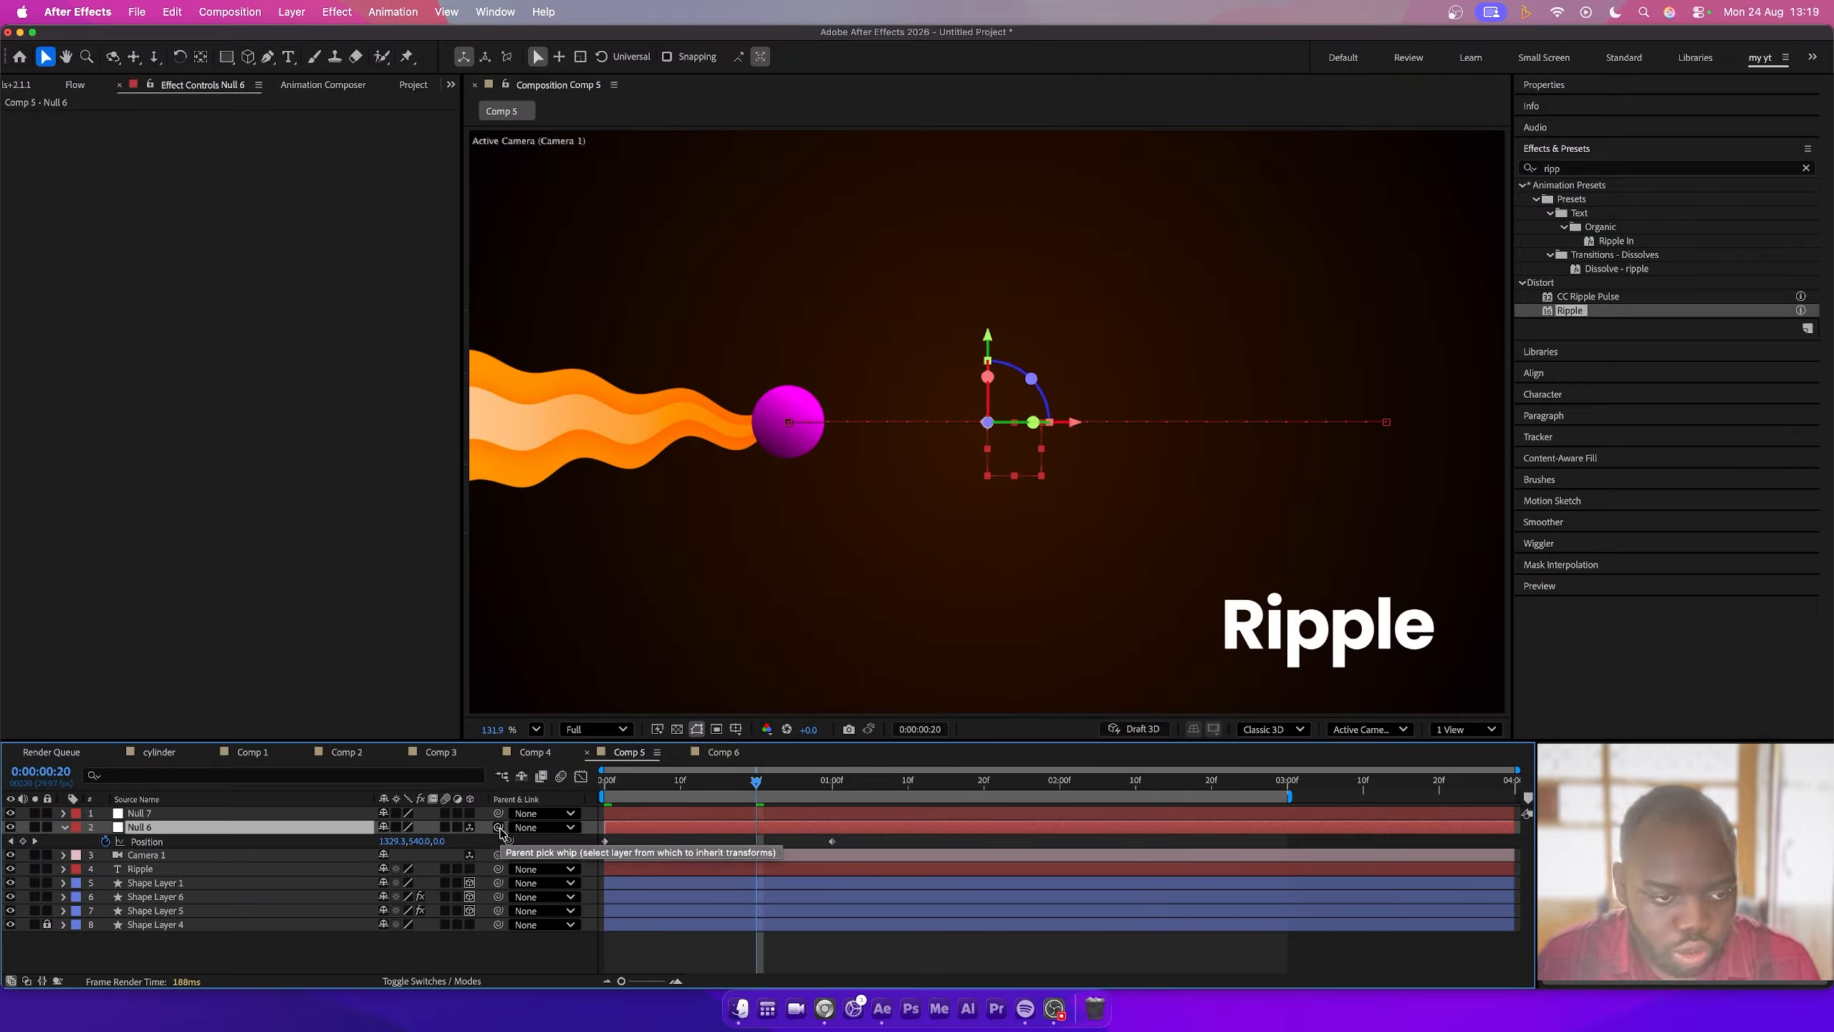
{"action": "left_click_drag", "start_coordinate": [498, 828], "coordinate": [165, 815]}
{"action": "left_click", "coordinate": [164, 814]}
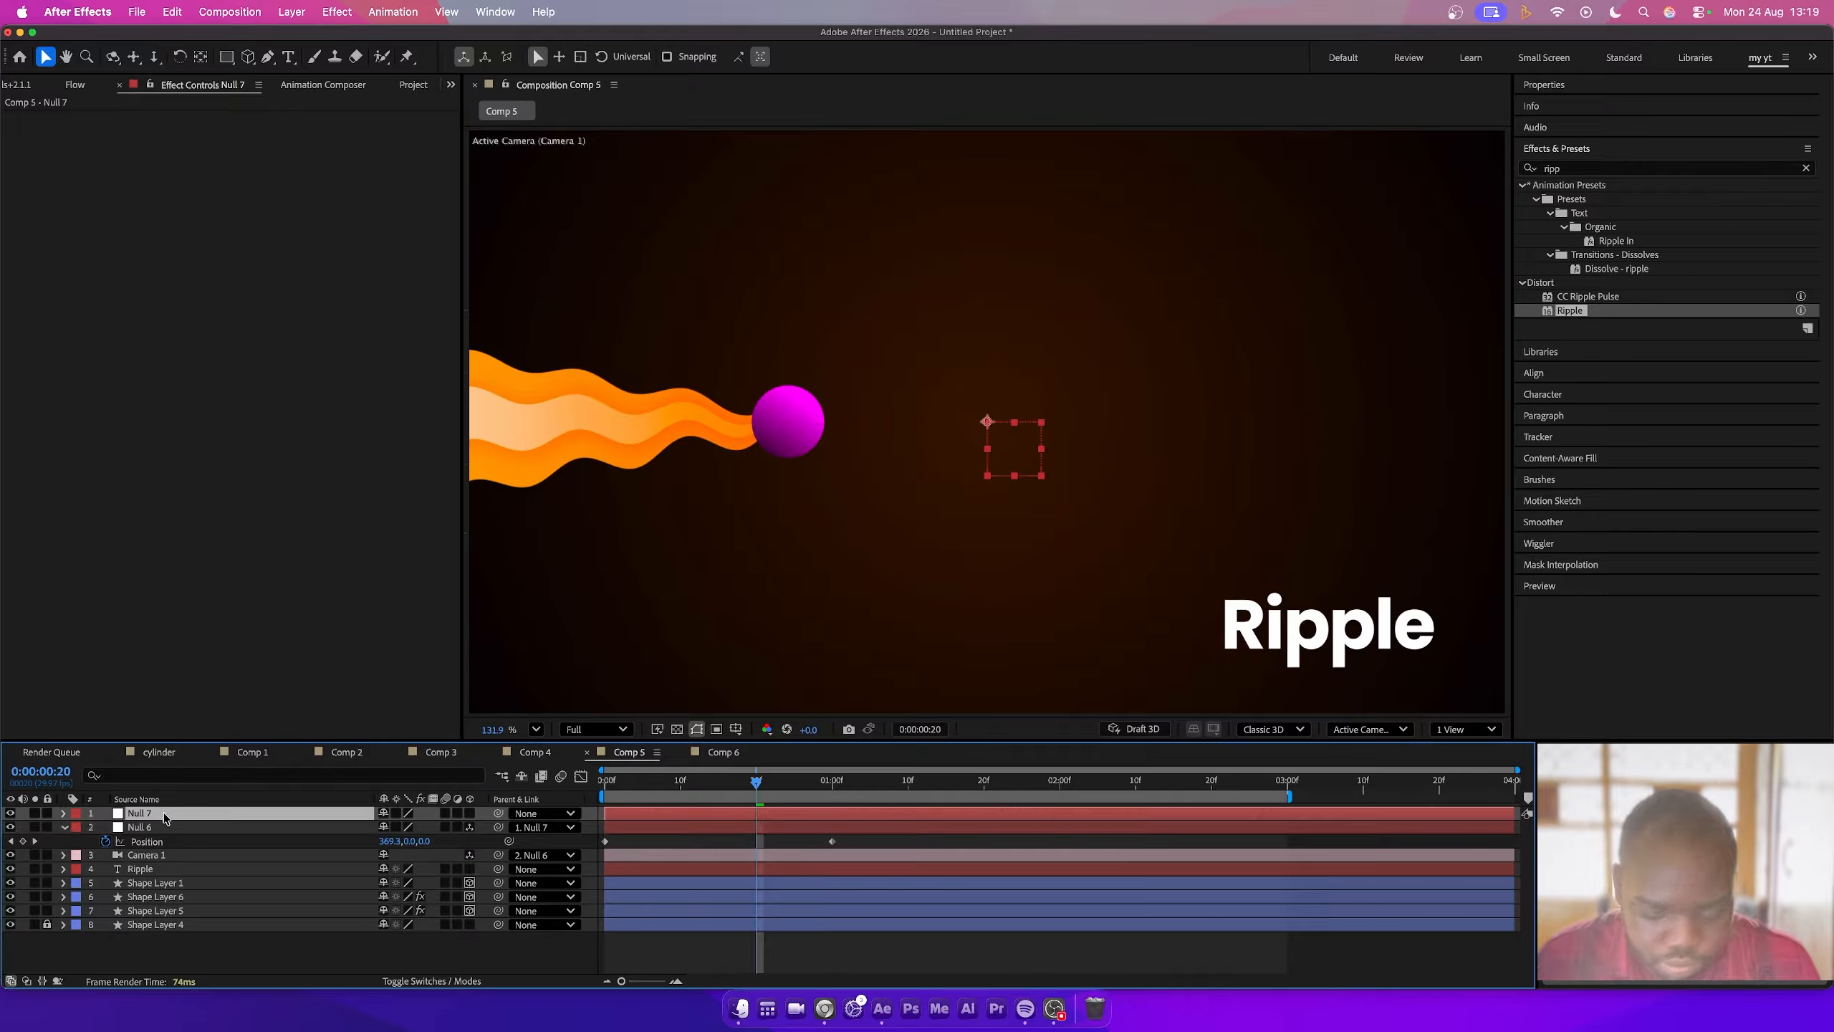
- Make Null 7 a 3D layer and set a position keyframe for it at 20 frames
{"action": "key", "text": "p"}
{"action": "left_click", "coordinate": [469, 813]}
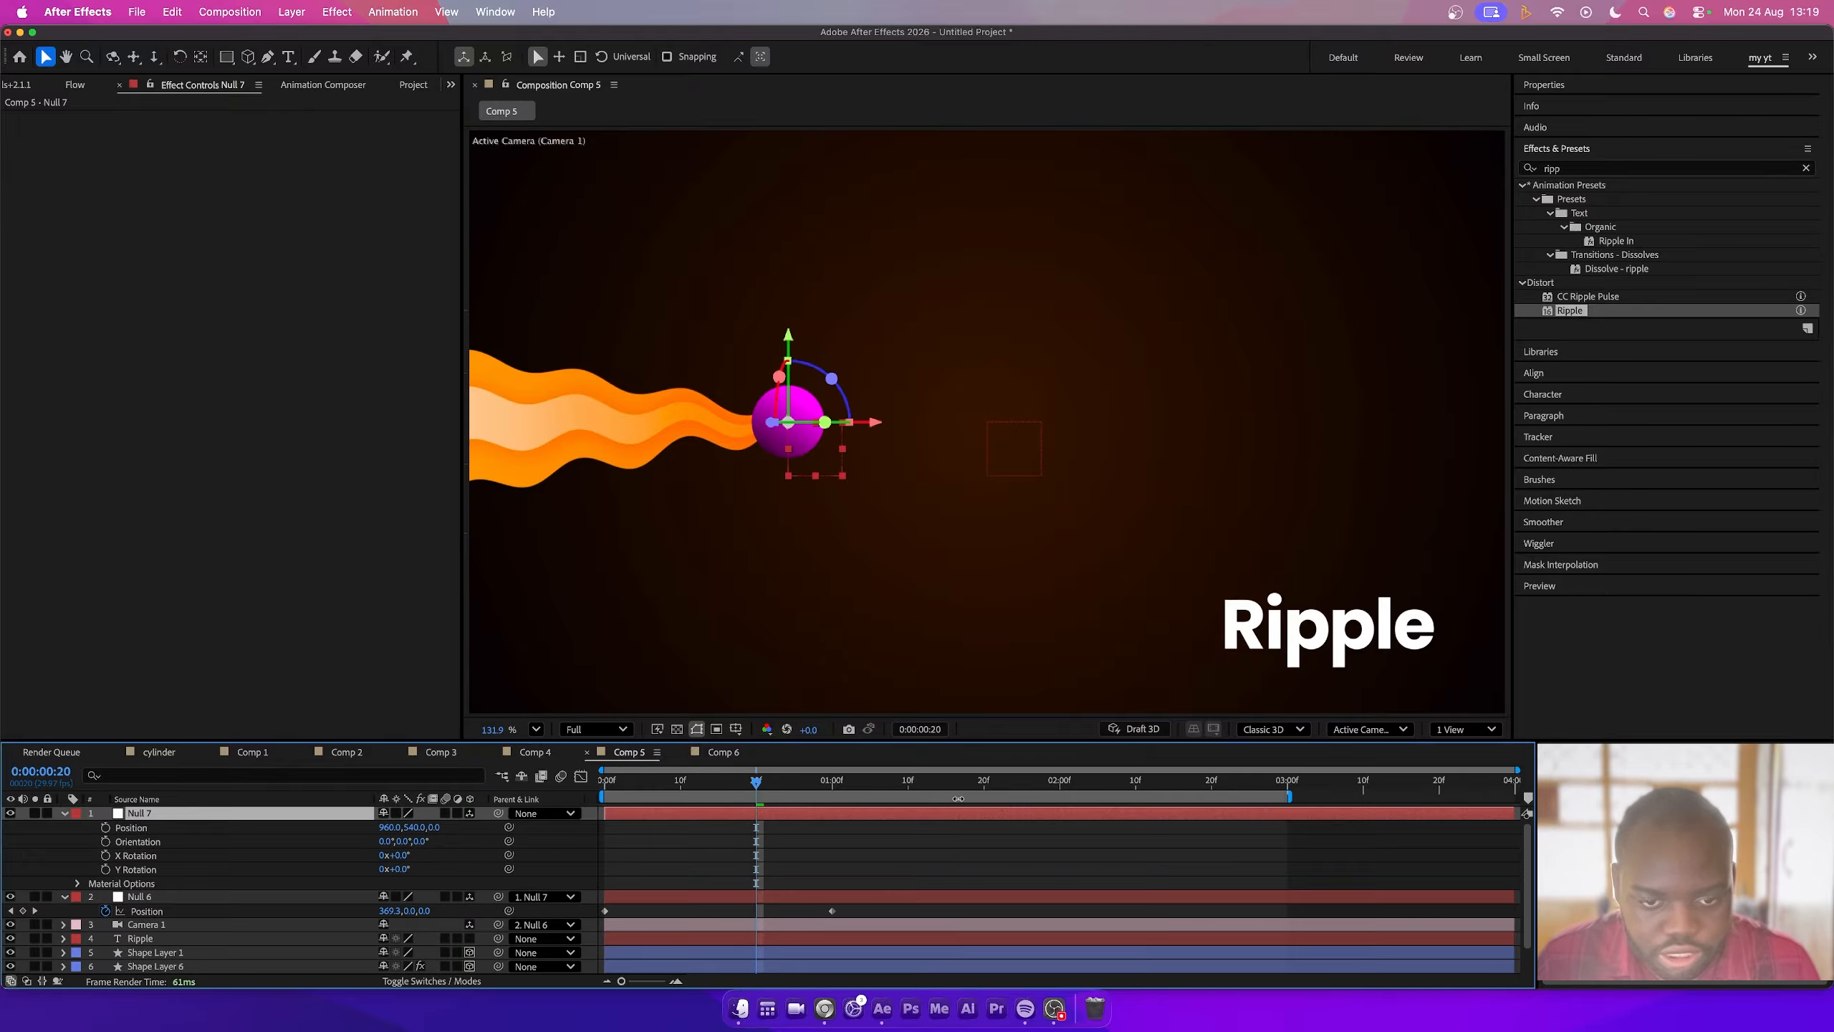
{"action": "key", "text": "p"}
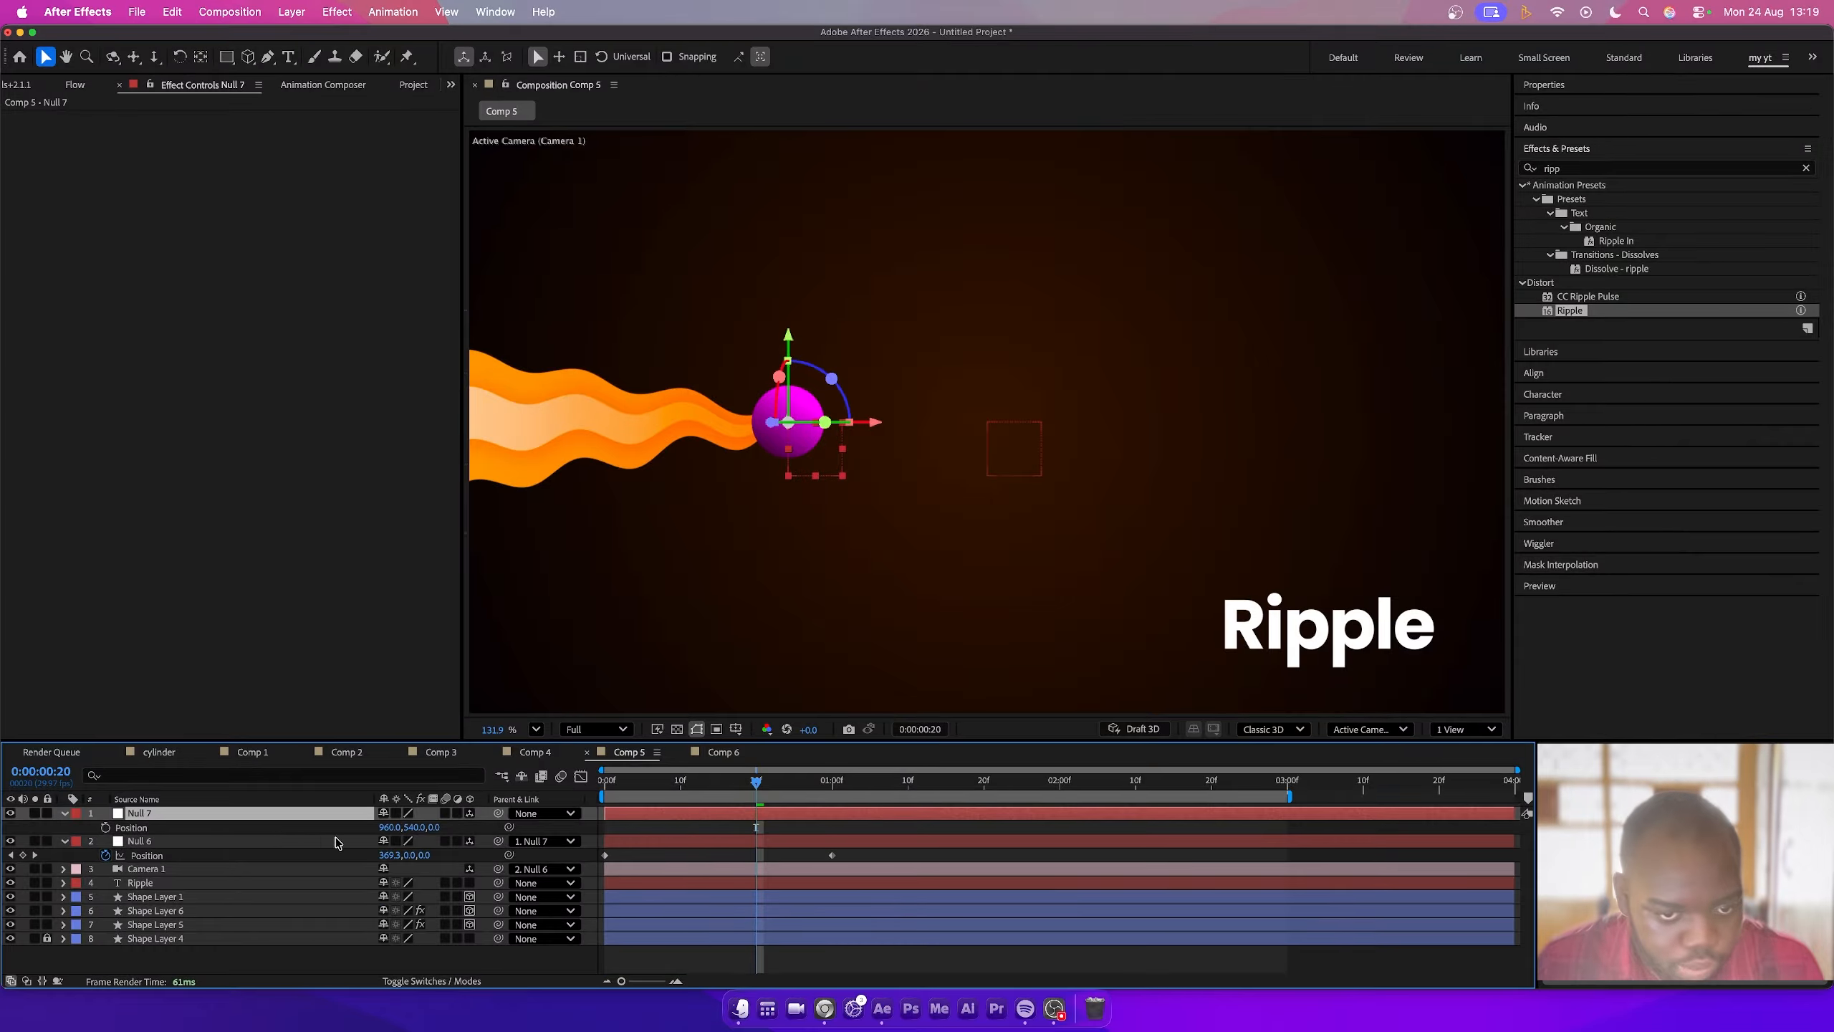
{"action": "left_click", "coordinate": [106, 828]}
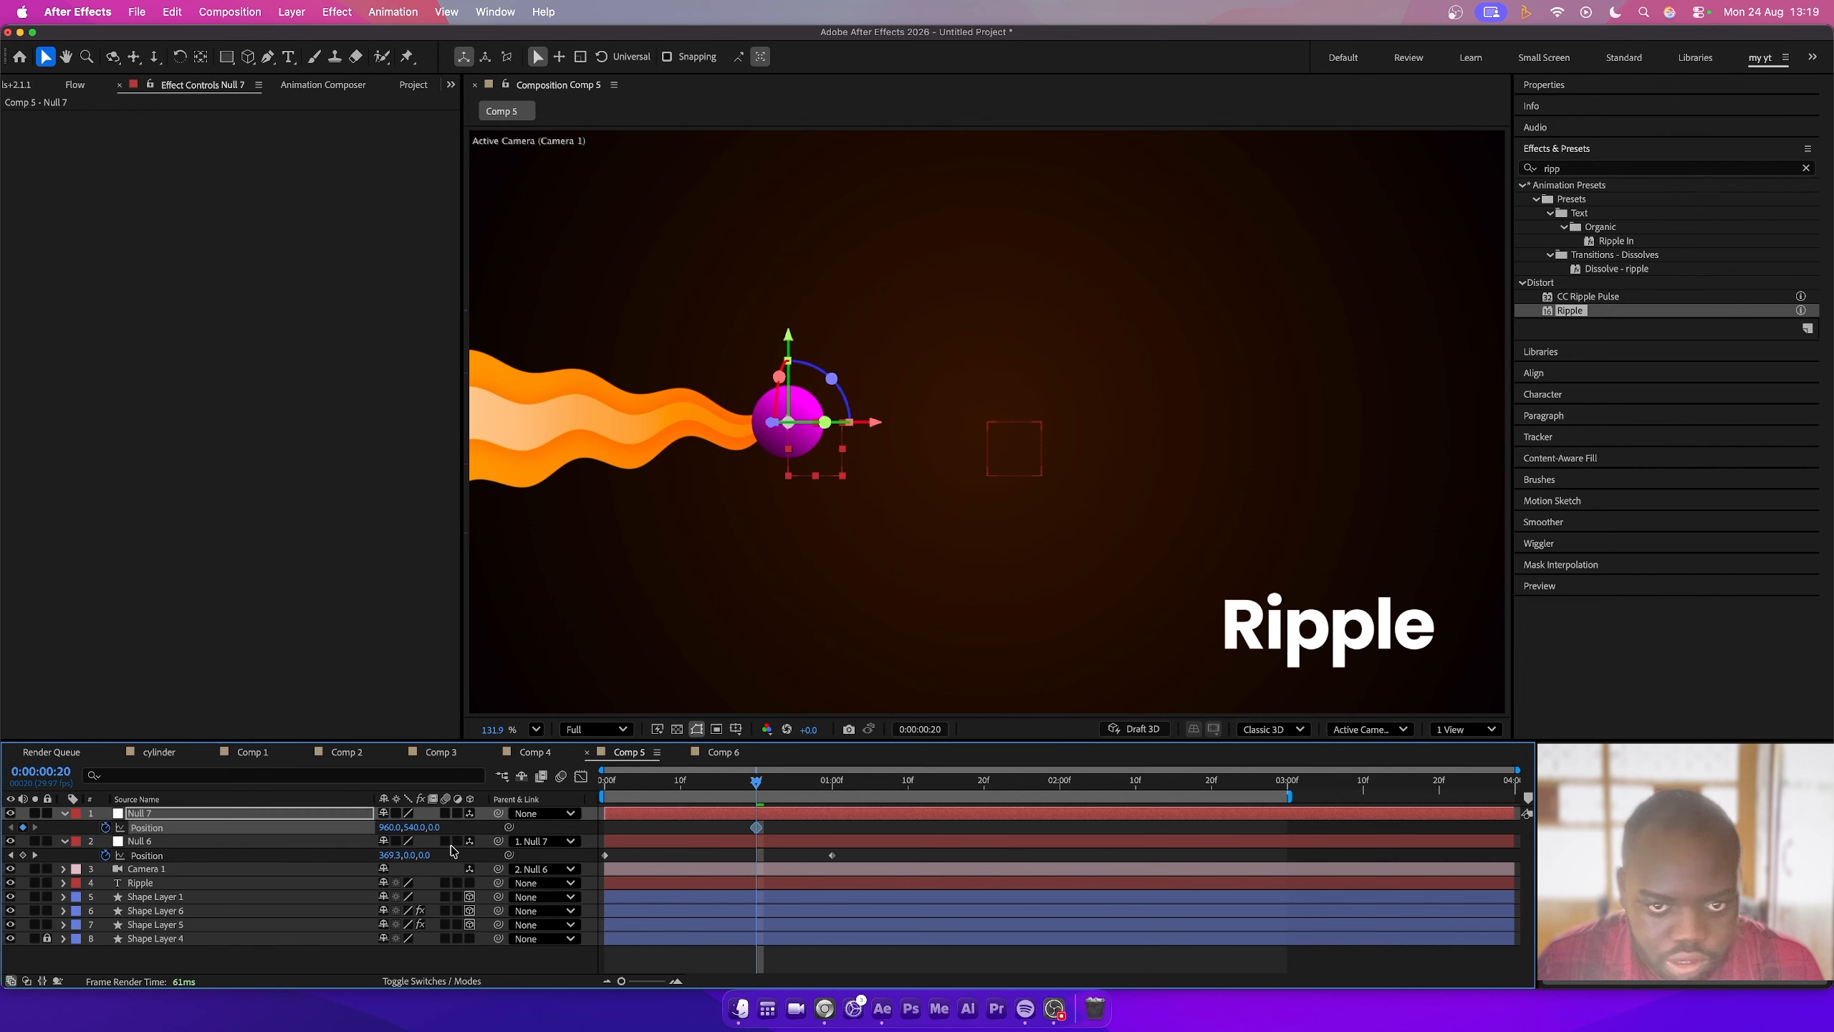
{"action": "left_click_drag", "start_coordinate": [758, 795], "coordinate": [1060, 797]}
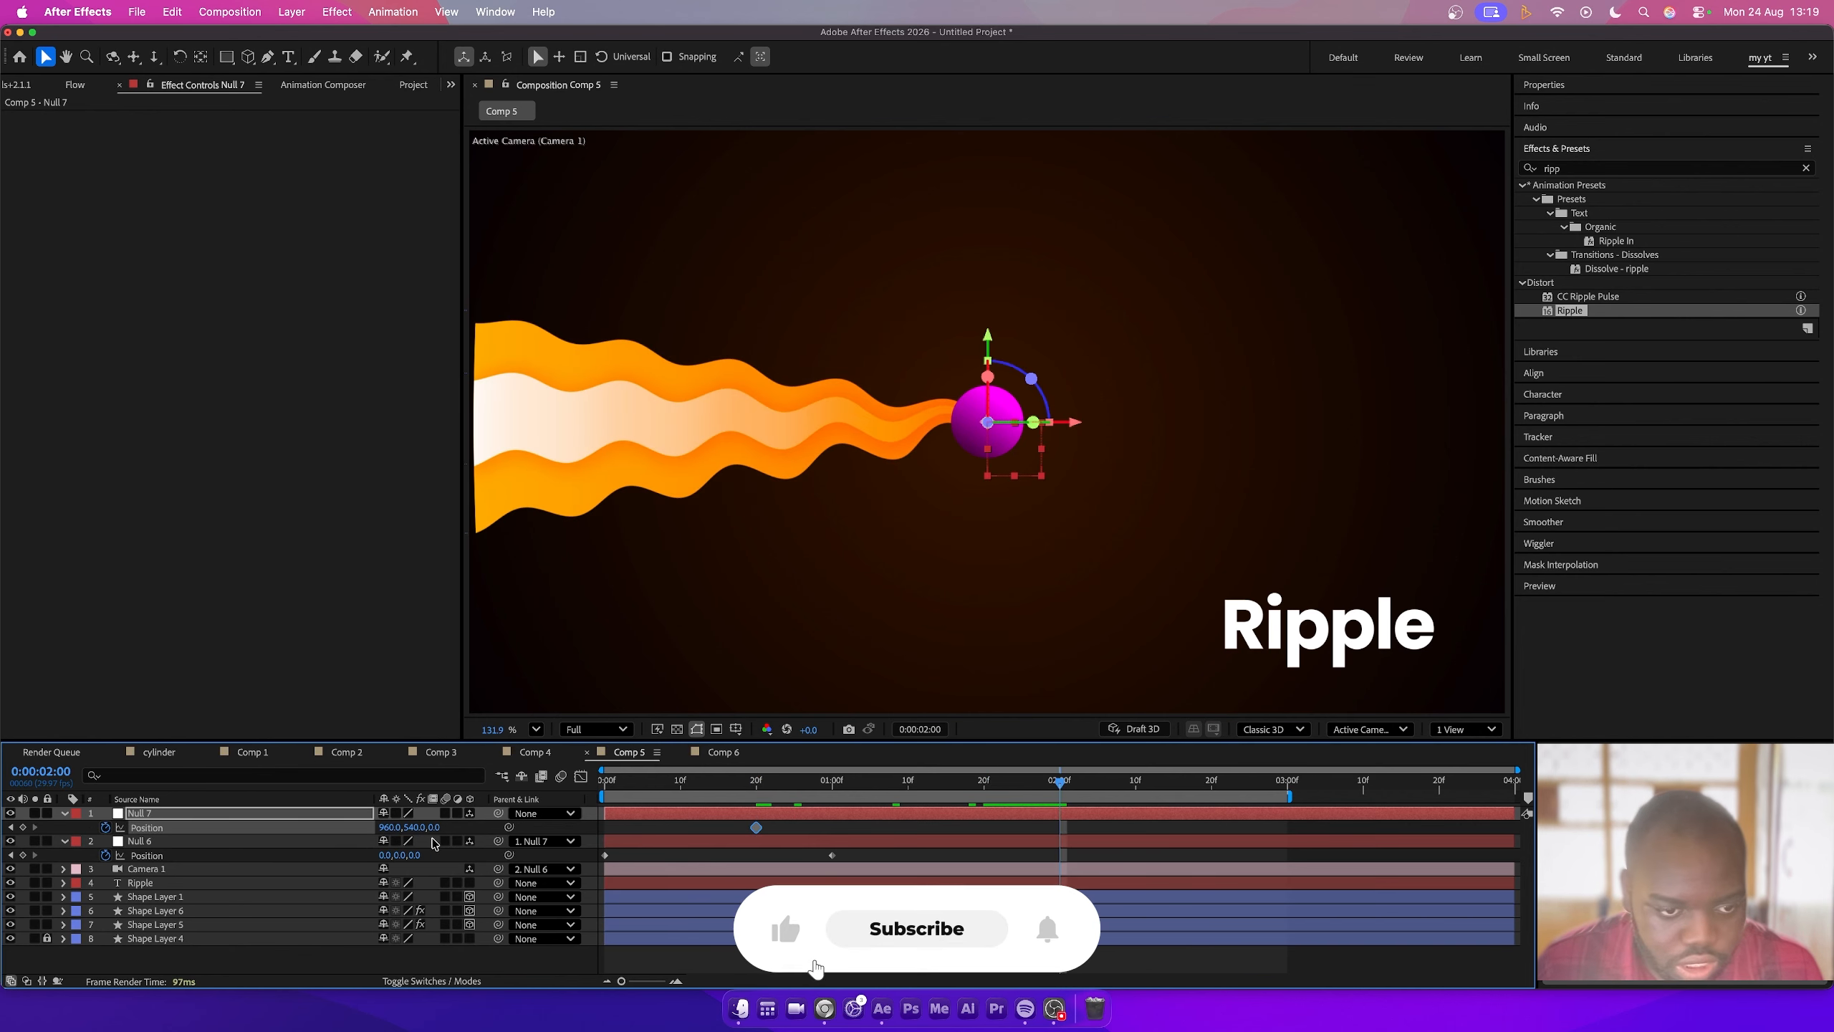
- Give Null 7 a Z position of 912 at 2 seconds with quintOut Flow easing and preview the animation from the start
{"action": "left_click_drag", "start_coordinate": [433, 827], "coordinate": [564, 811]}
{"action": "left_click", "coordinate": [76, 85]}
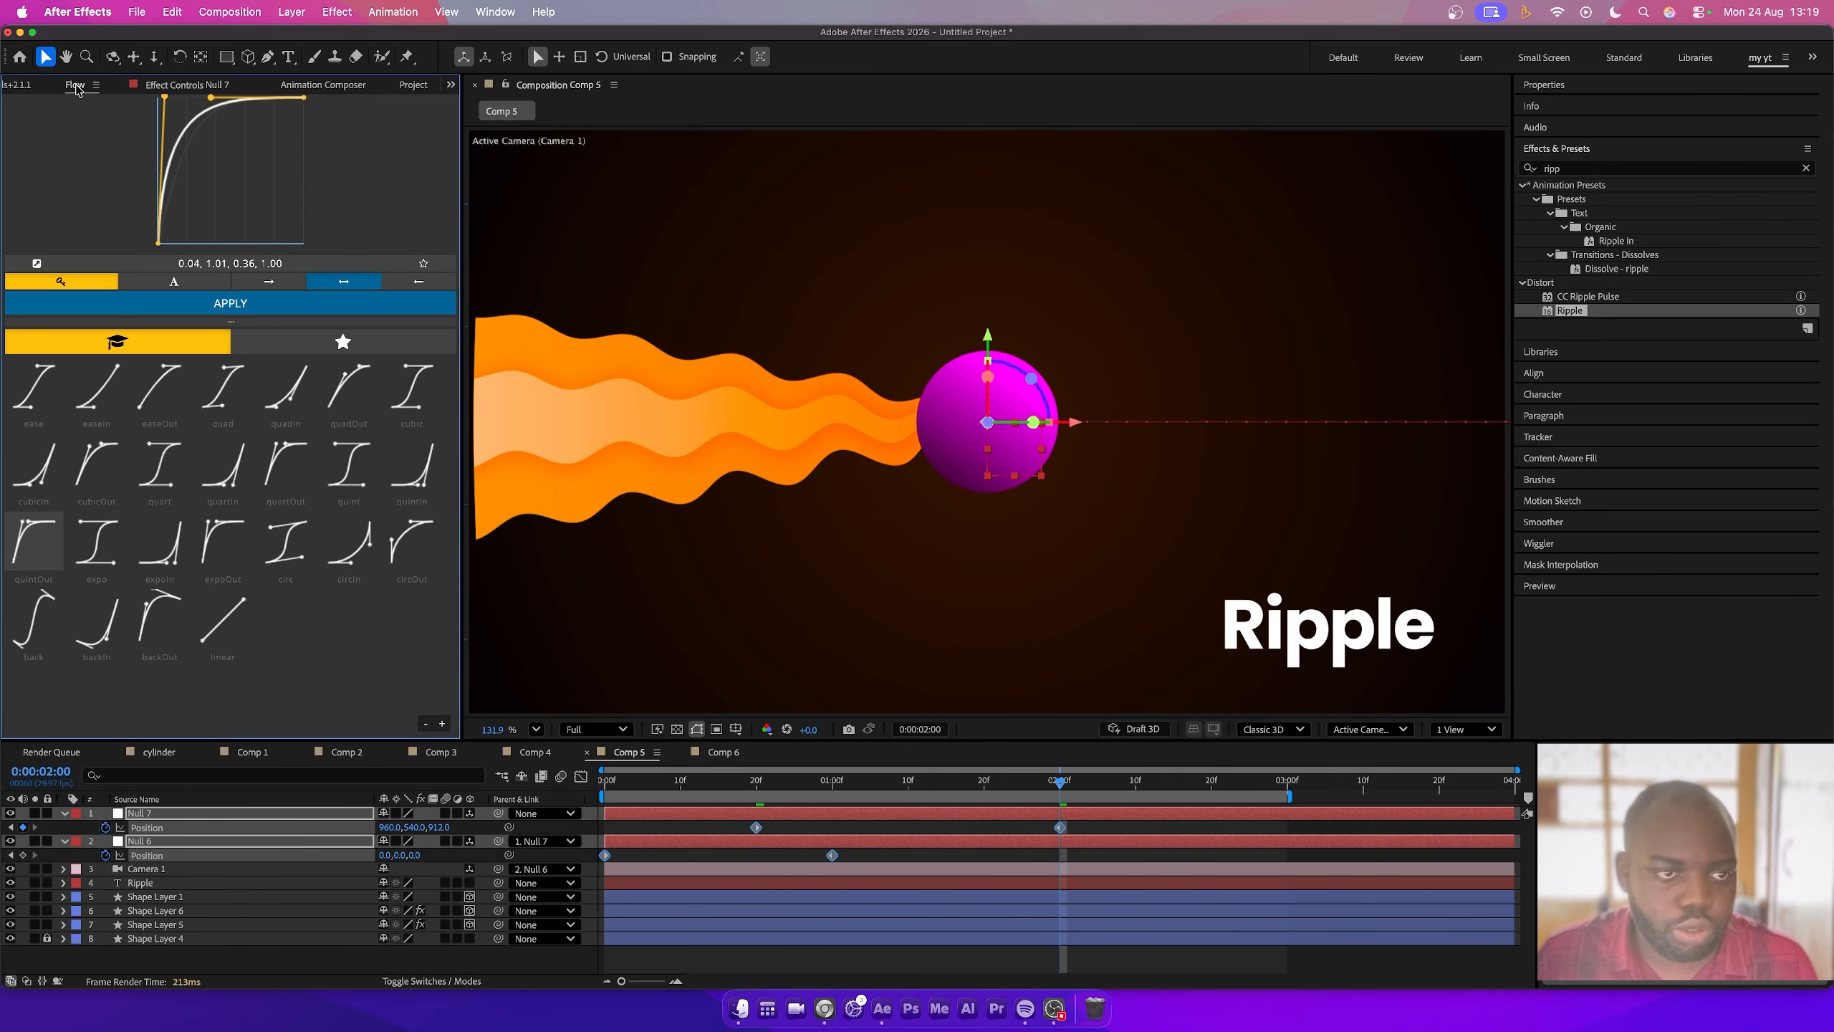
{"action": "left_click", "coordinate": [33, 540]}
{"action": "key", "text": "Home"}
{"action": "key", "text": "space"}
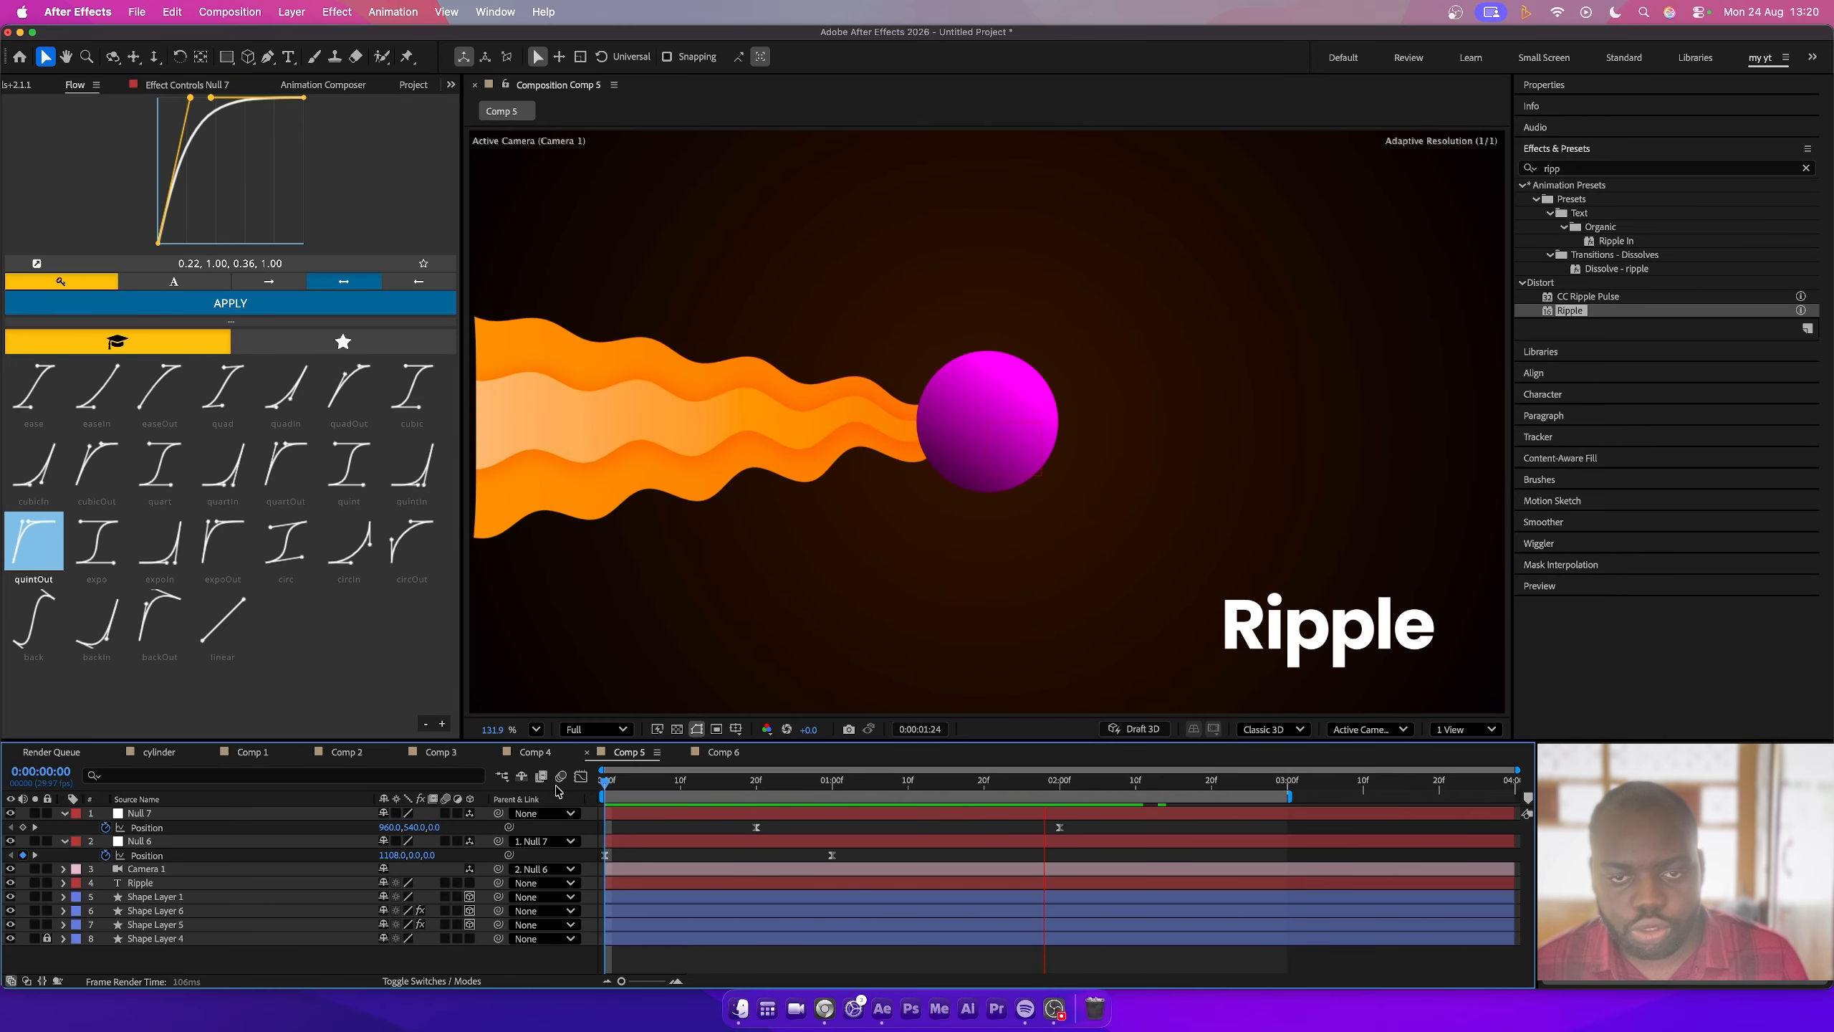
- At 1 second 24 frames, add a new null object and set a position keyframe on it
{"action": "right_click", "coordinate": [65, 751]}
{"action": "mouse_move", "coordinate": [130, 758]}
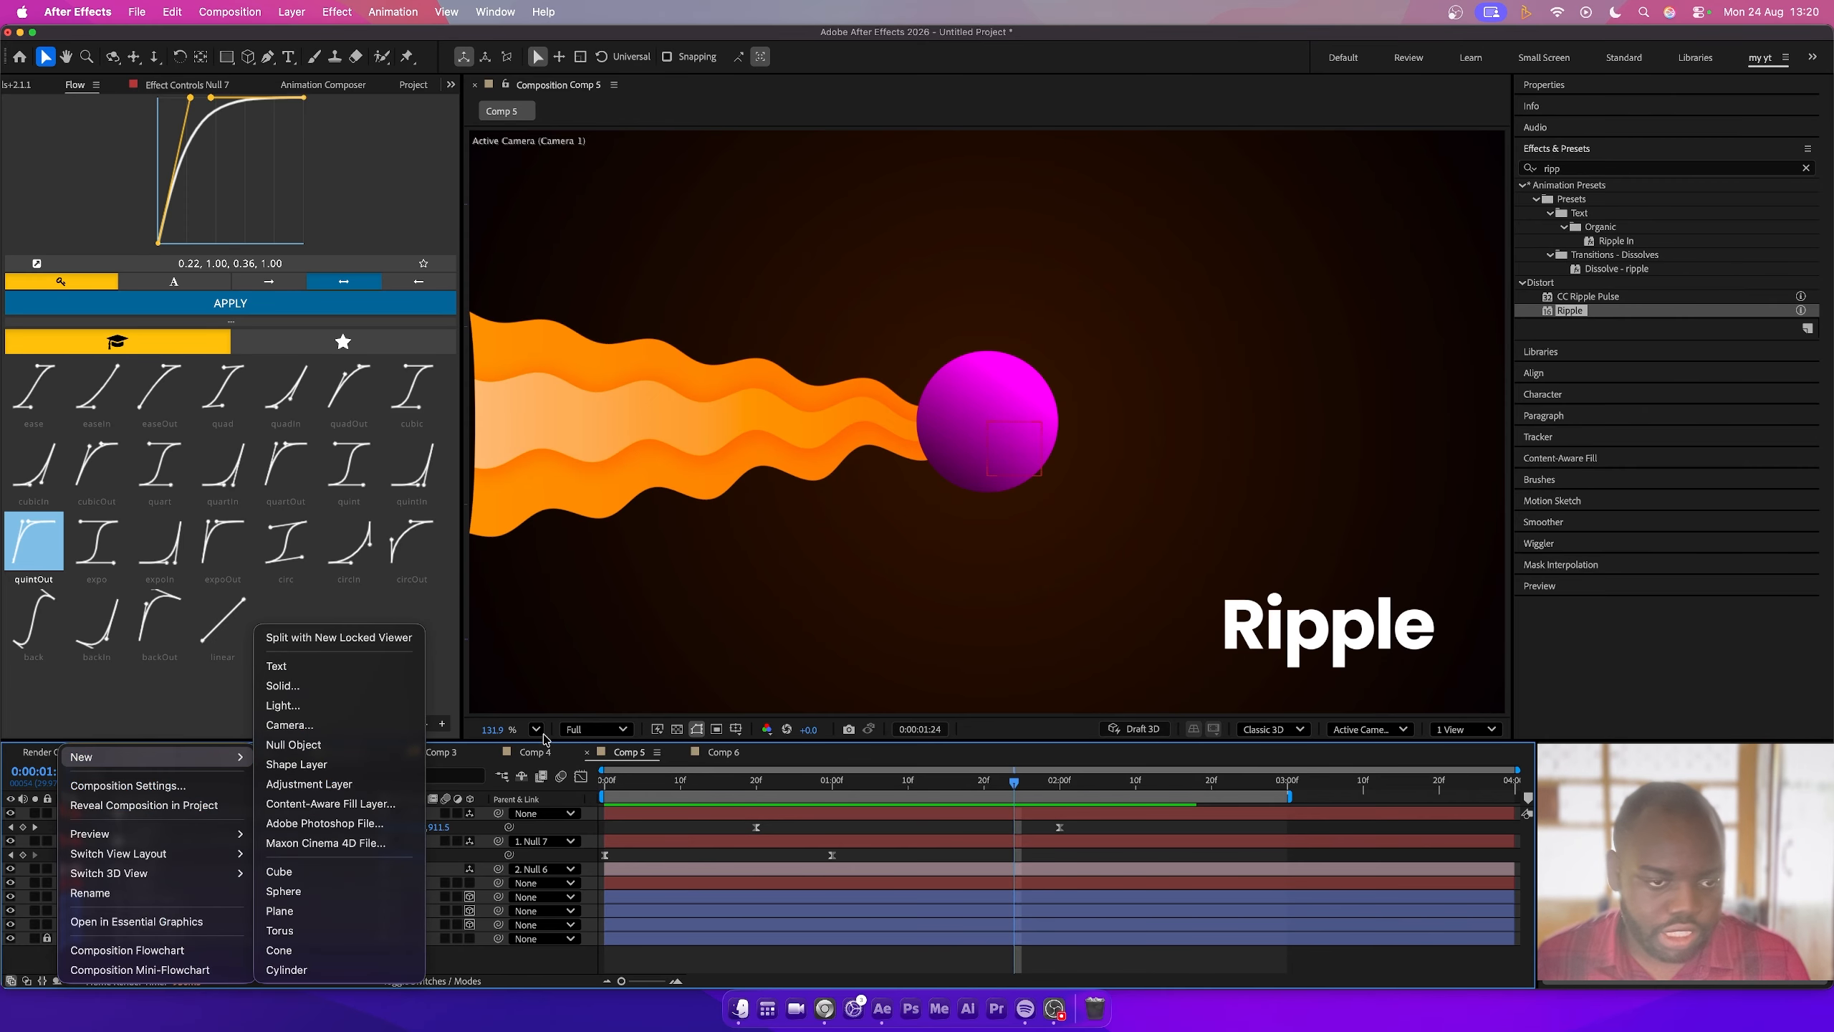
{"action": "left_click", "coordinate": [318, 760]}
{"action": "key", "text": "alt+shift+p"}
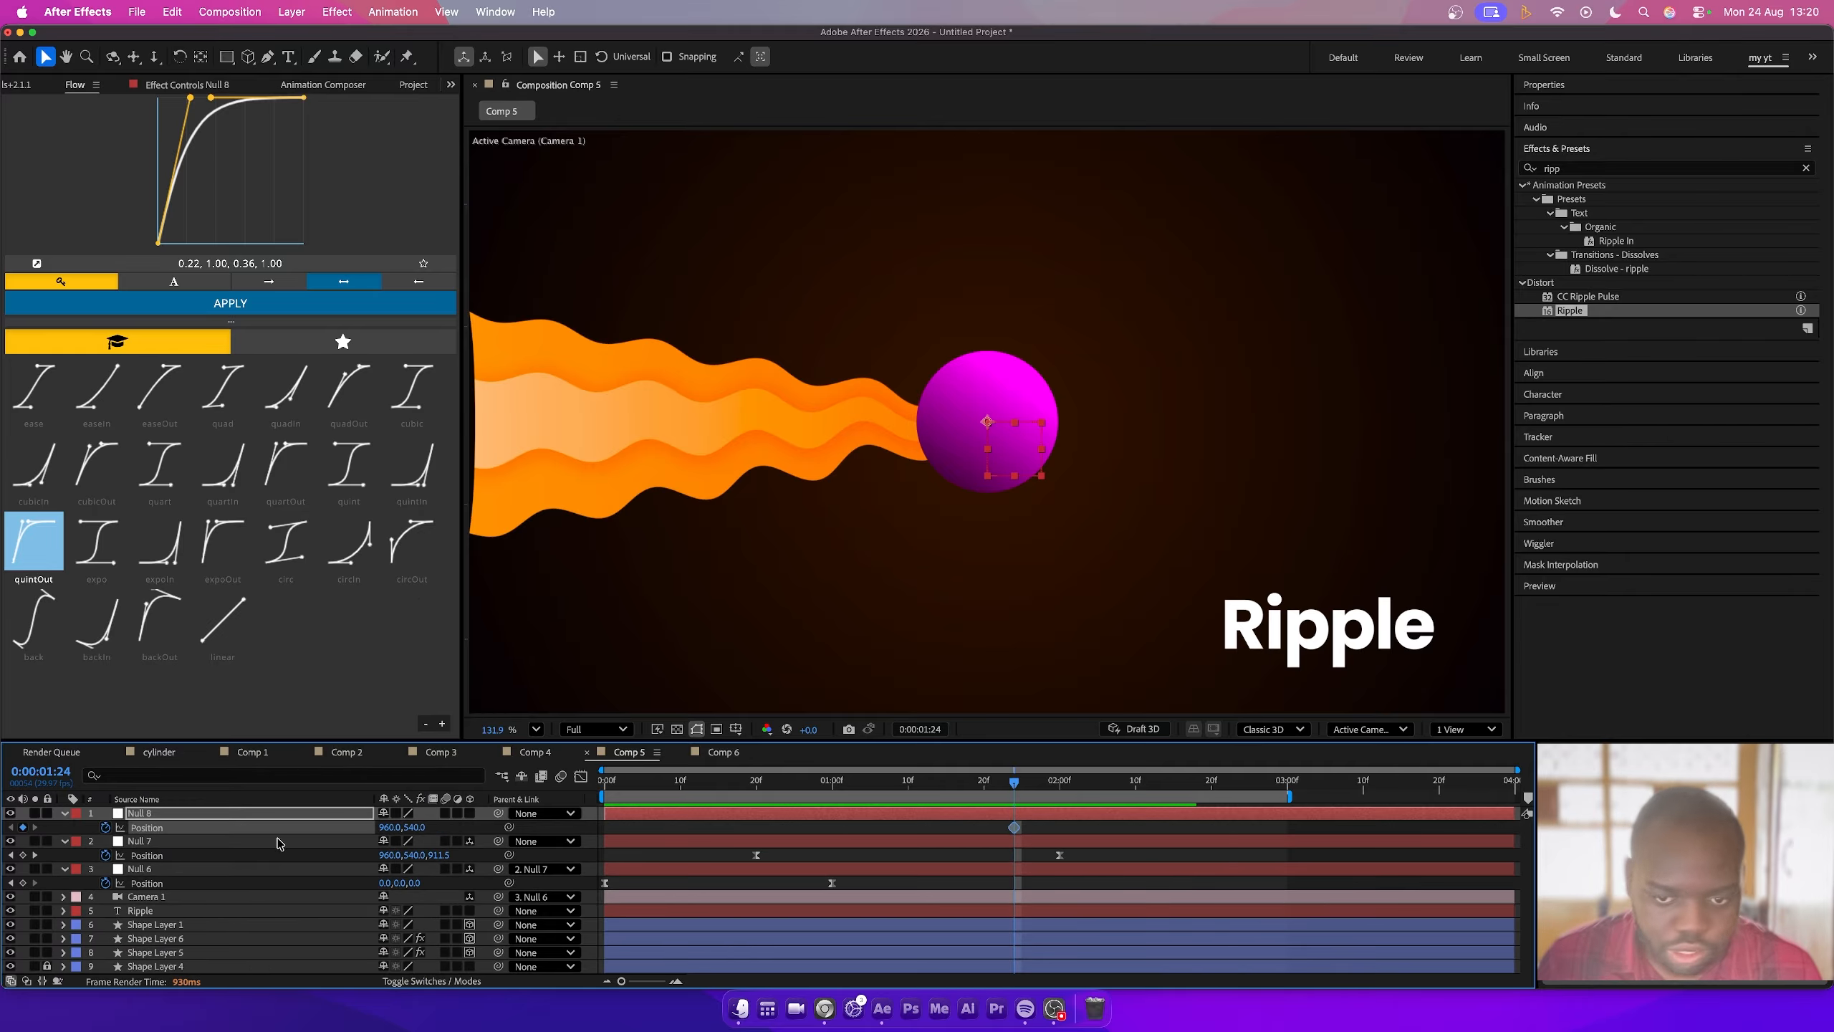
- Parent Null 7 to Null 8 and shift Null 8's X position at 2 seconds 19 frames
{"action": "left_click", "coordinate": [1205, 784]}
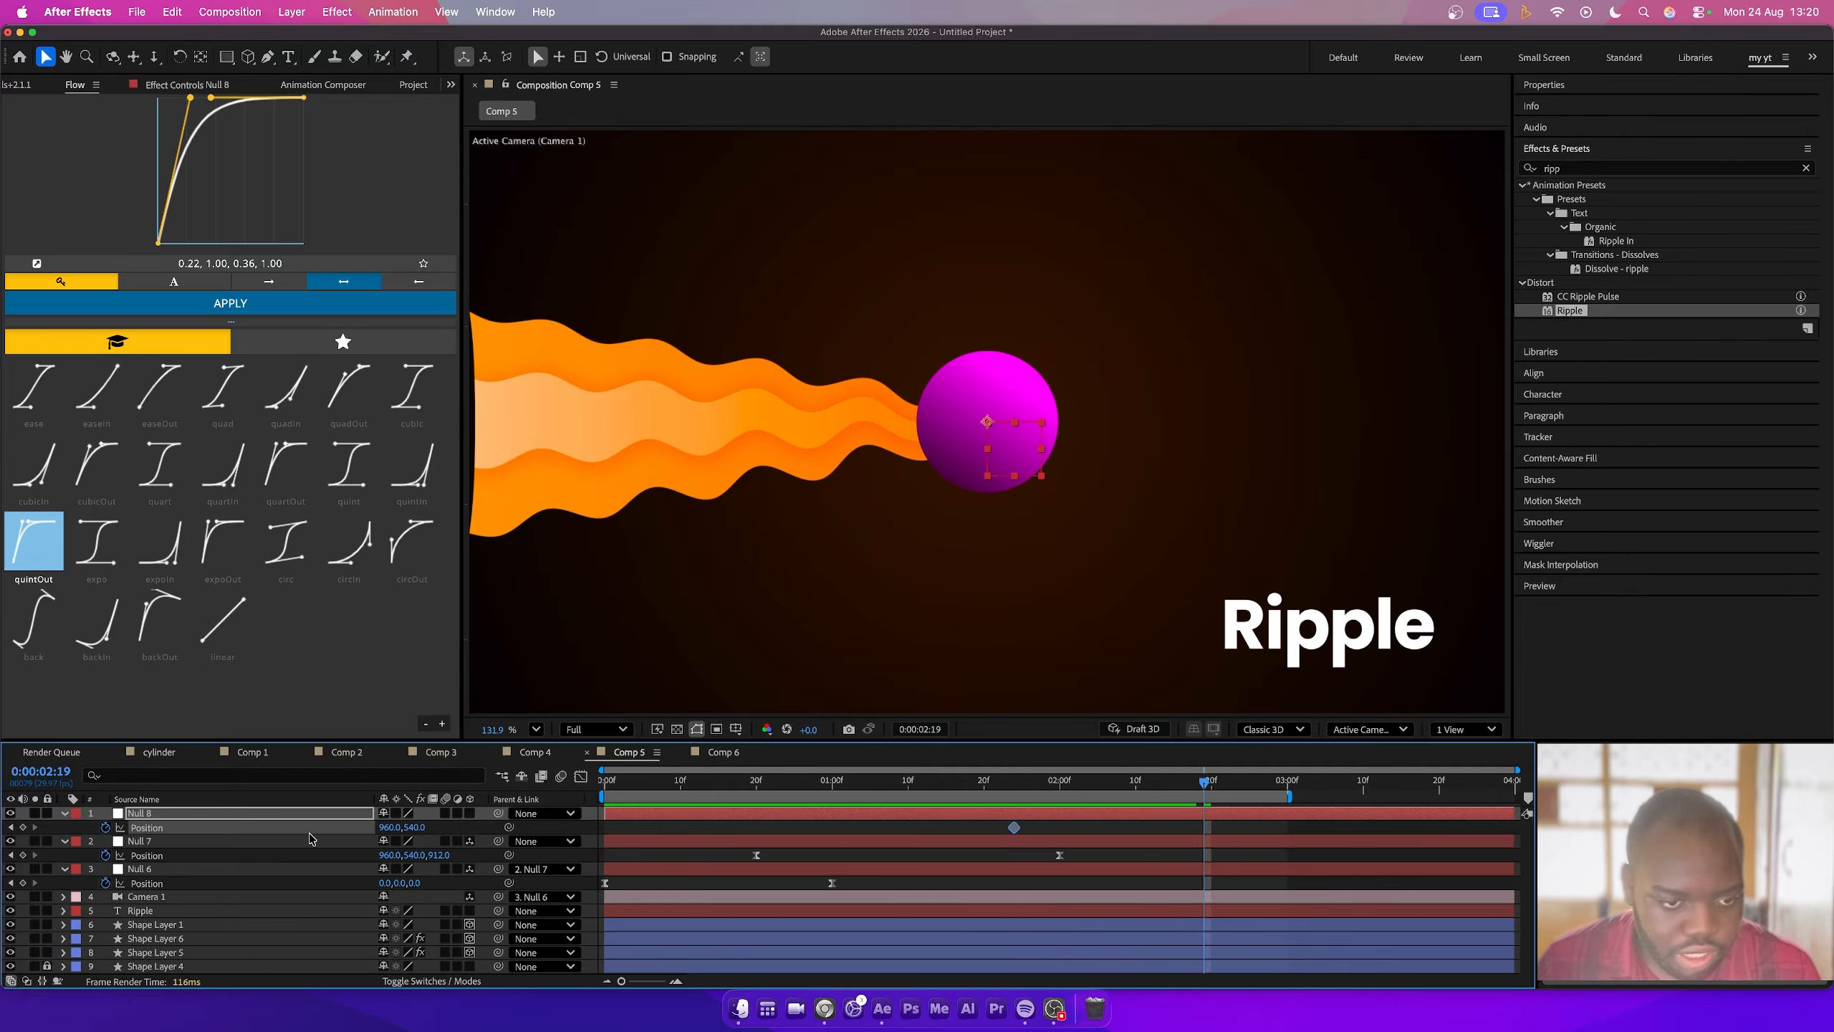
{"action": "left_click_drag", "start_coordinate": [498, 841], "coordinate": [217, 813]}
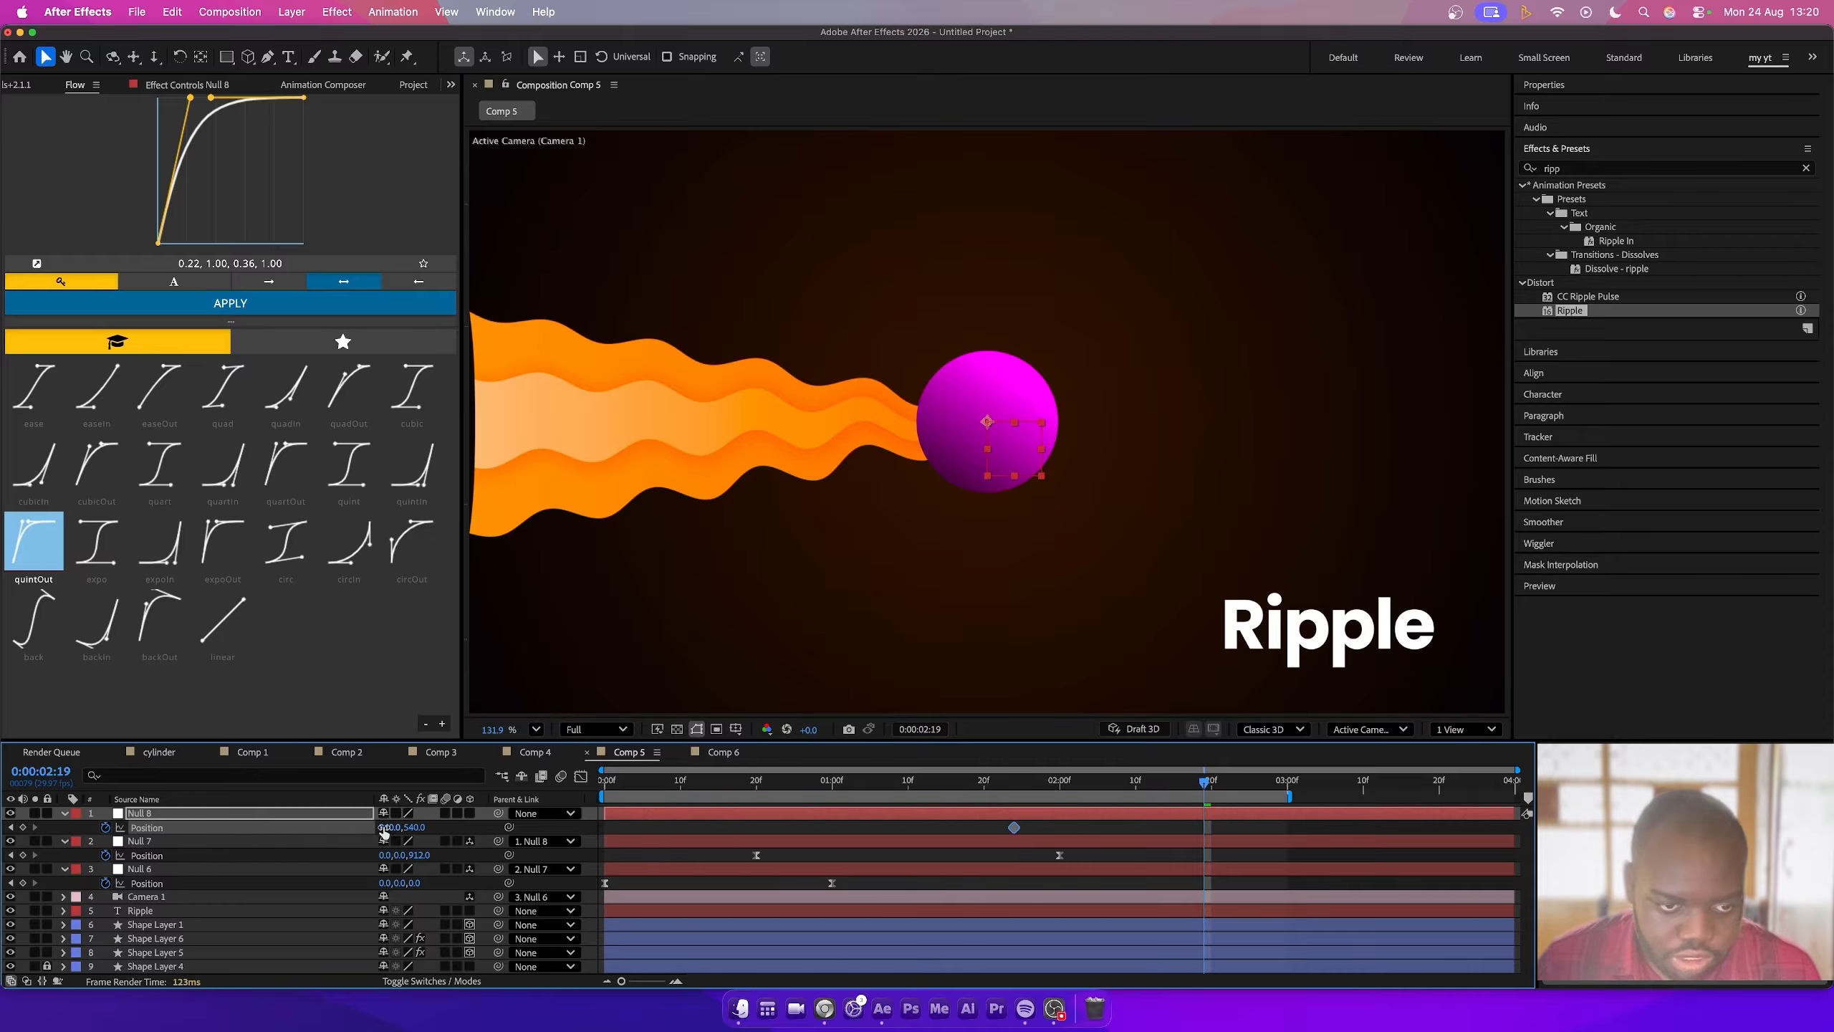
{"action": "left_click_drag", "start_coordinate": [385, 831], "coordinate": [458, 834]}
- Add another null object and parent Null 8 to the new Null 9
{"action": "right_click", "coordinate": [65, 767]}
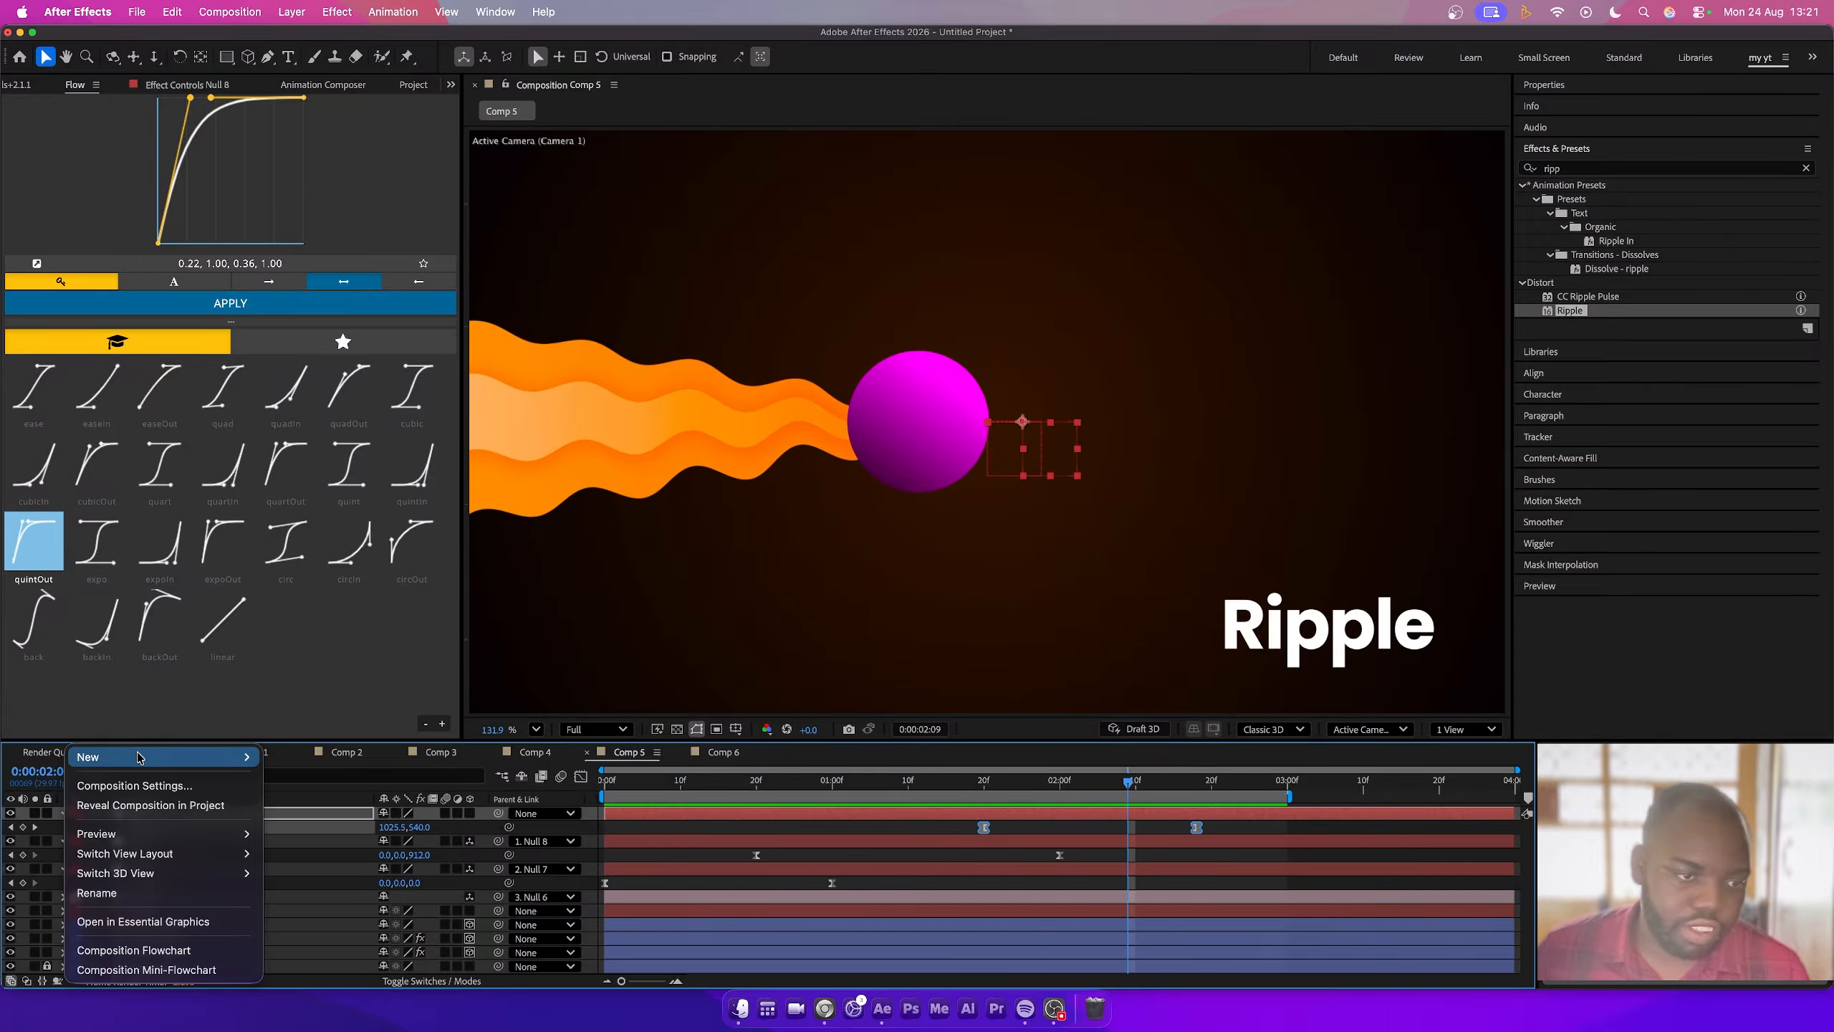
{"action": "mouse_move", "coordinate": [204, 758]}
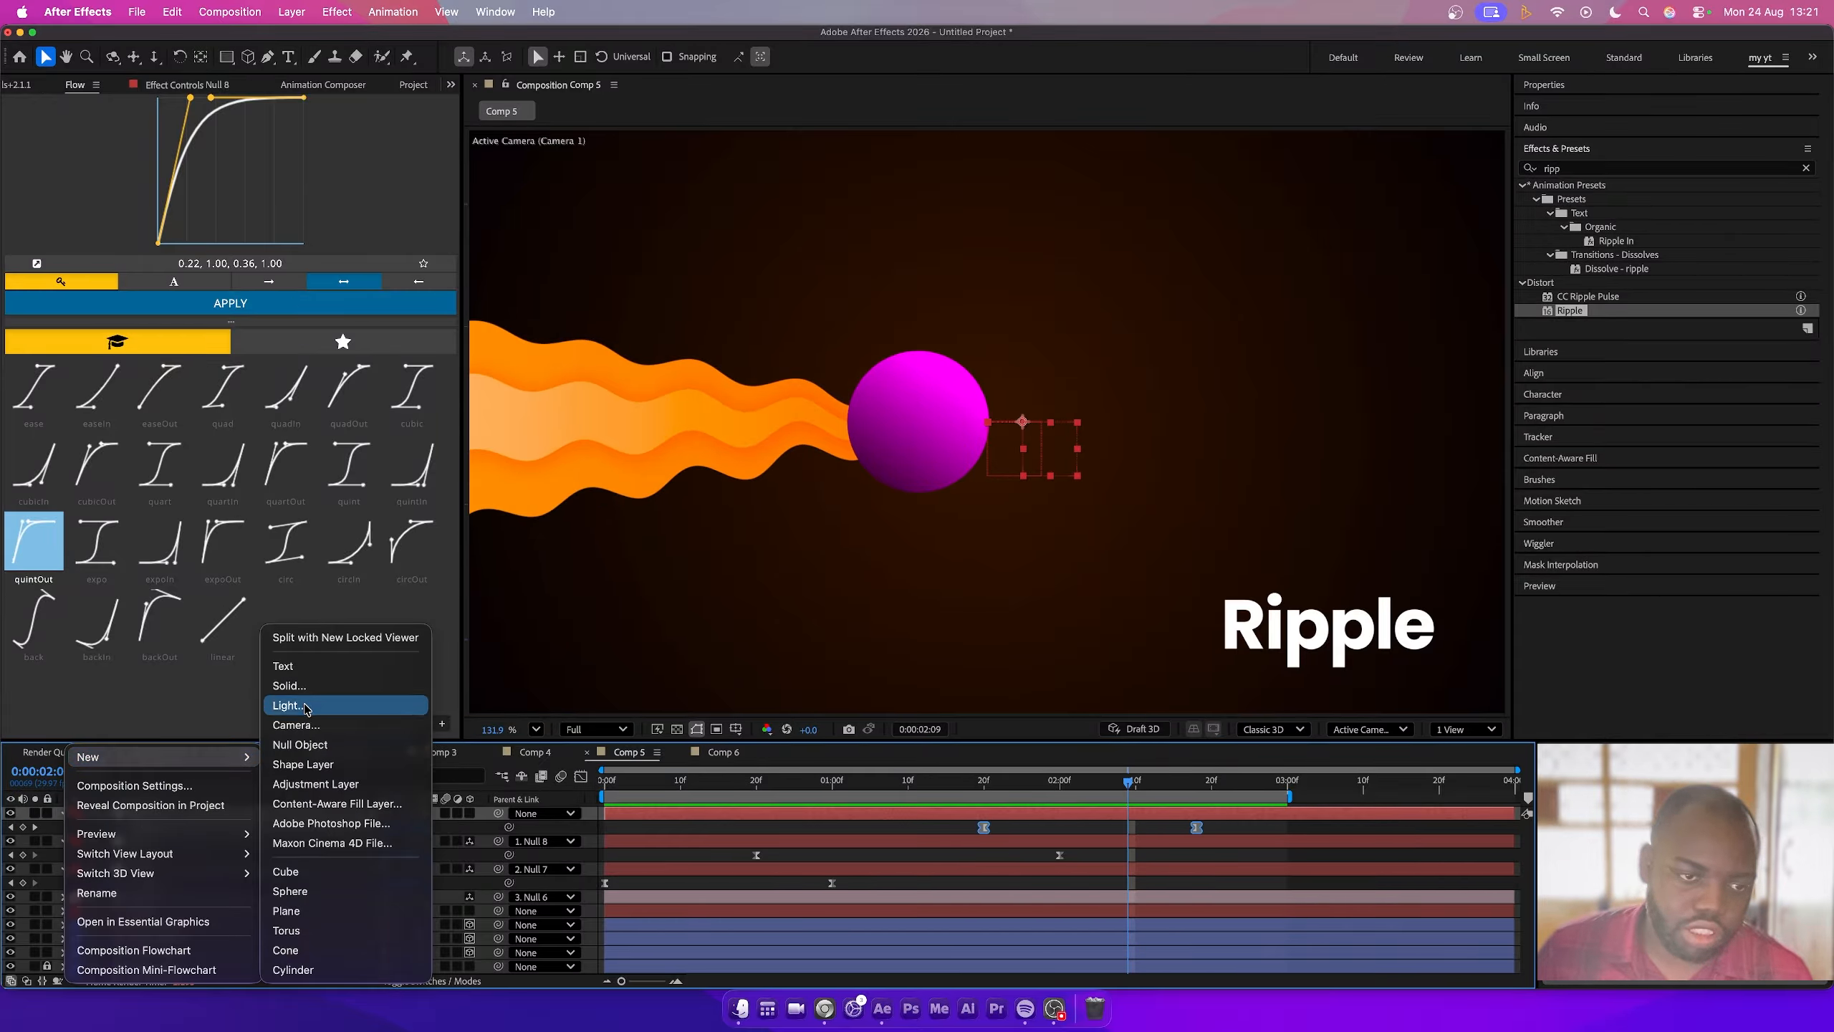
{"action": "left_click", "coordinate": [300, 744]}
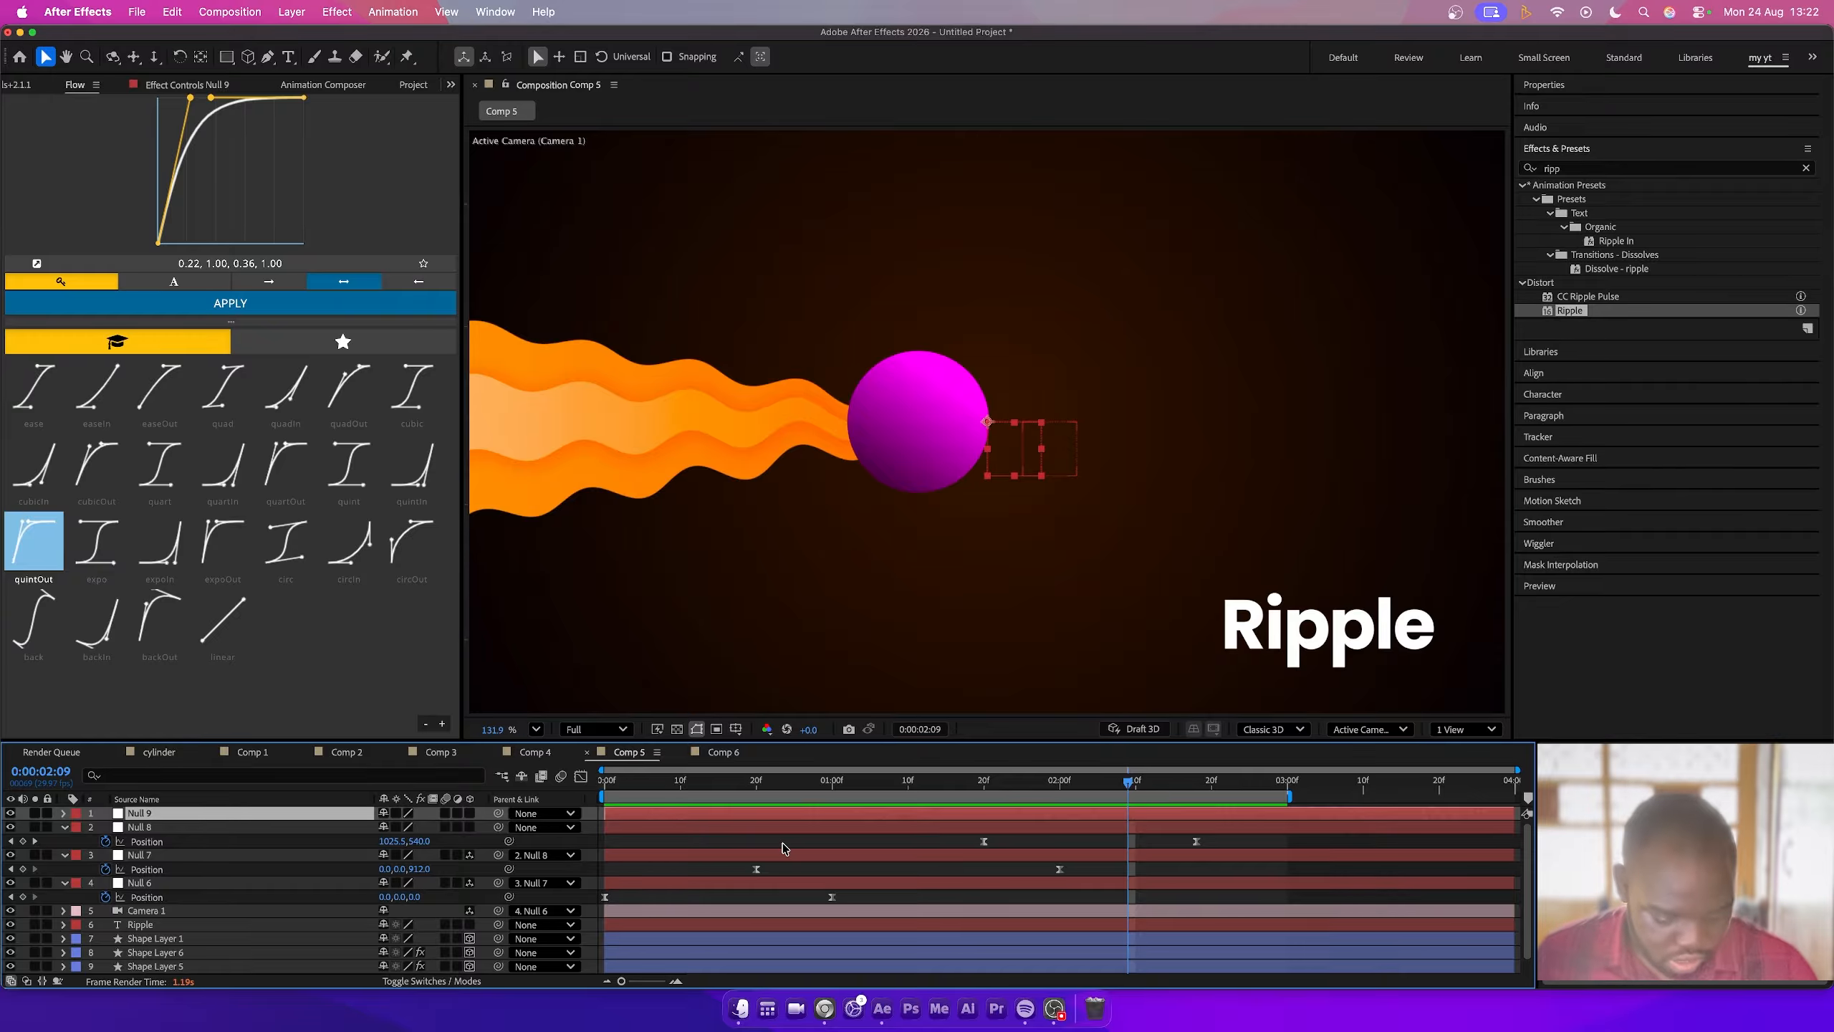
{"action": "key", "text": "p"}
{"action": "left_click_drag", "start_coordinate": [469, 813], "coordinate": [144, 814]}
{"action": "left_click", "coordinate": [195, 899]}
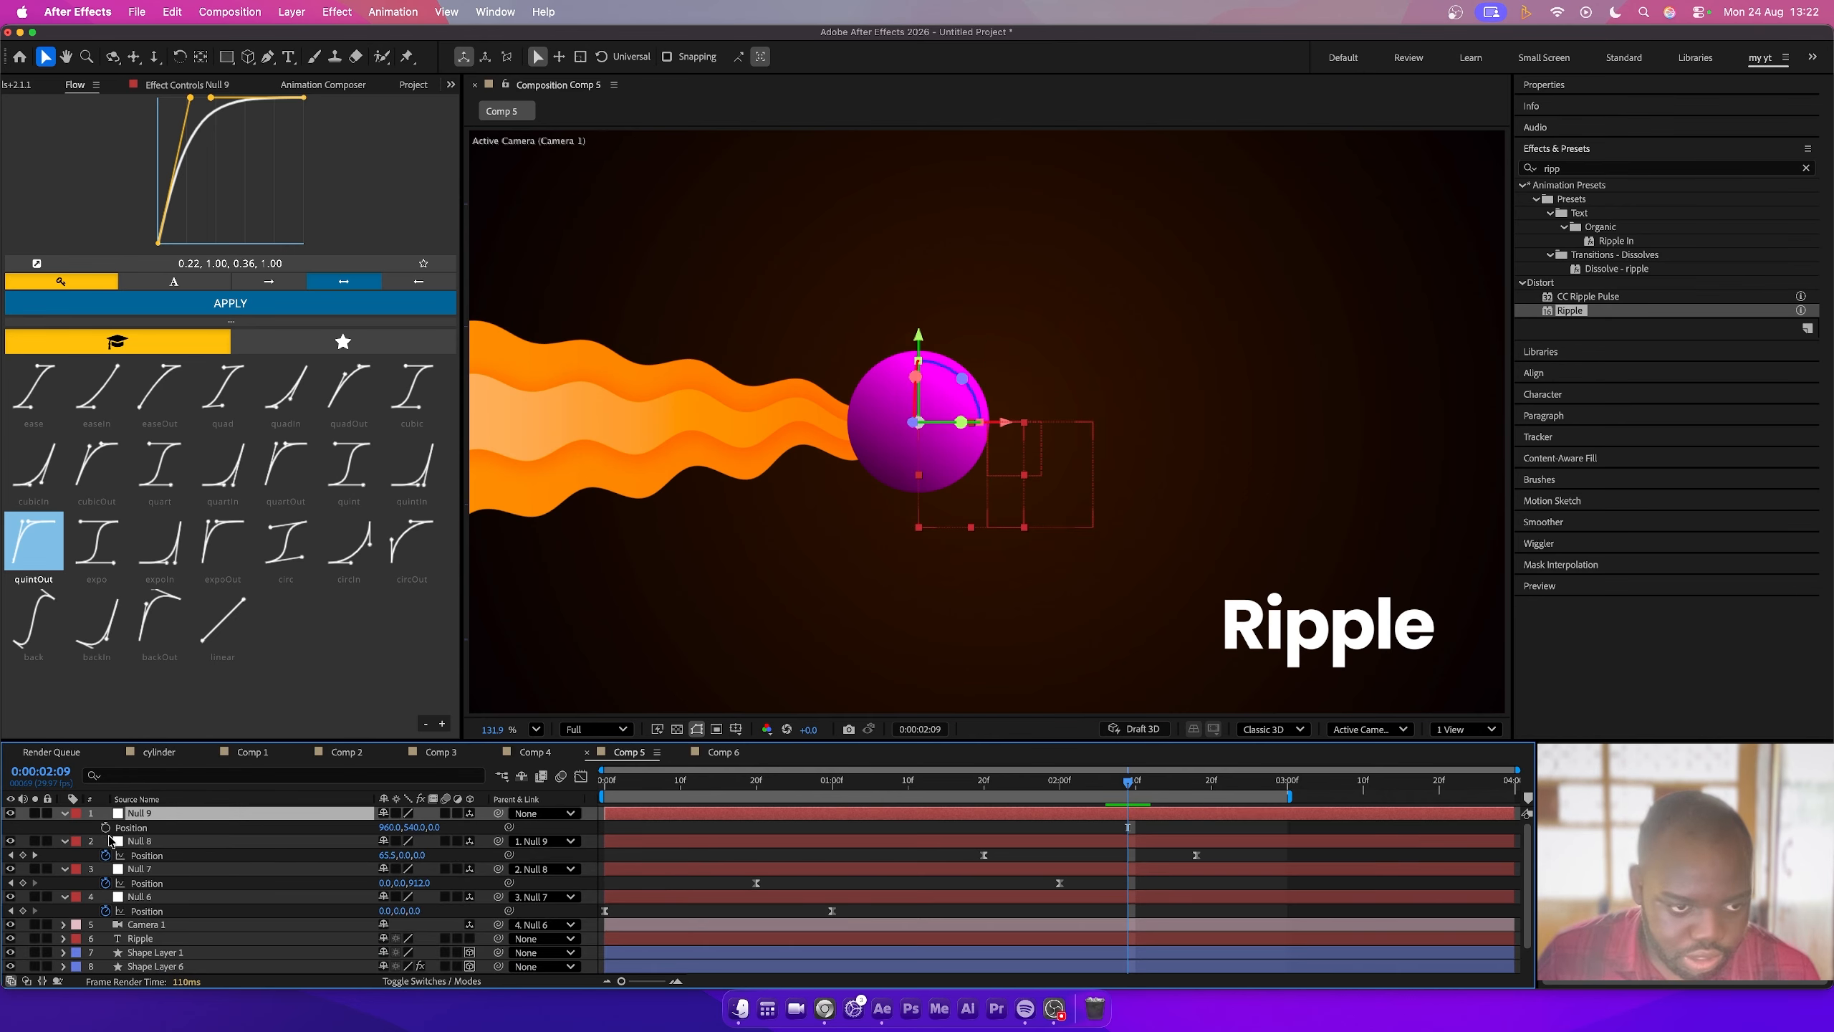
- Keyframe Null 9's position at 2 seconds 9 frames and shift its X position at 2 seconds 27 frames
{"action": "left_click", "coordinate": [105, 828]}
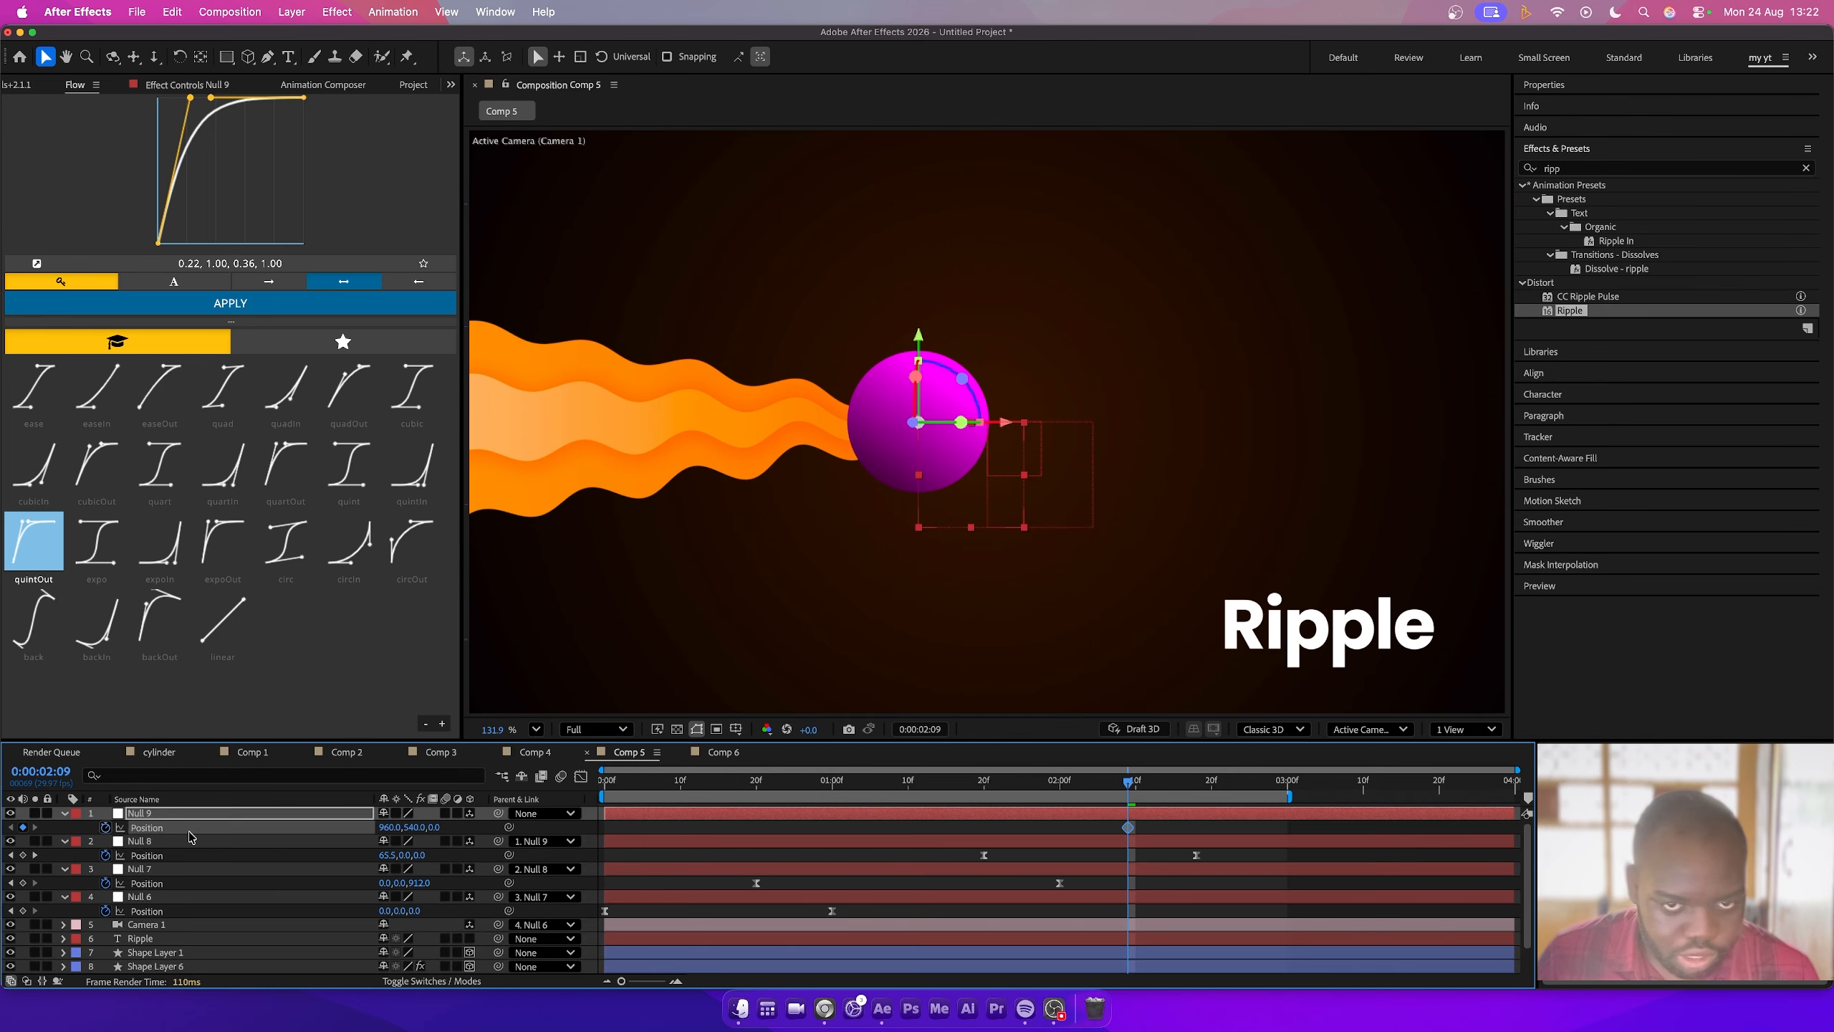
{"action": "mouse_move", "coordinate": [1264, 785]}
{"action": "left_mouse_down"}
{"action": "mouse_move", "coordinate": [1281, 787]}
{"action": "mouse_move", "coordinate": [1266, 787]}
{"action": "left_mouse_up"}
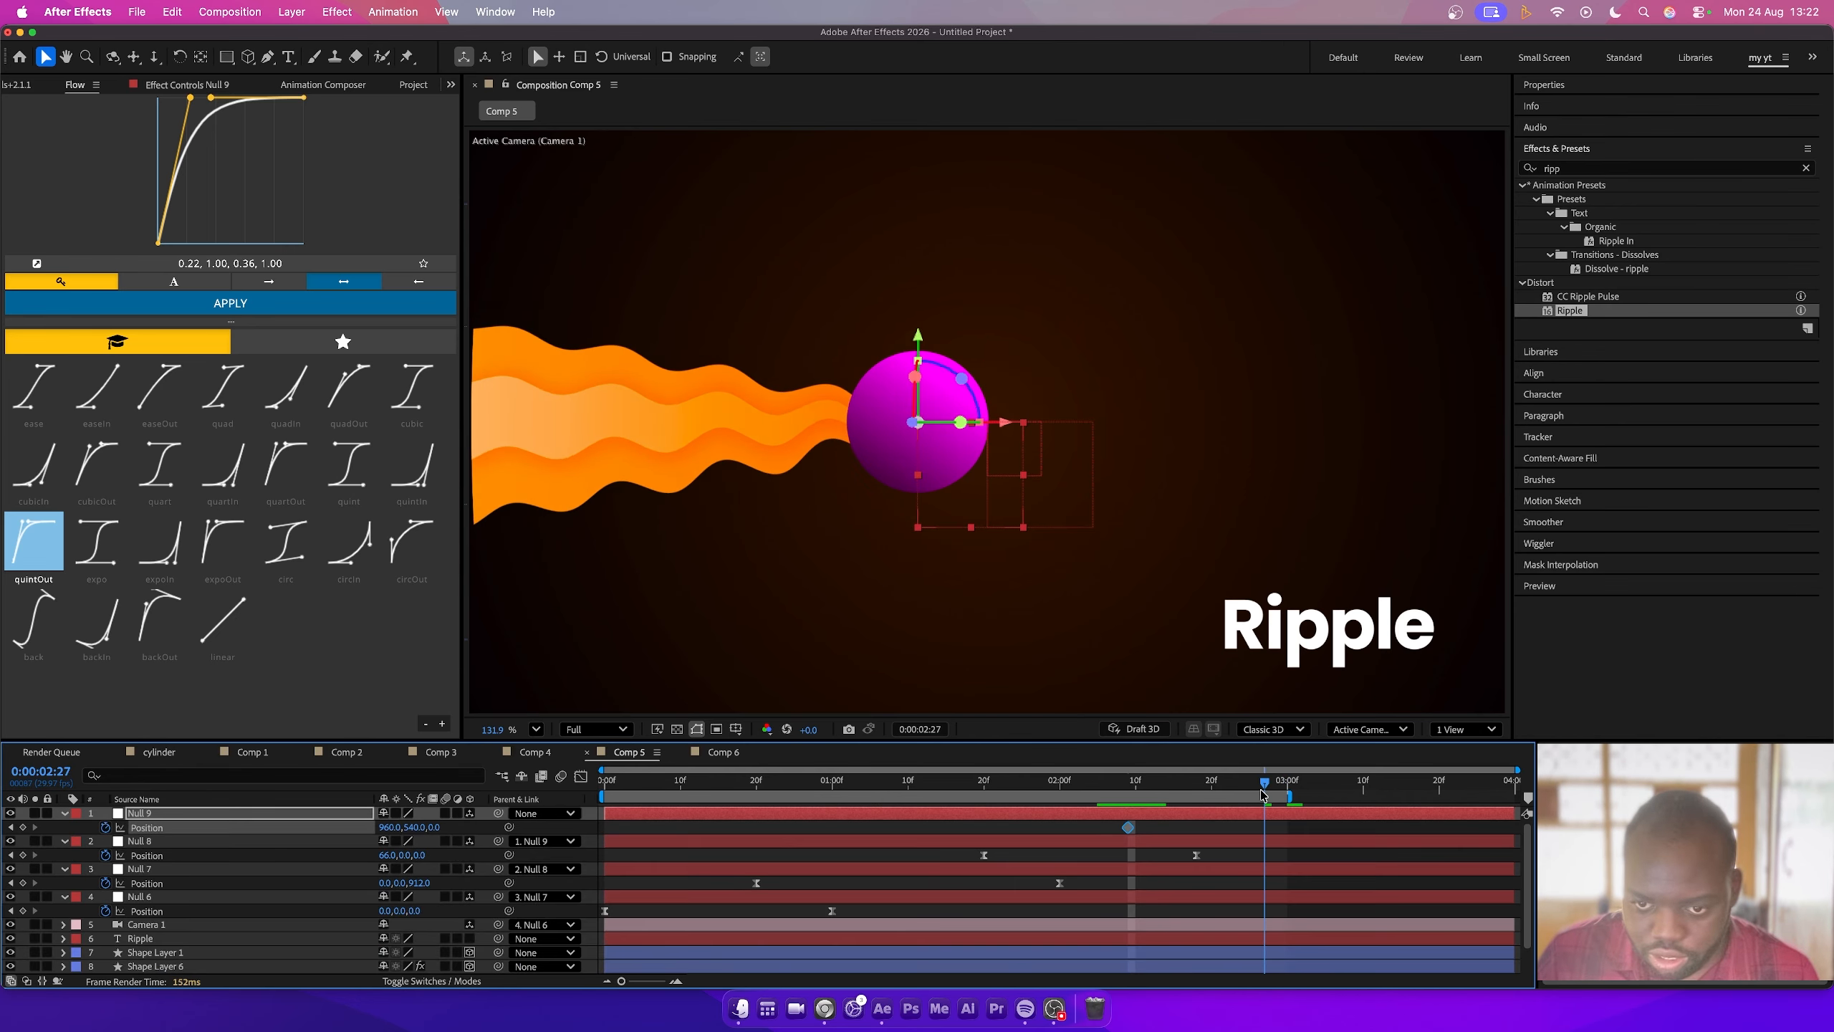
{"action": "left_click_drag", "start_coordinate": [389, 829], "coordinate": [615, 830]}
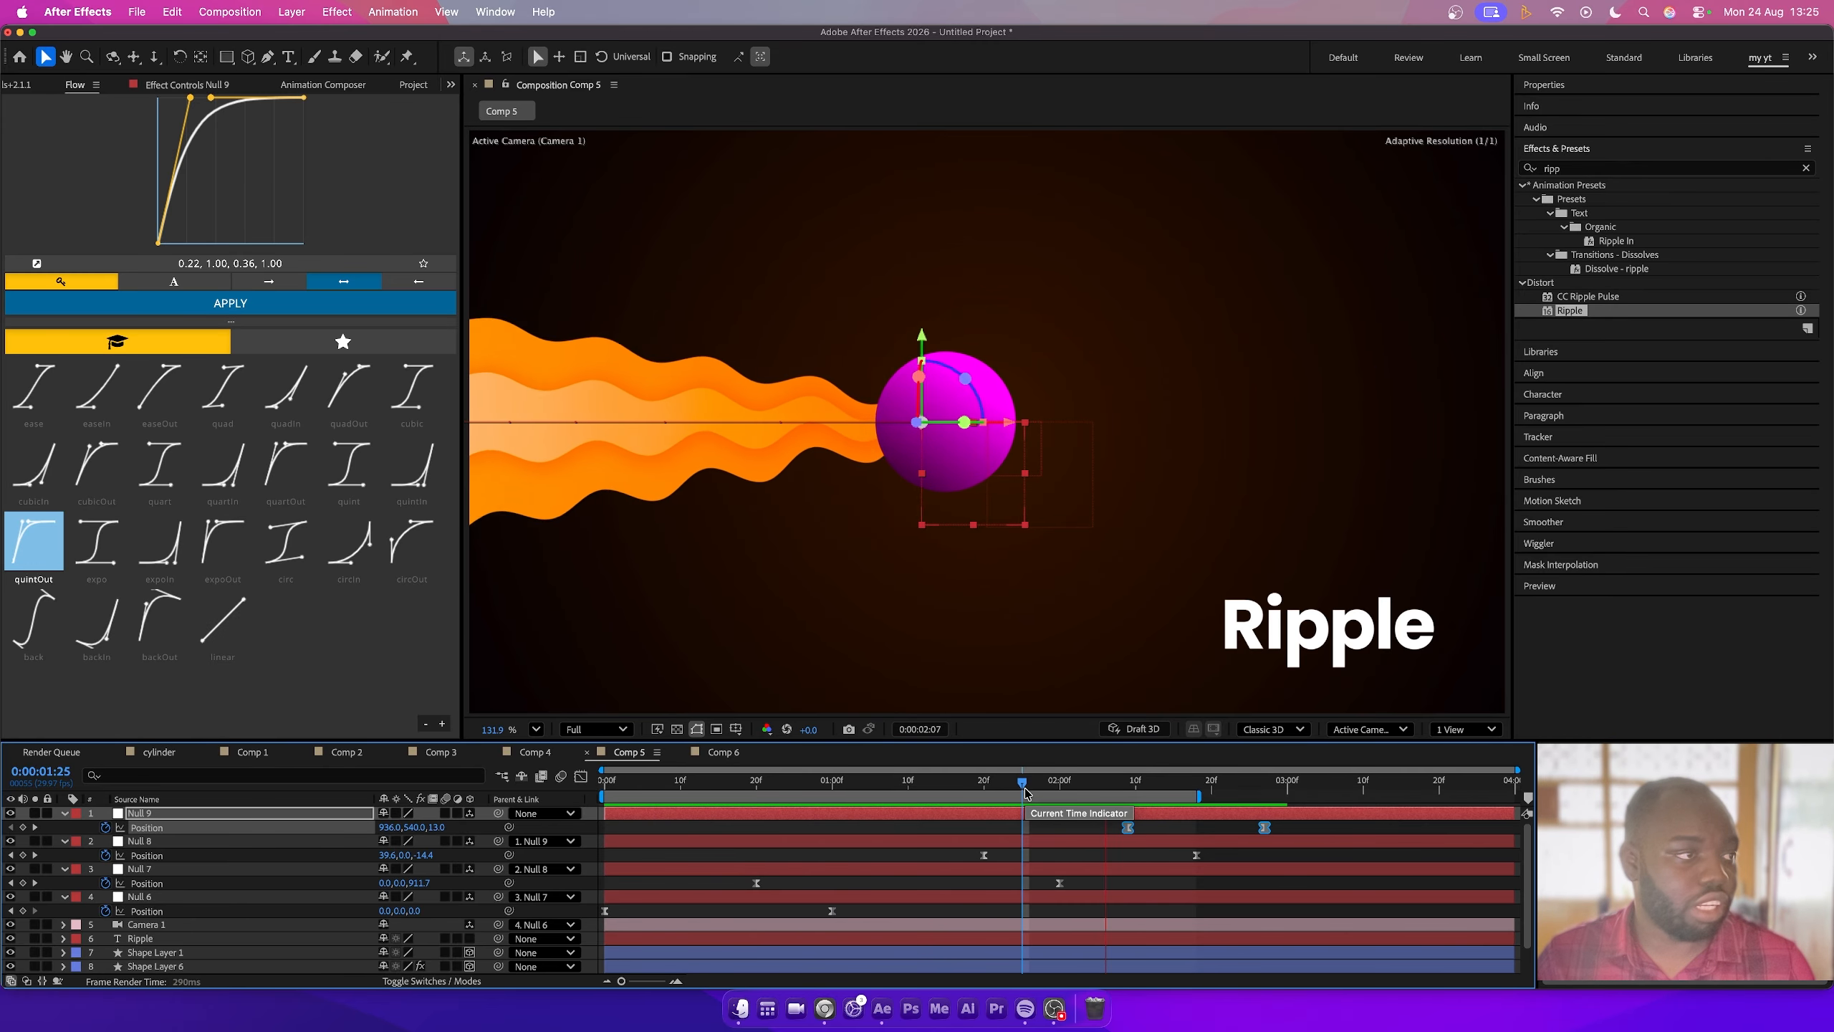
- In Comp 6, add an adjustment layer, apply the CC Drizzle effect to it and preview
{"action": "right_click", "coordinate": [153, 903]}
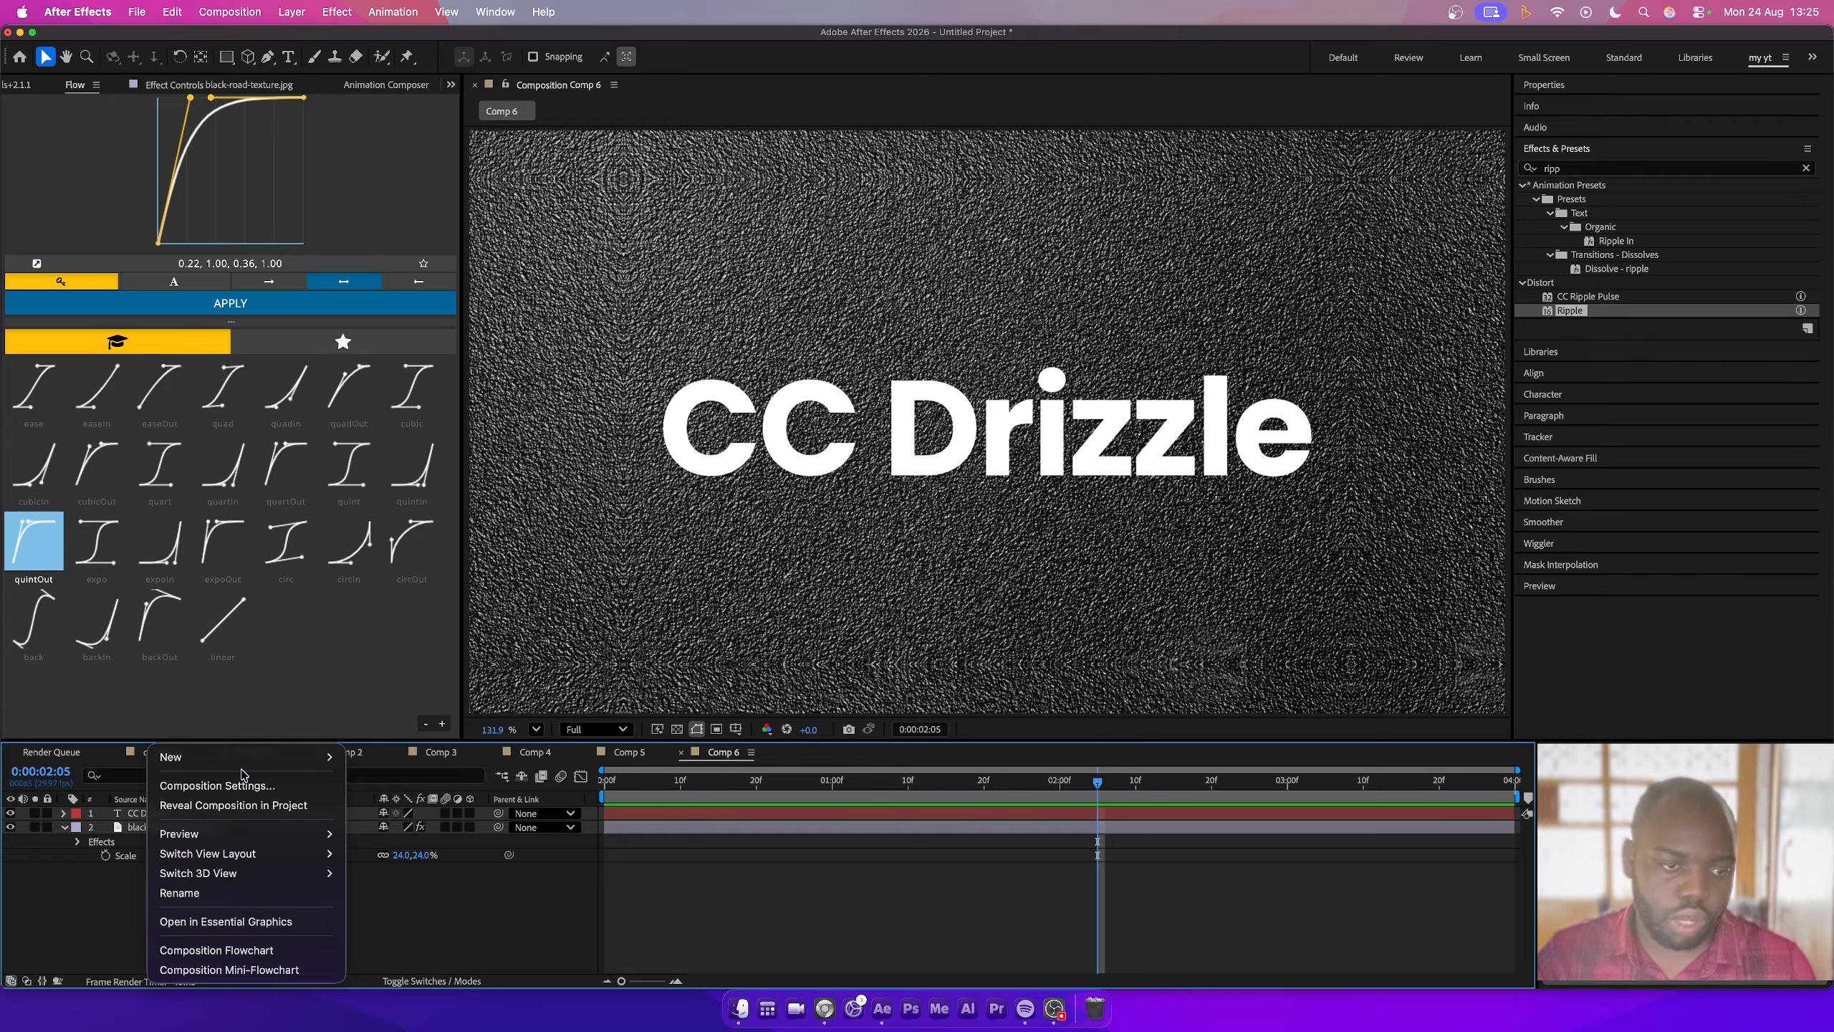
{"action": "mouse_move", "coordinate": [246, 756]}
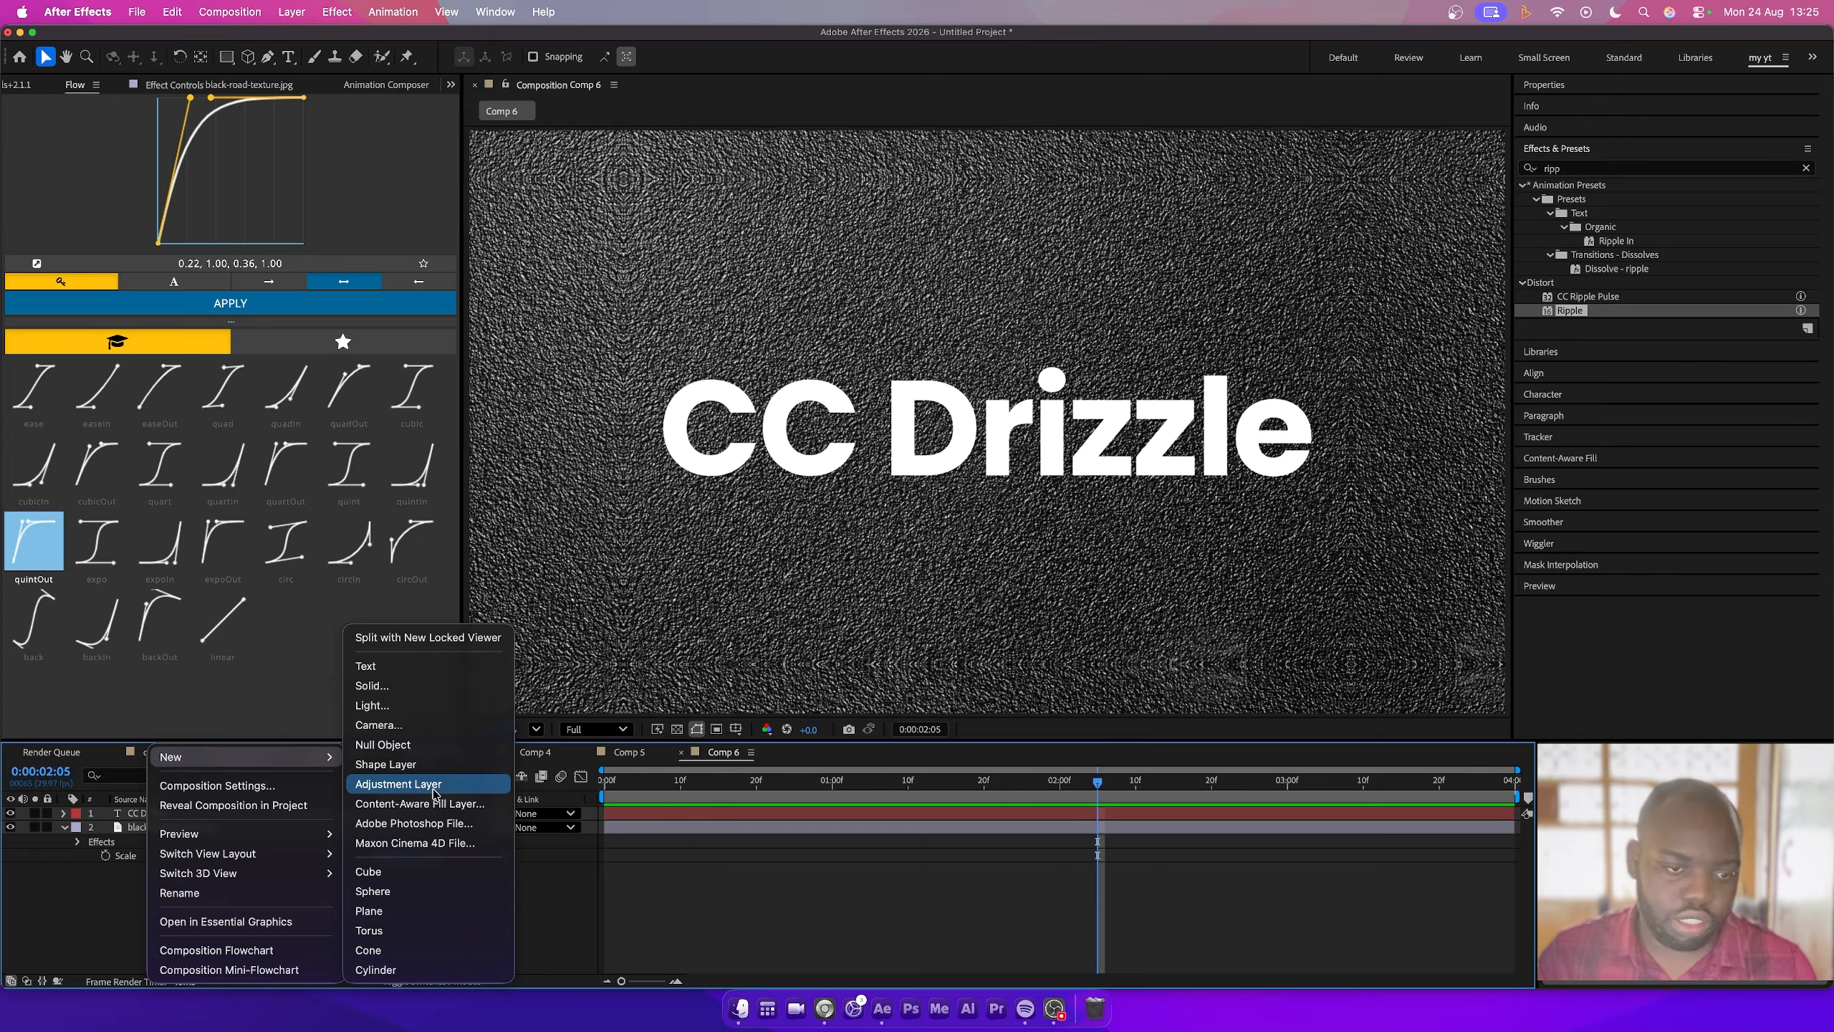
{"action": "left_click", "coordinate": [398, 784]}
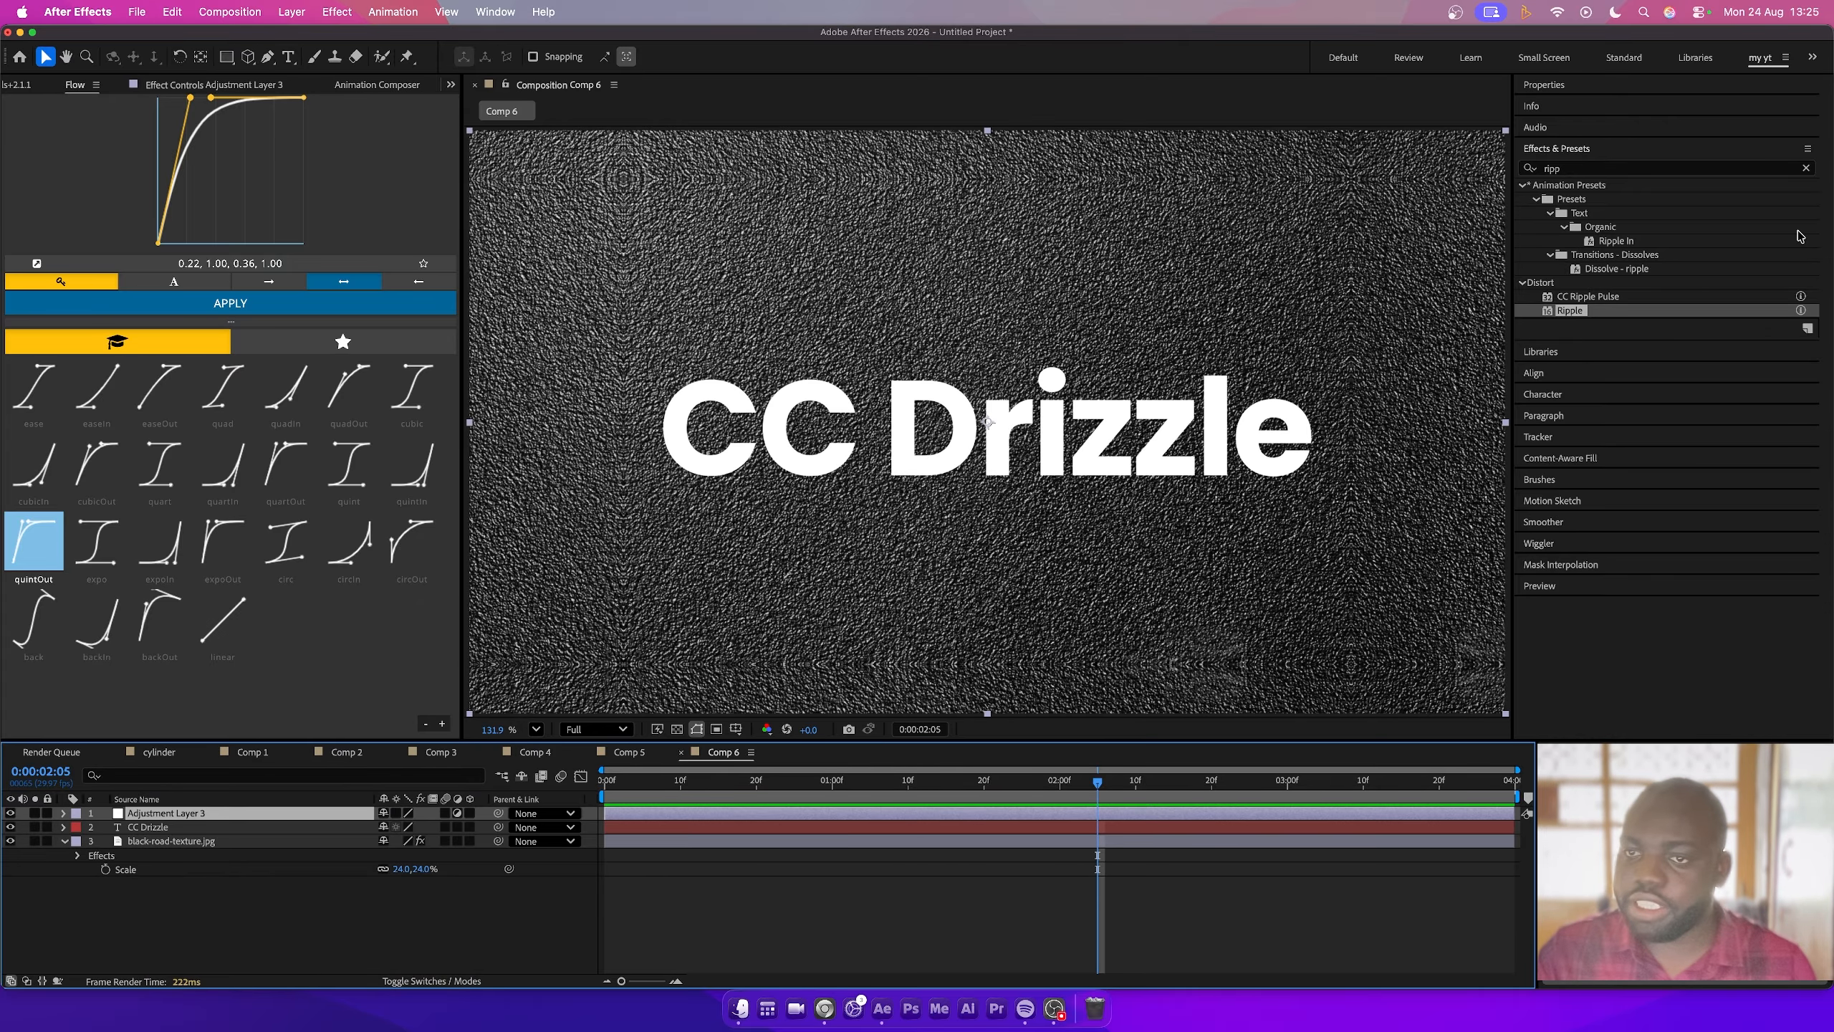
{"action": "left_click", "coordinate": [1680, 169]}
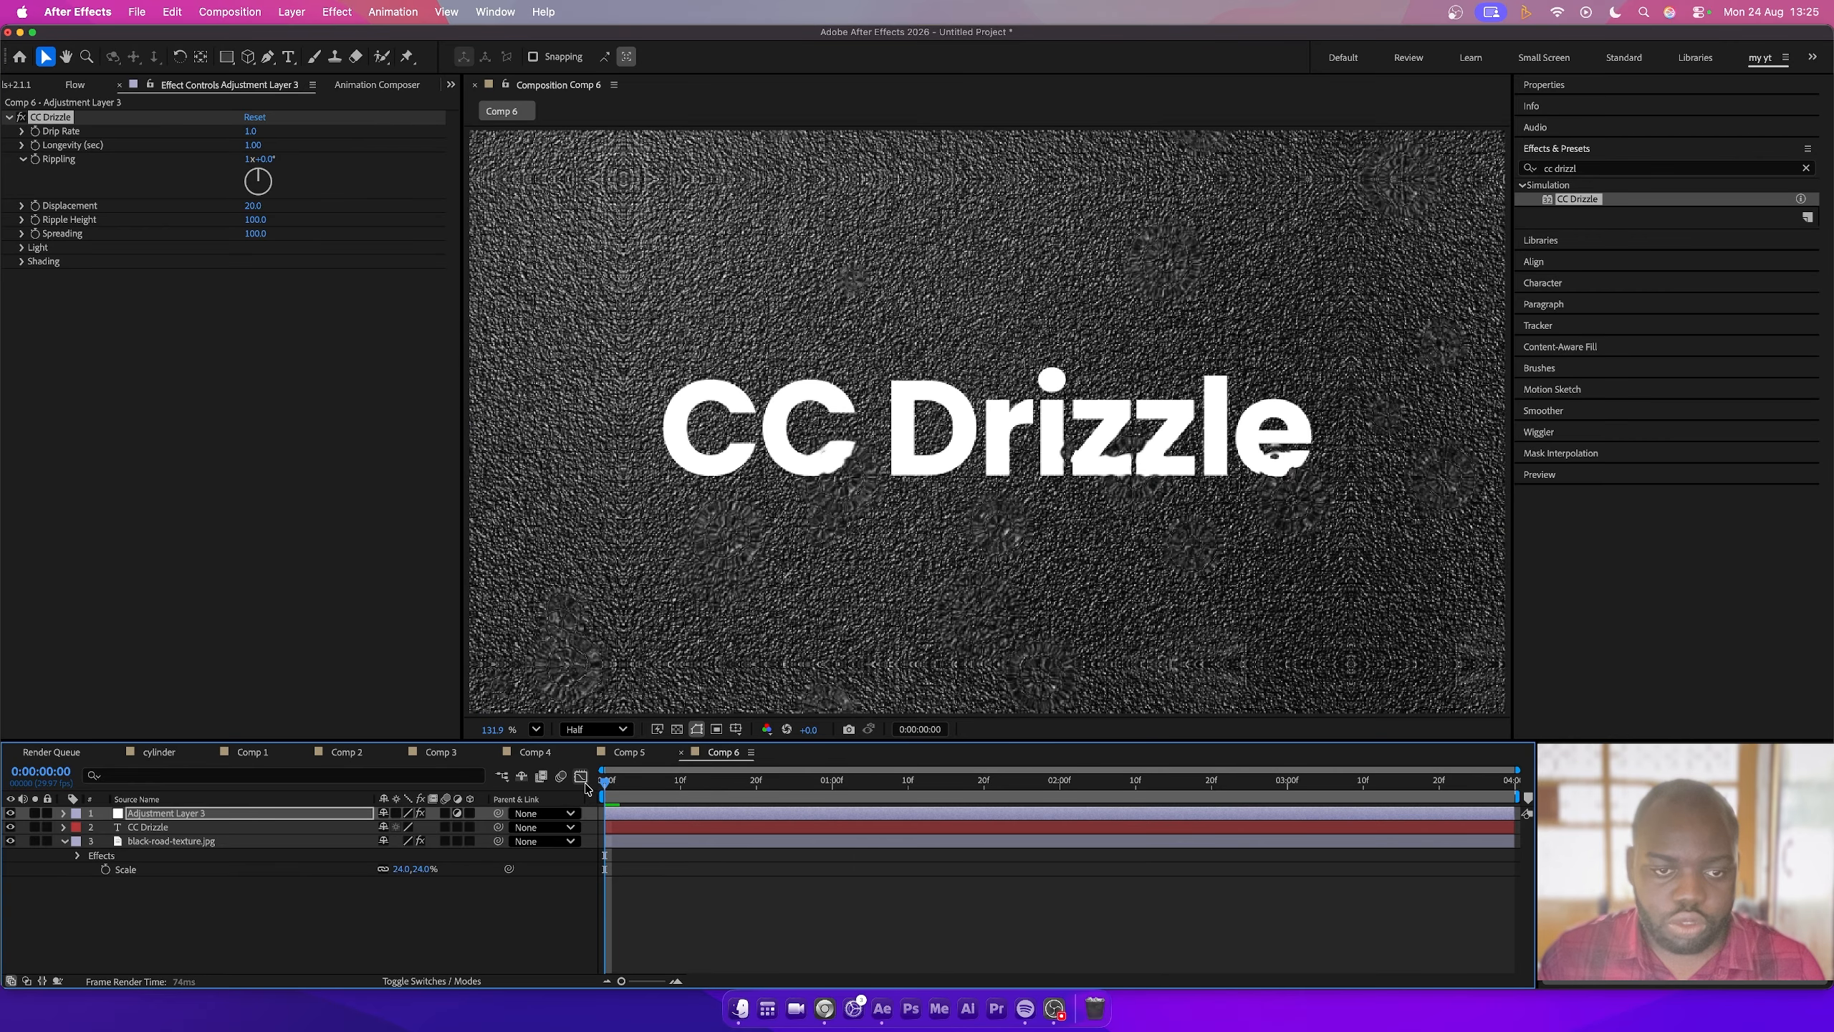
{"action": "key", "text": "space"}
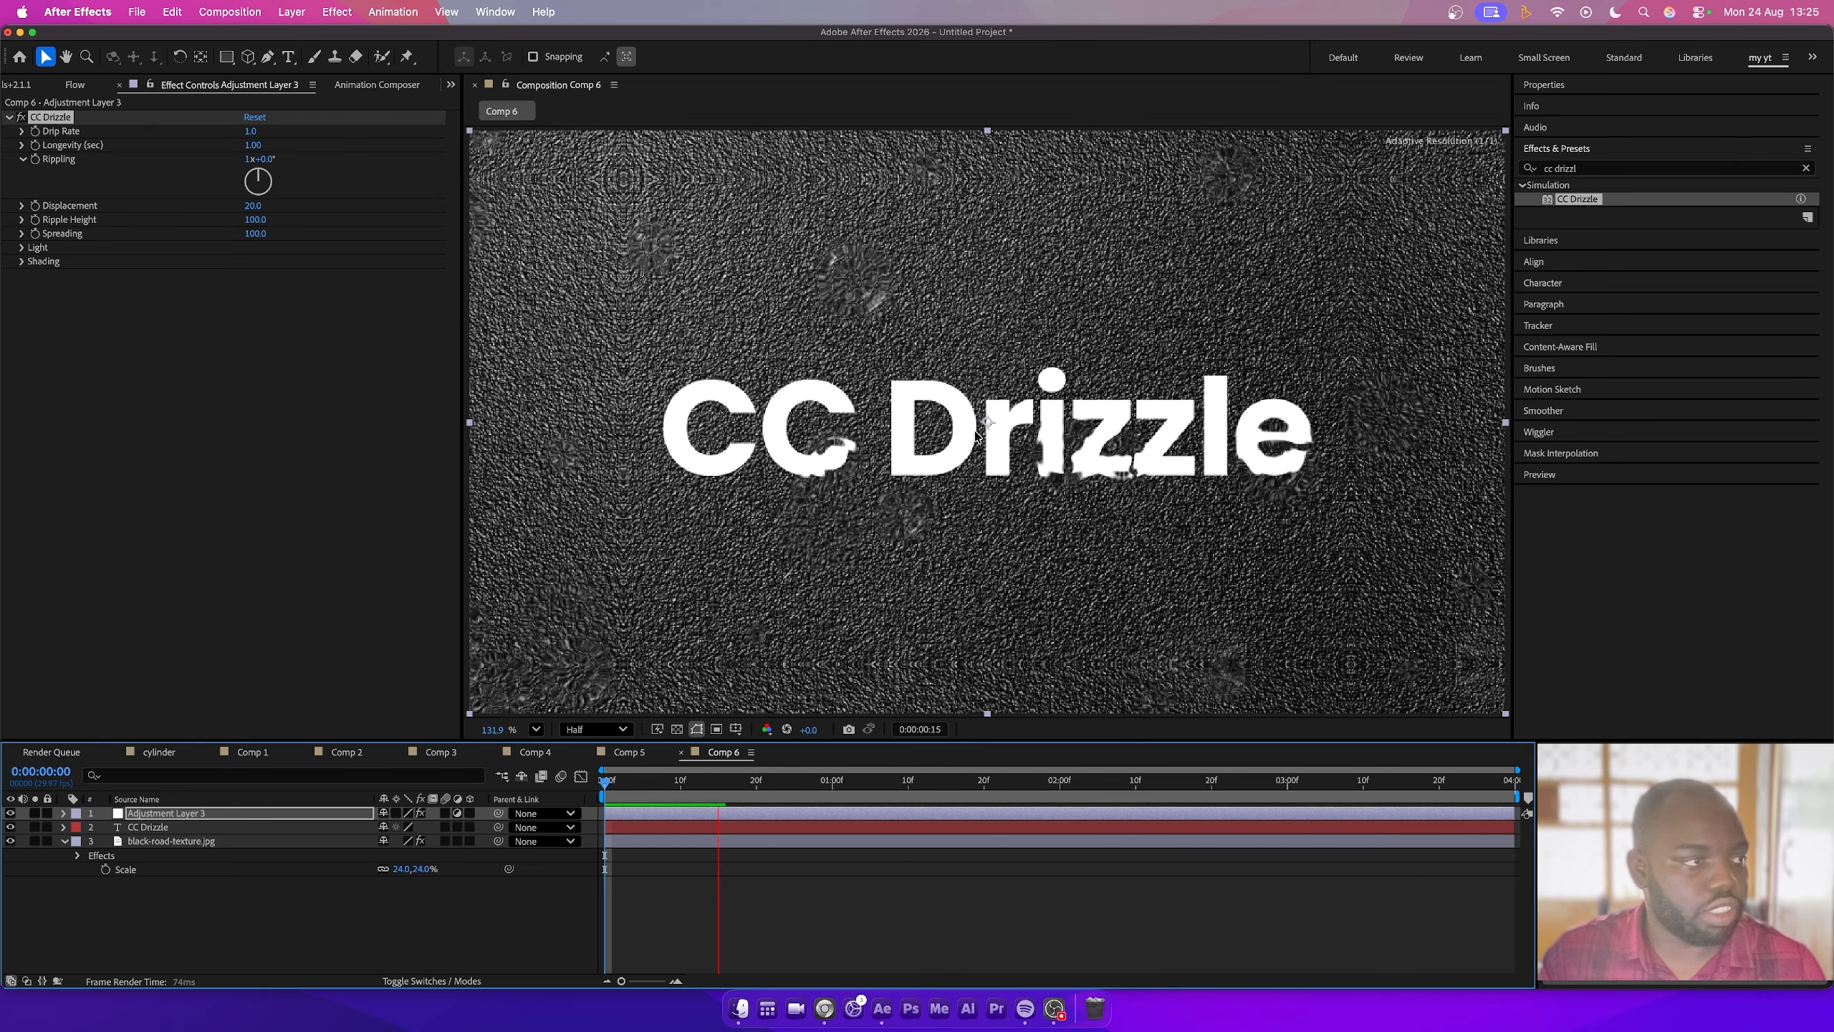
{"action": "key", "text": "space"}
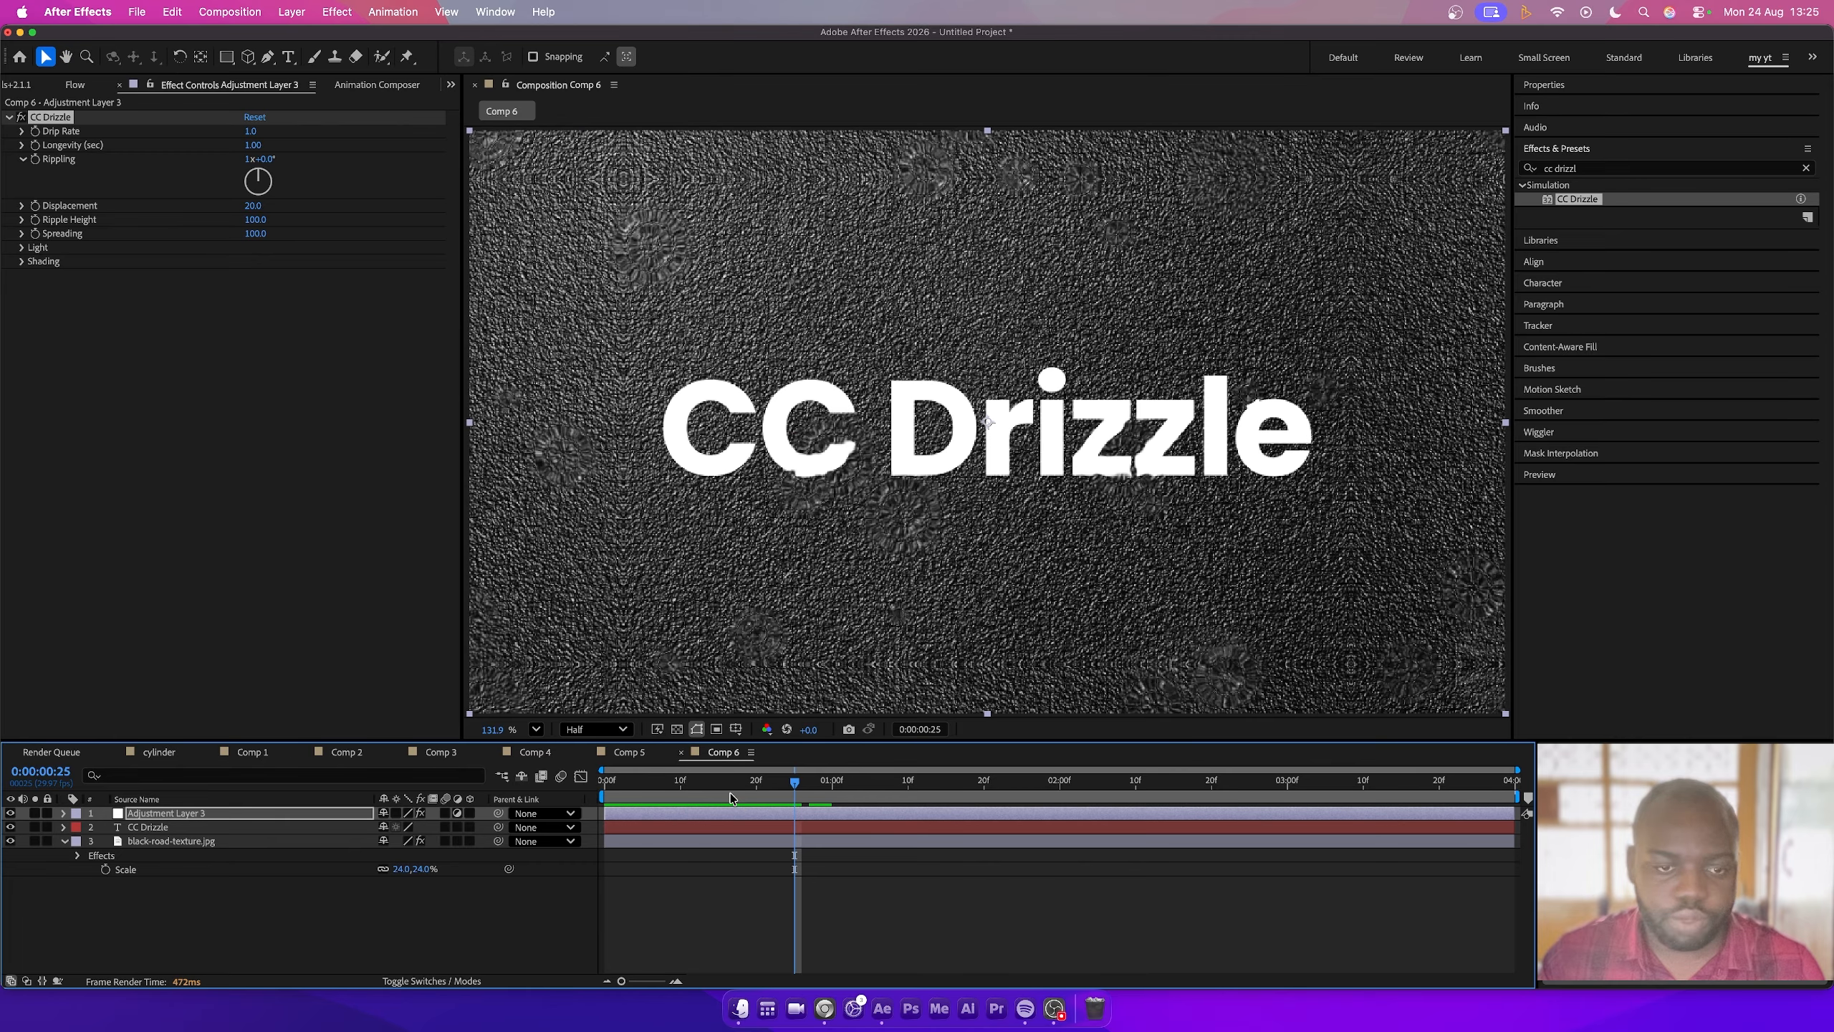
- Set CC Drizzle's Drip Rate to 0.3, Longevity to 3.48 and Displacement to 44
{"action": "left_click_drag", "start_coordinate": [249, 135], "coordinate": [206, 137]}
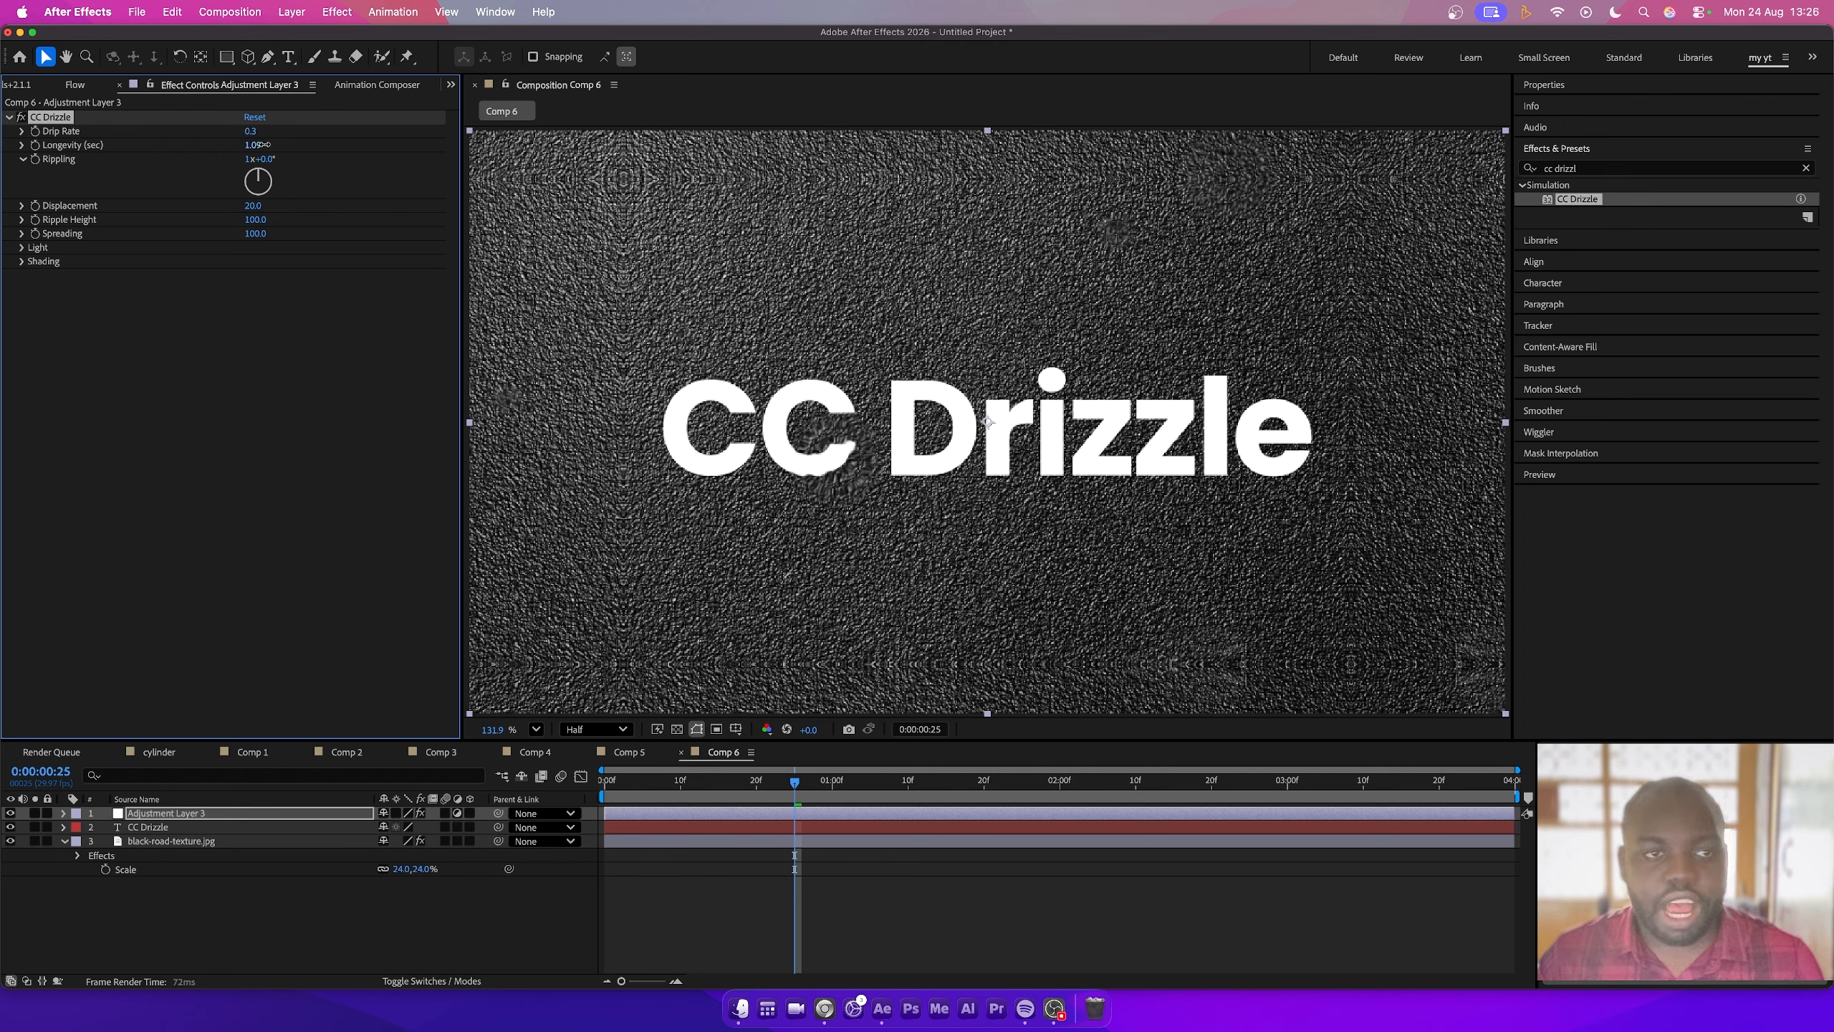
{"action": "left_click_drag", "start_coordinate": [264, 145], "coordinate": [473, 158]}
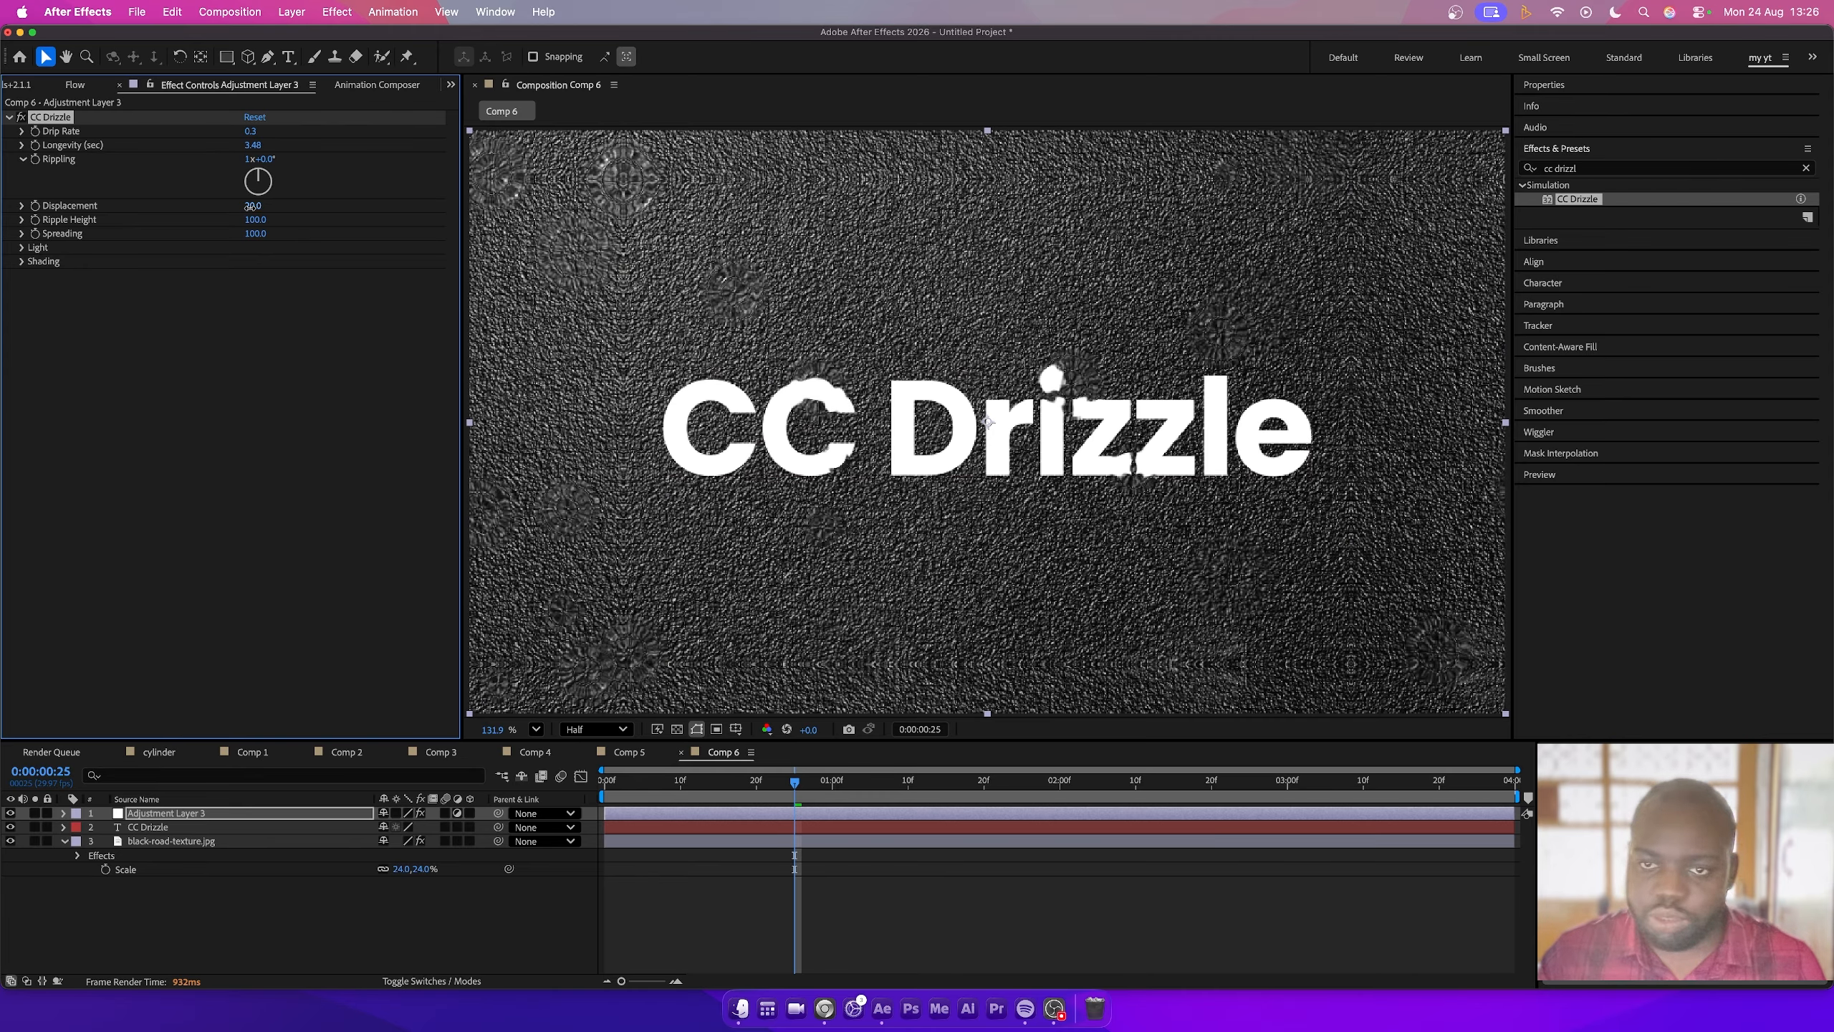
{"action": "left_click_drag", "start_coordinate": [253, 205], "coordinate": [270, 208]}
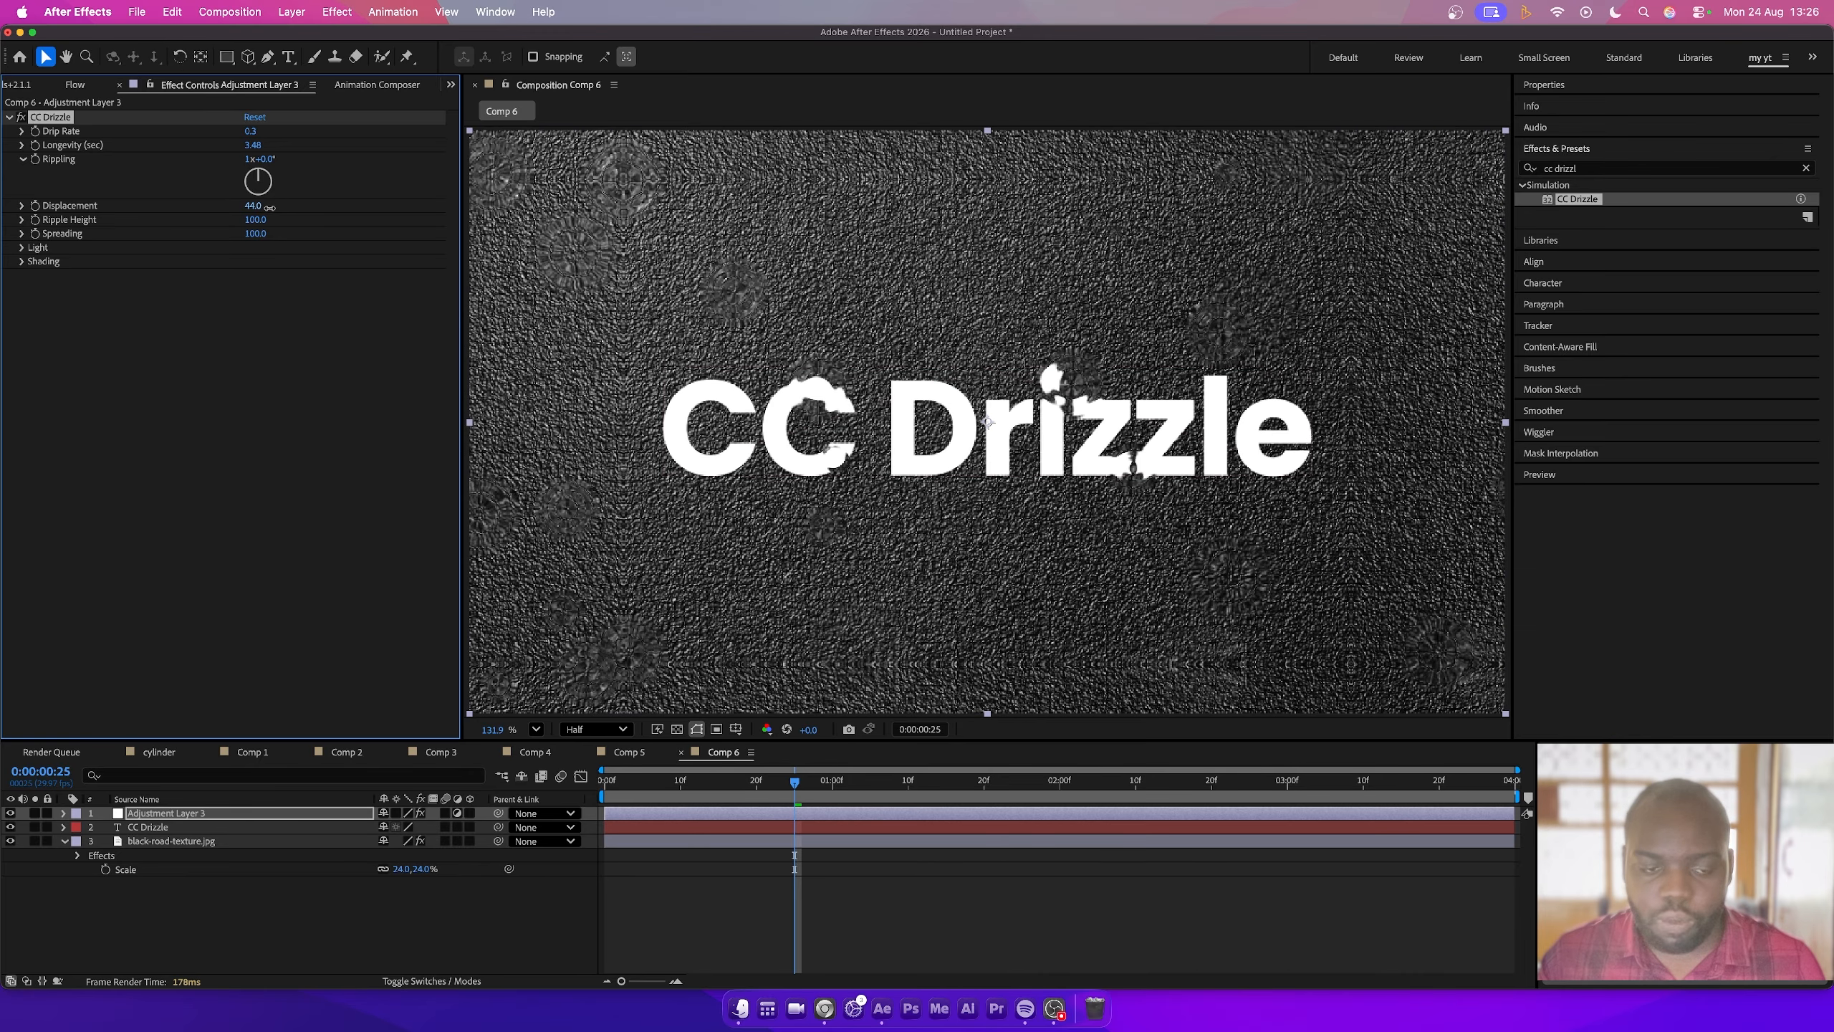
- Switch the viewer resolution to Full and raise CC Drizzle's Displacement to 60
{"action": "left_click", "coordinate": [605, 730]}
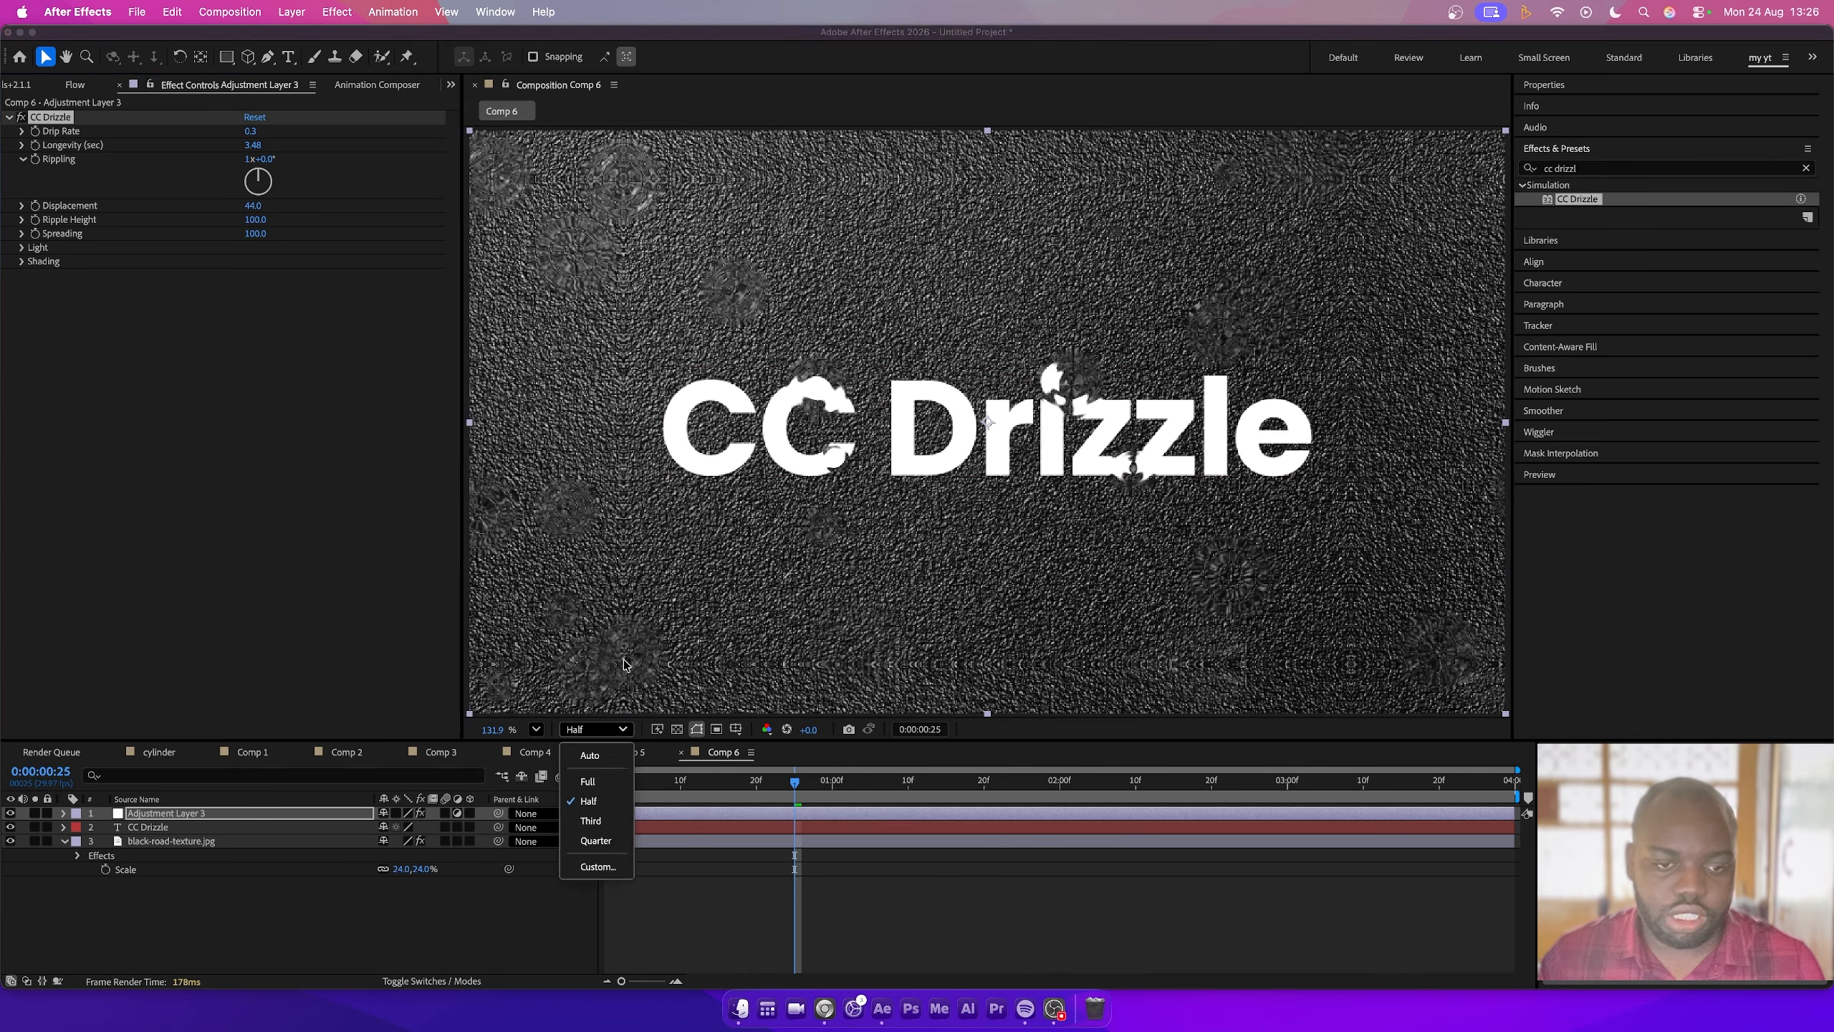
{"action": "left_click", "coordinate": [598, 772]}
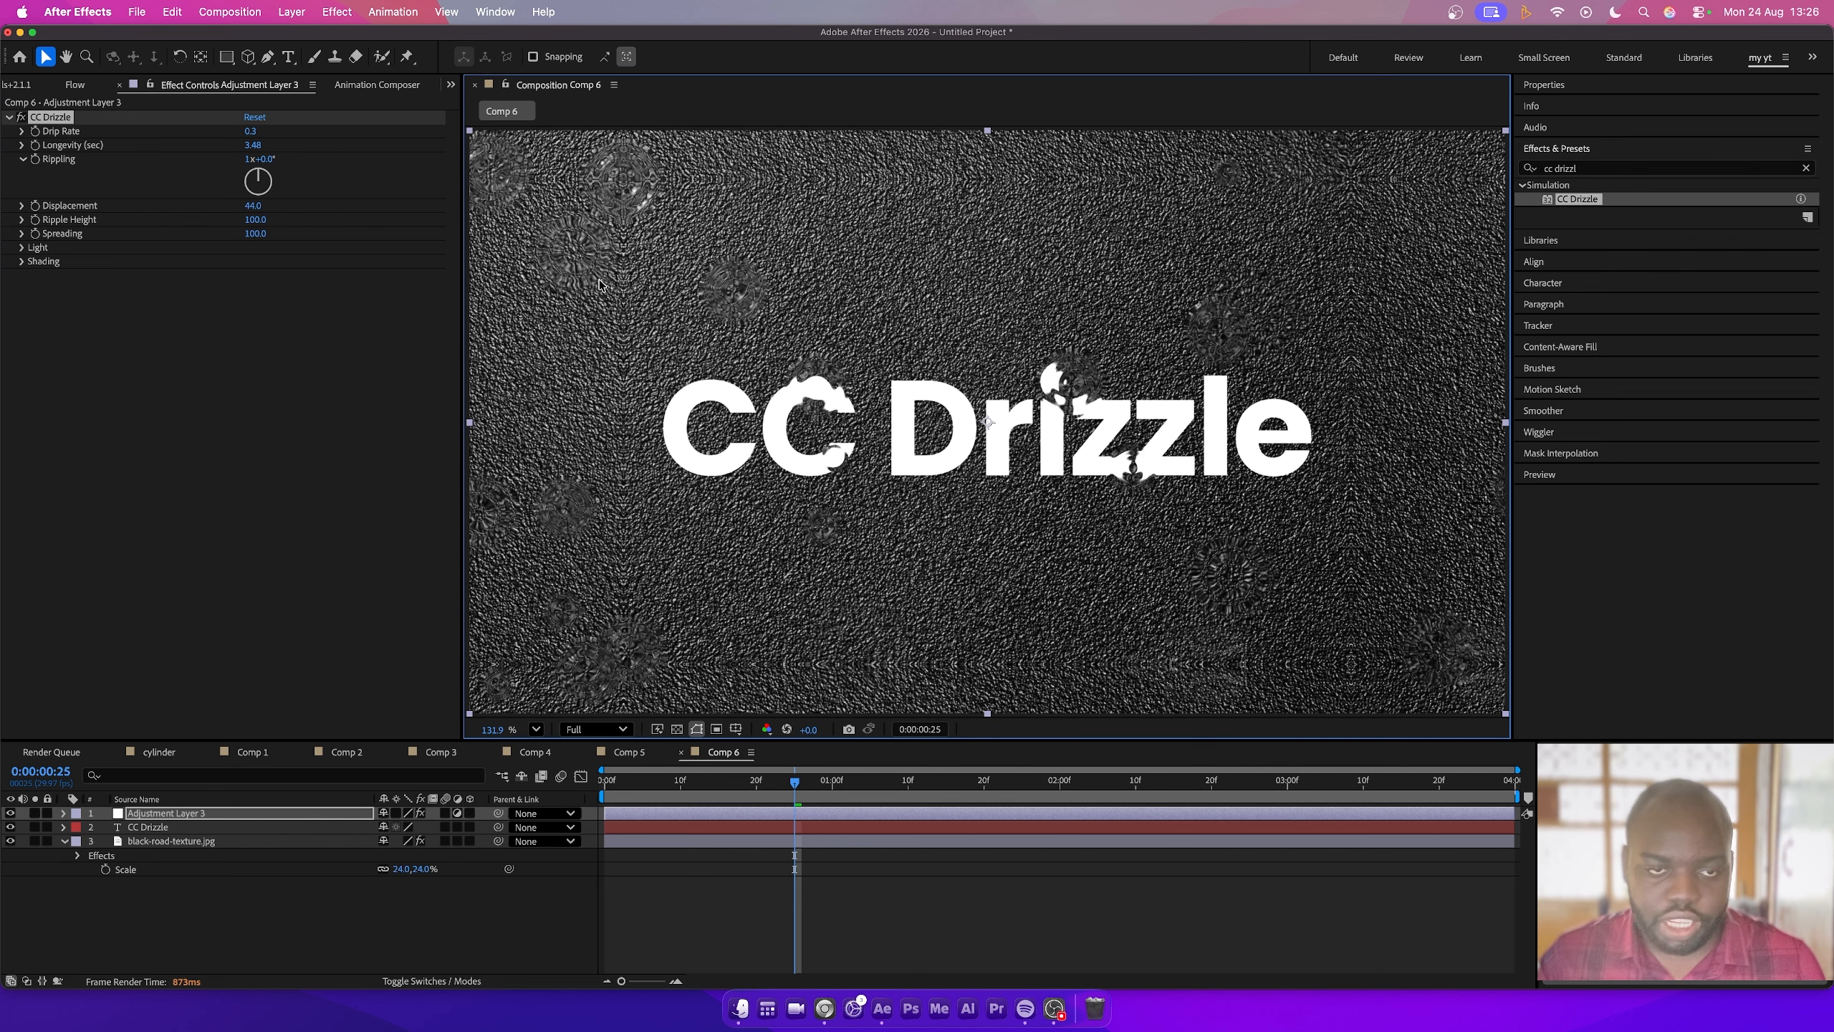
{"action": "left_click_drag", "start_coordinate": [254, 206], "coordinate": [268, 206]}
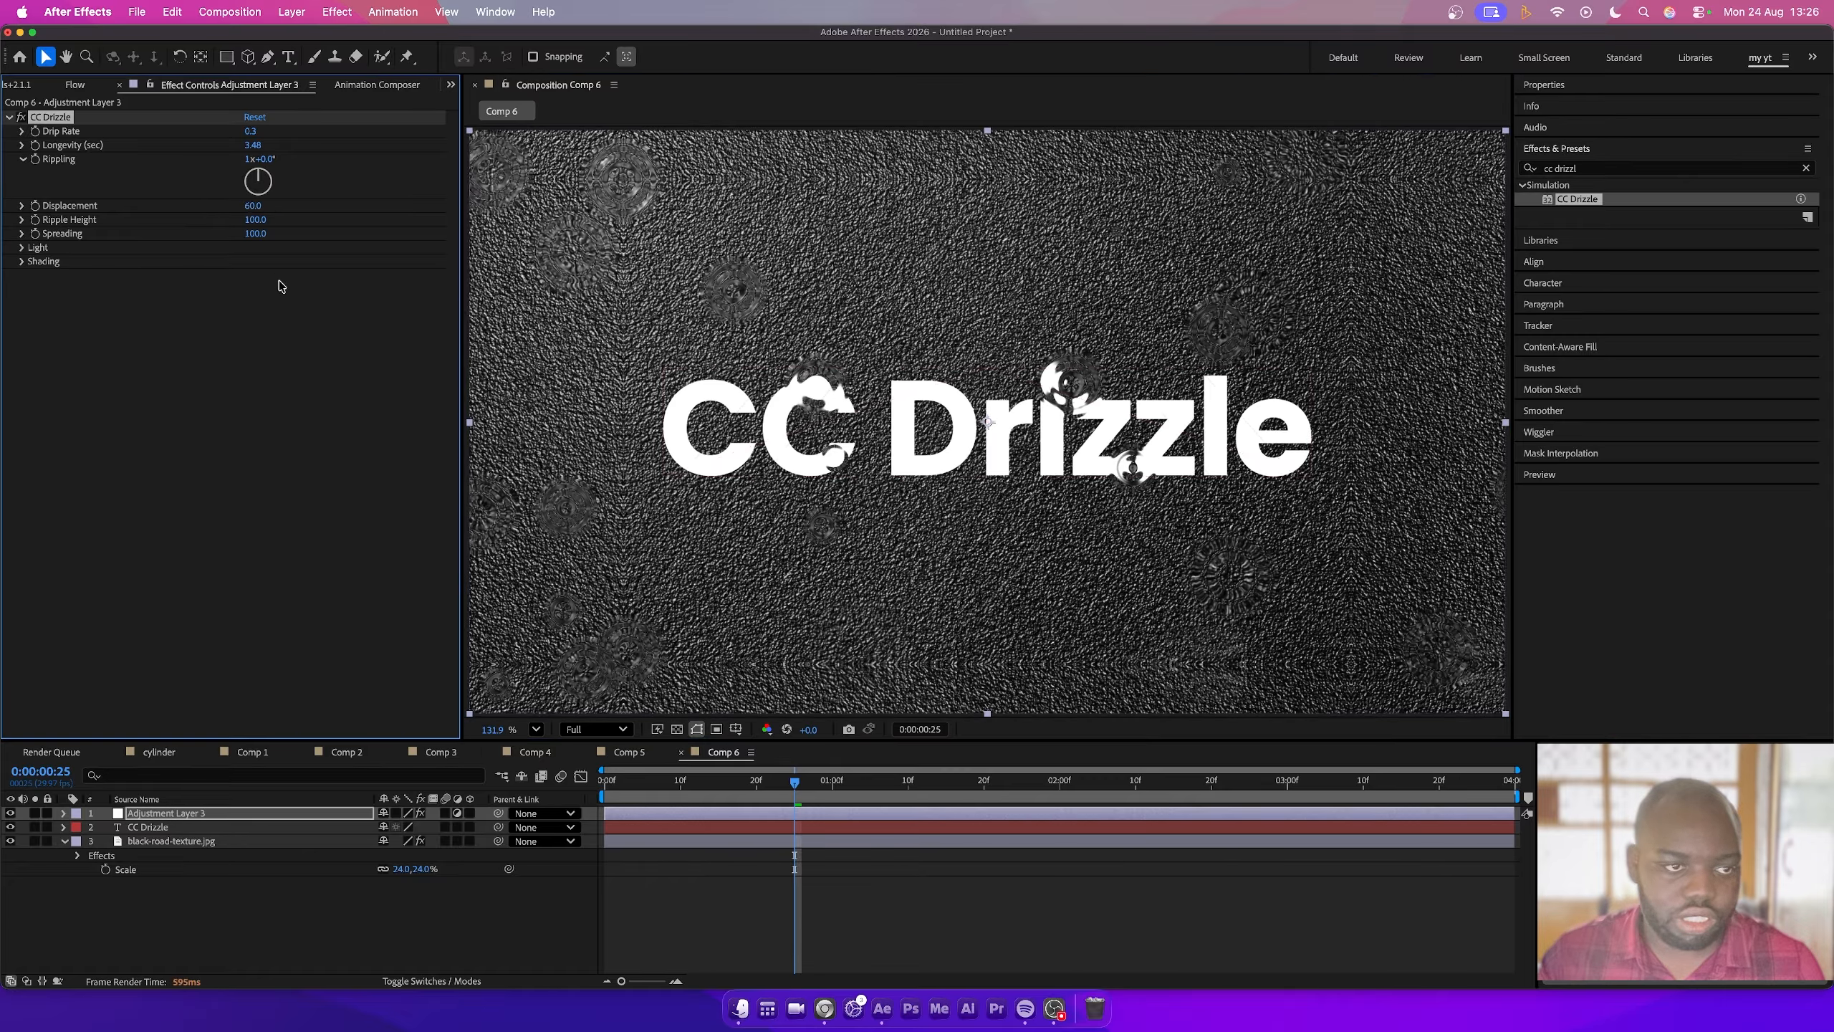
- Set CC Drizzle's Spreading to 153 and Ripple Height to 18
{"action": "left_click", "coordinate": [254, 233]}
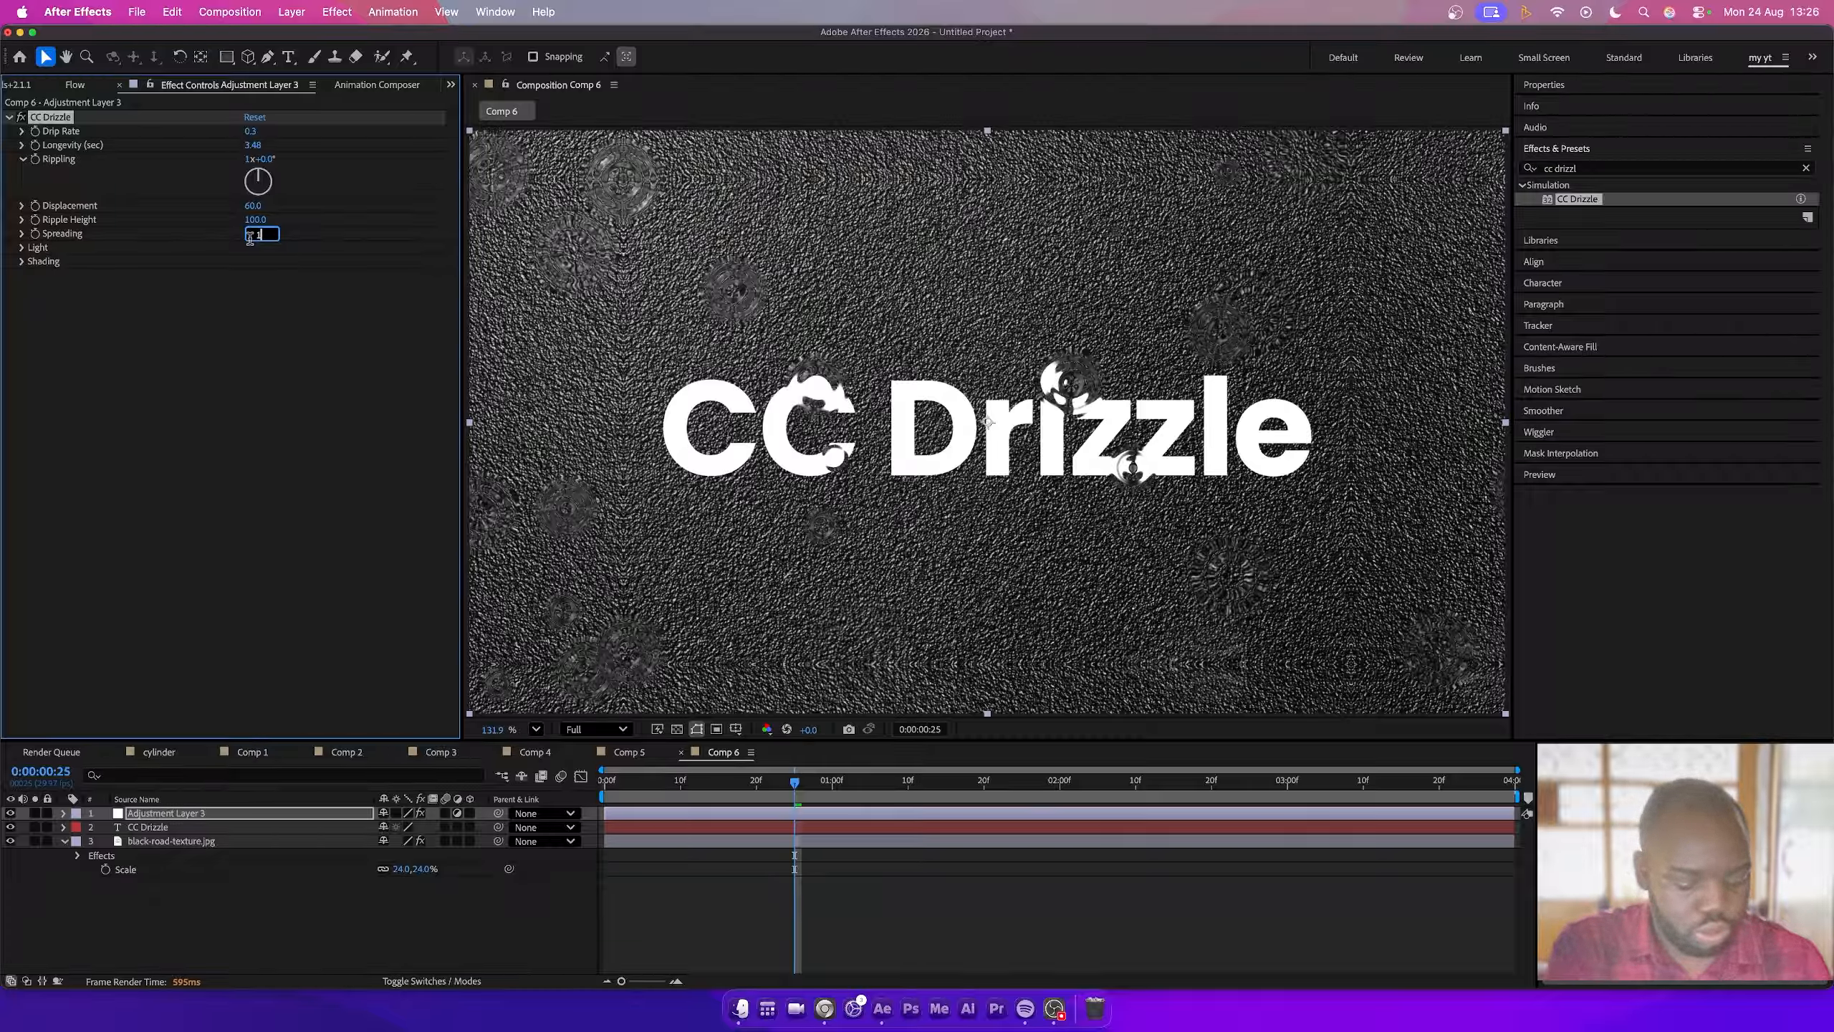
{"action": "type", "text": "153"}
{"action": "key", "text": "Return"}
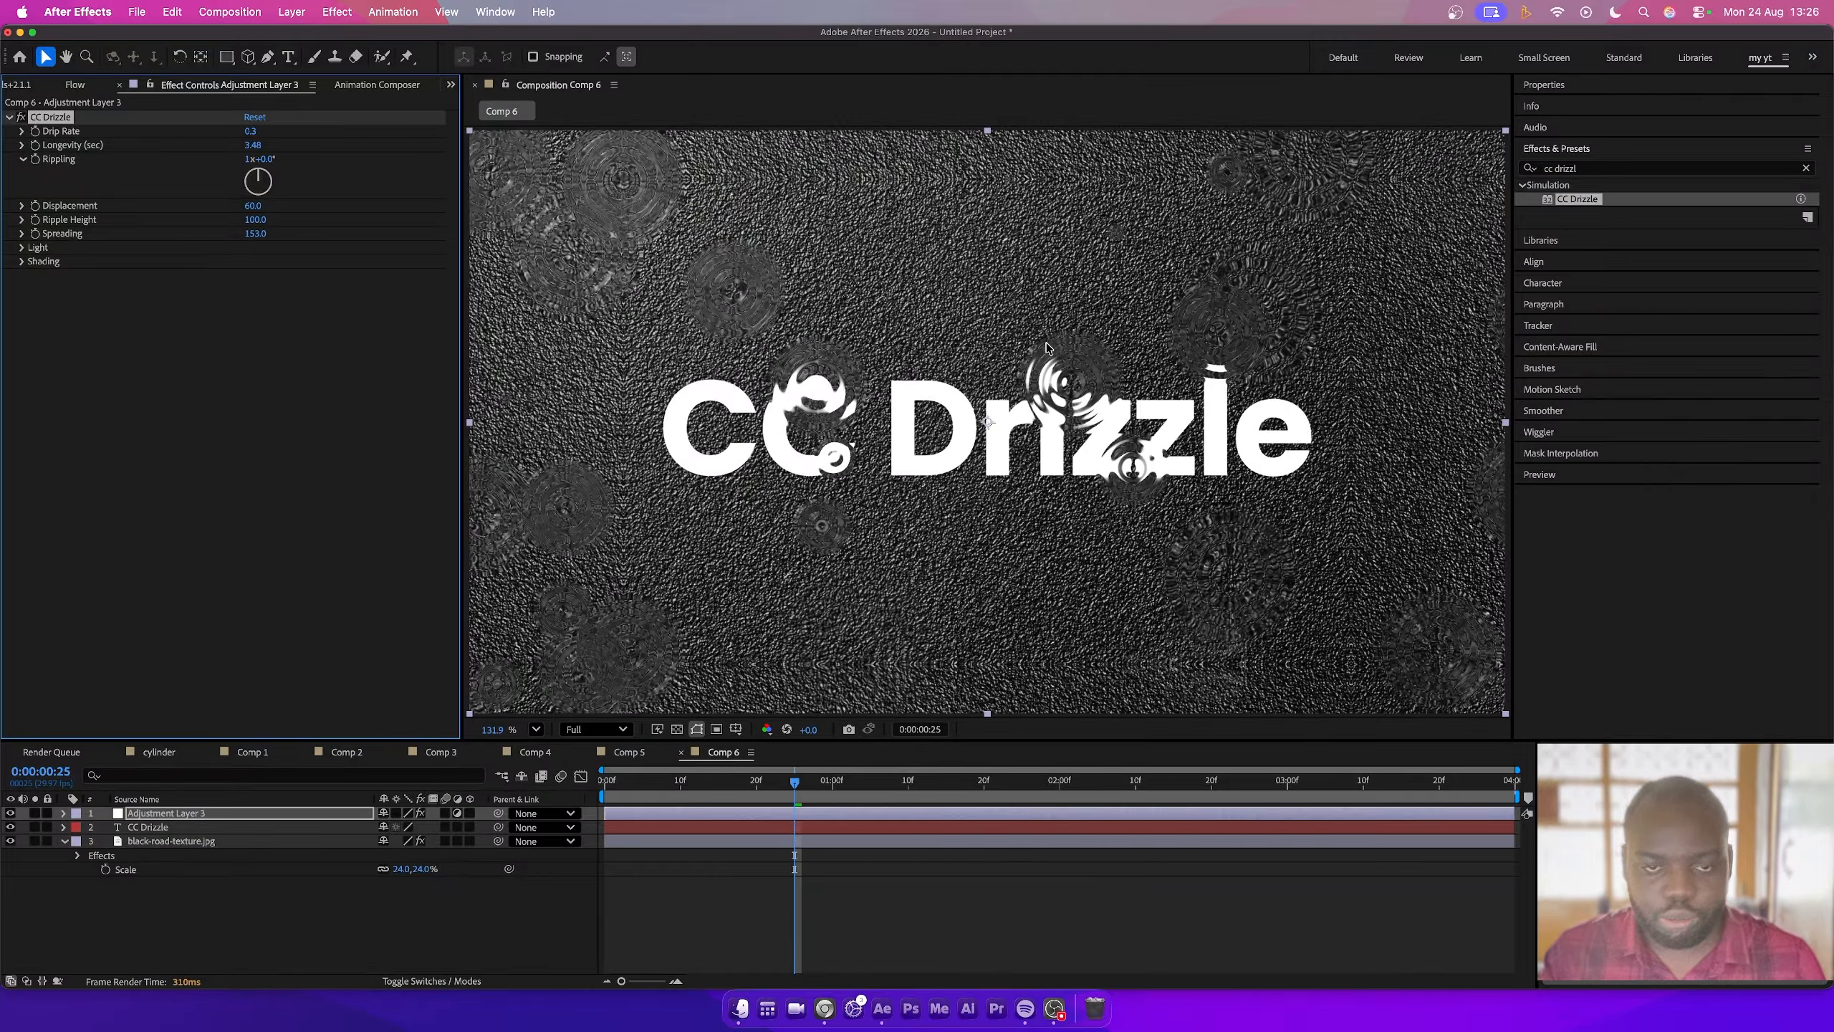
{"action": "left_click", "coordinate": [257, 220]}
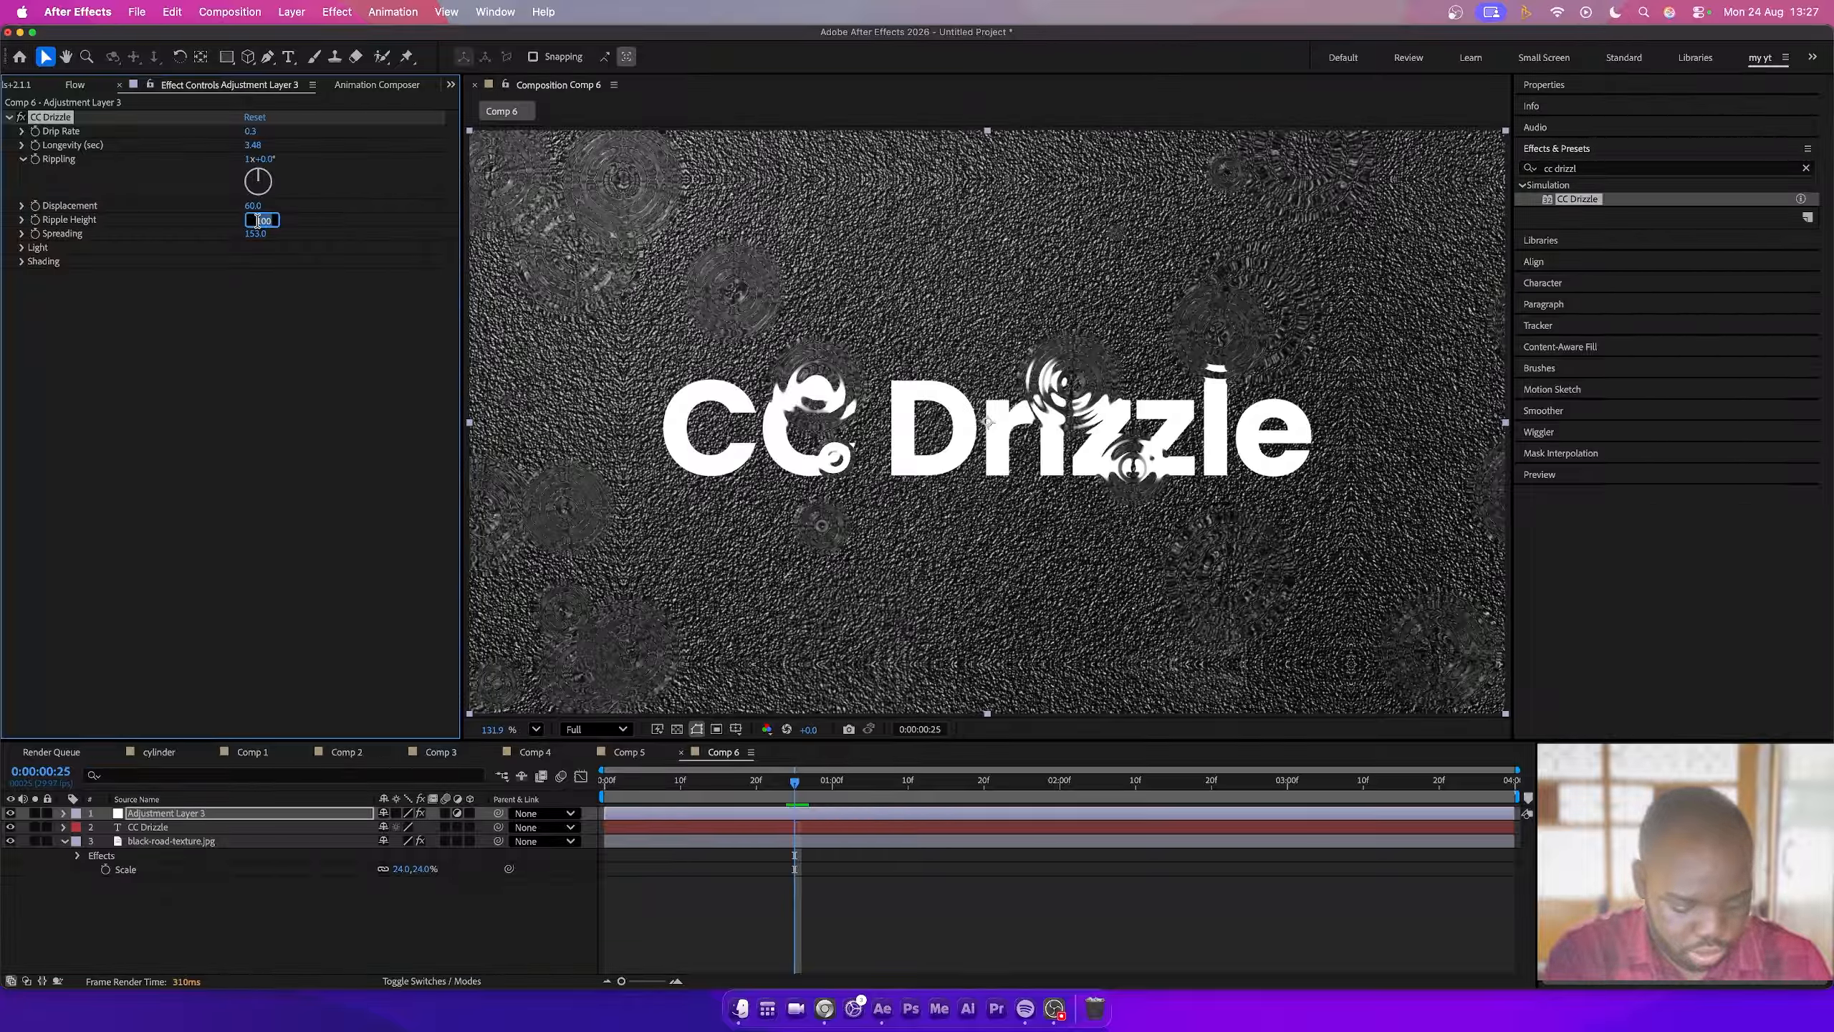
{"action": "key", "text": "Return"}
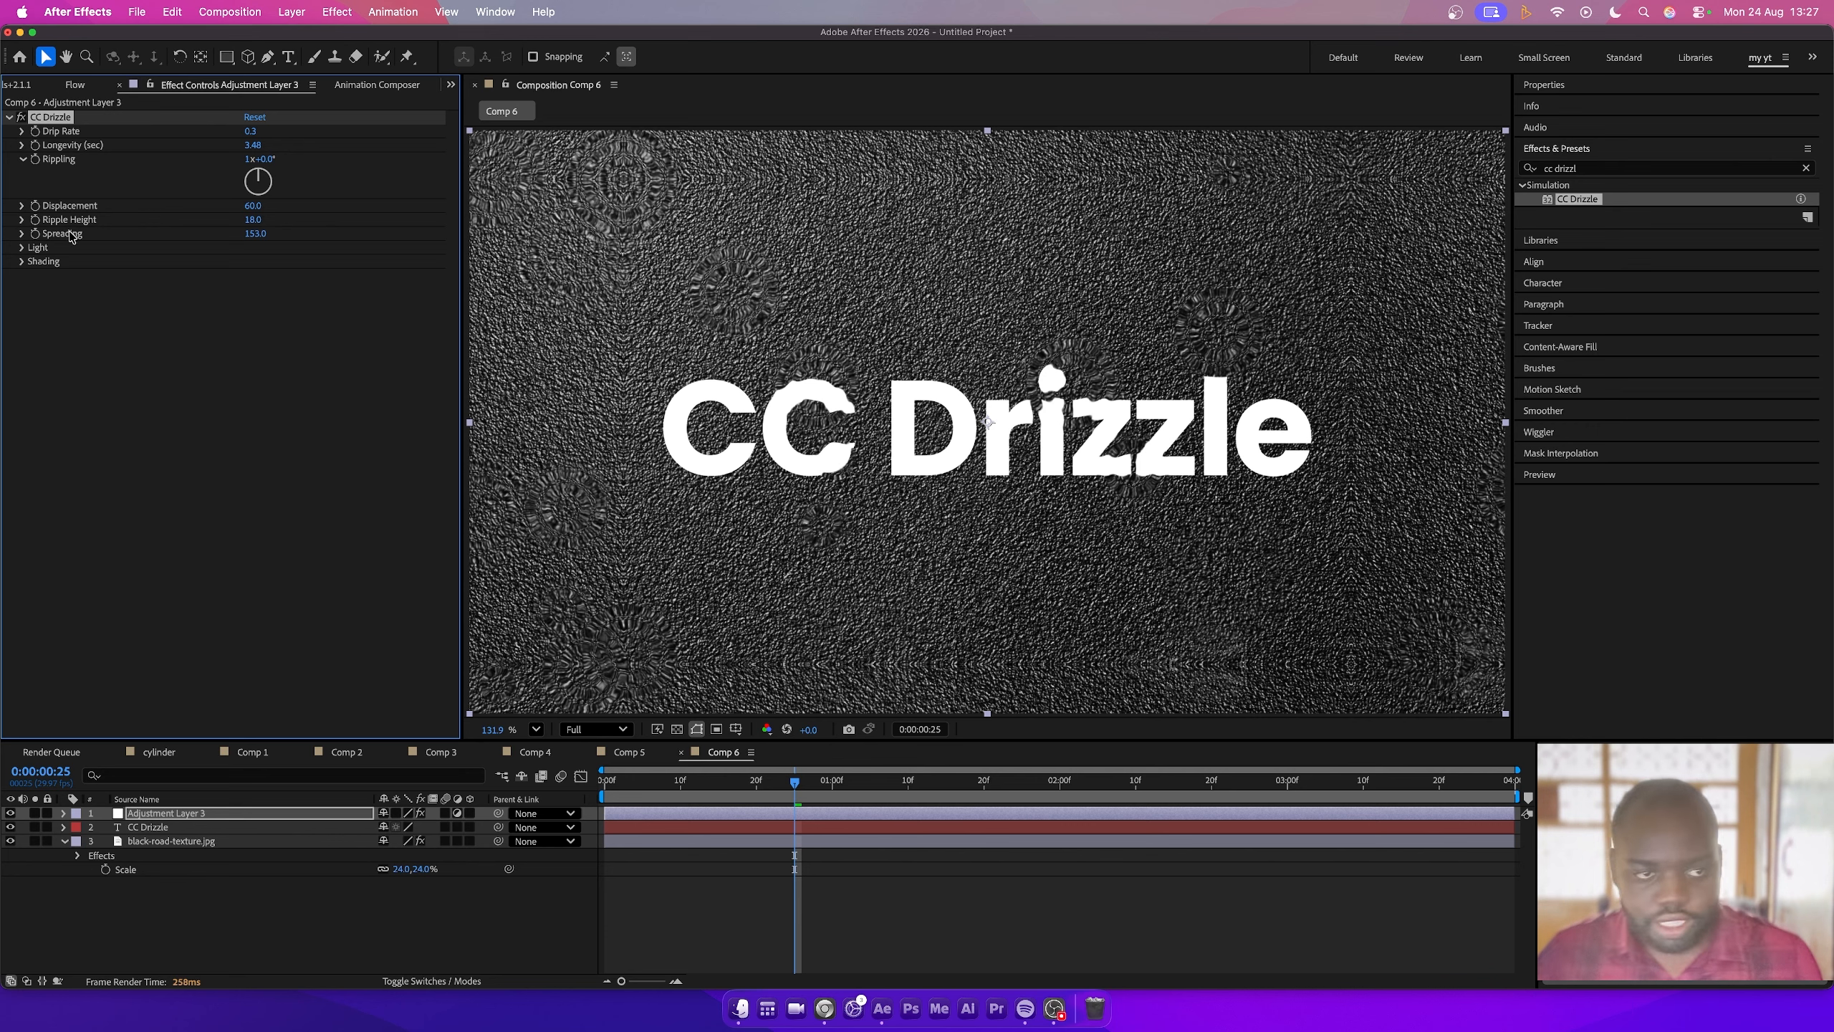
- Expand CC Drizzle's Light settings and set Using to All Lights
{"action": "left_click", "coordinate": [23, 248]}
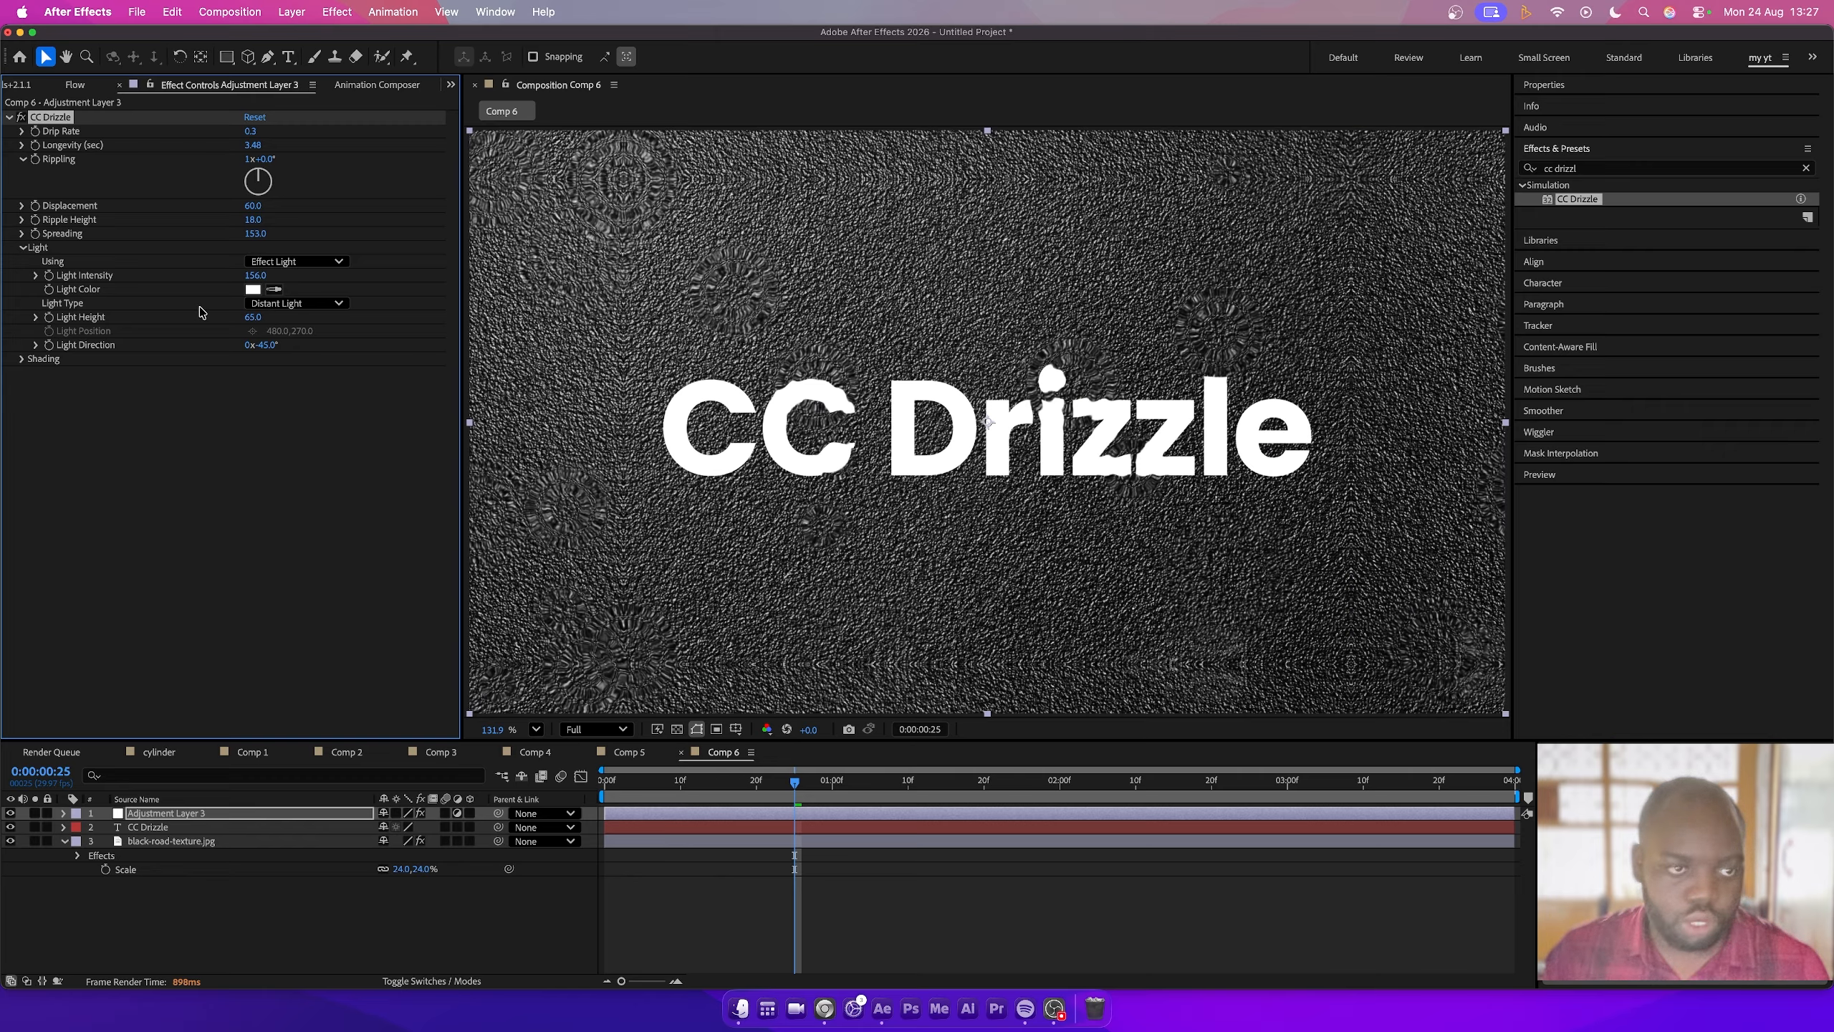
{"action": "left_click", "coordinate": [289, 262]}
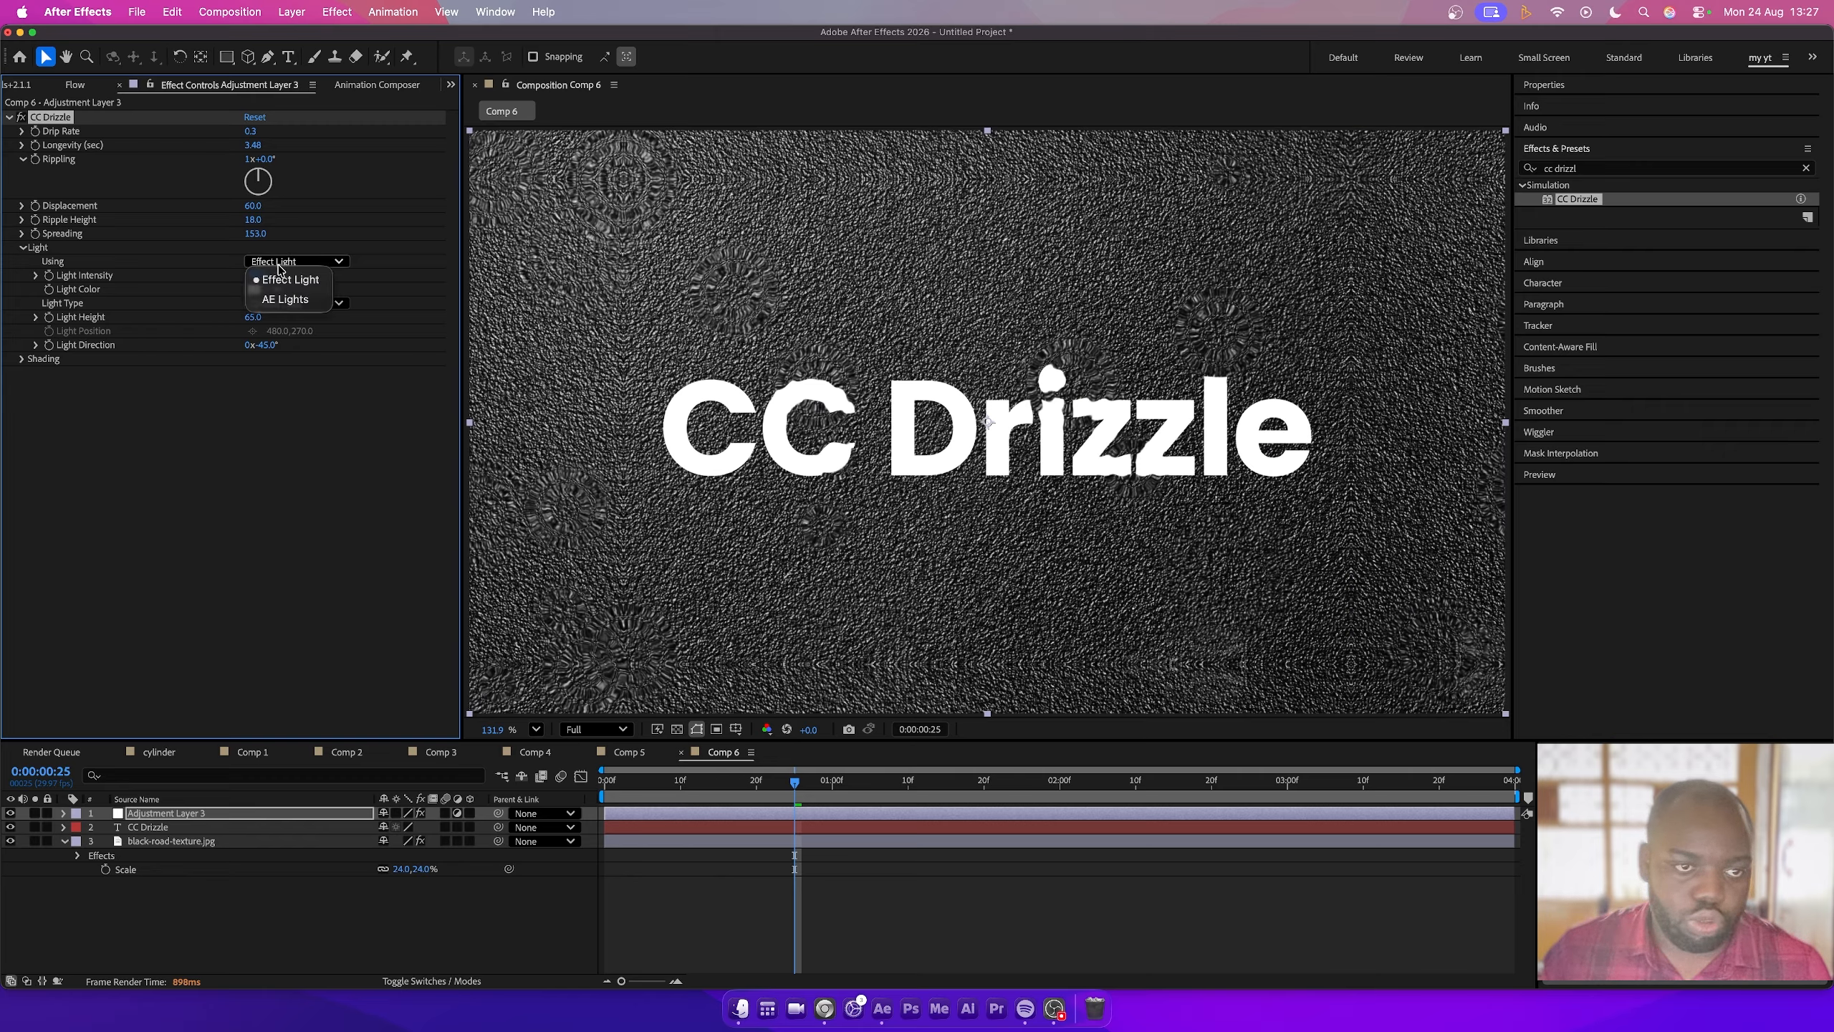
{"action": "left_click", "coordinate": [287, 300]}
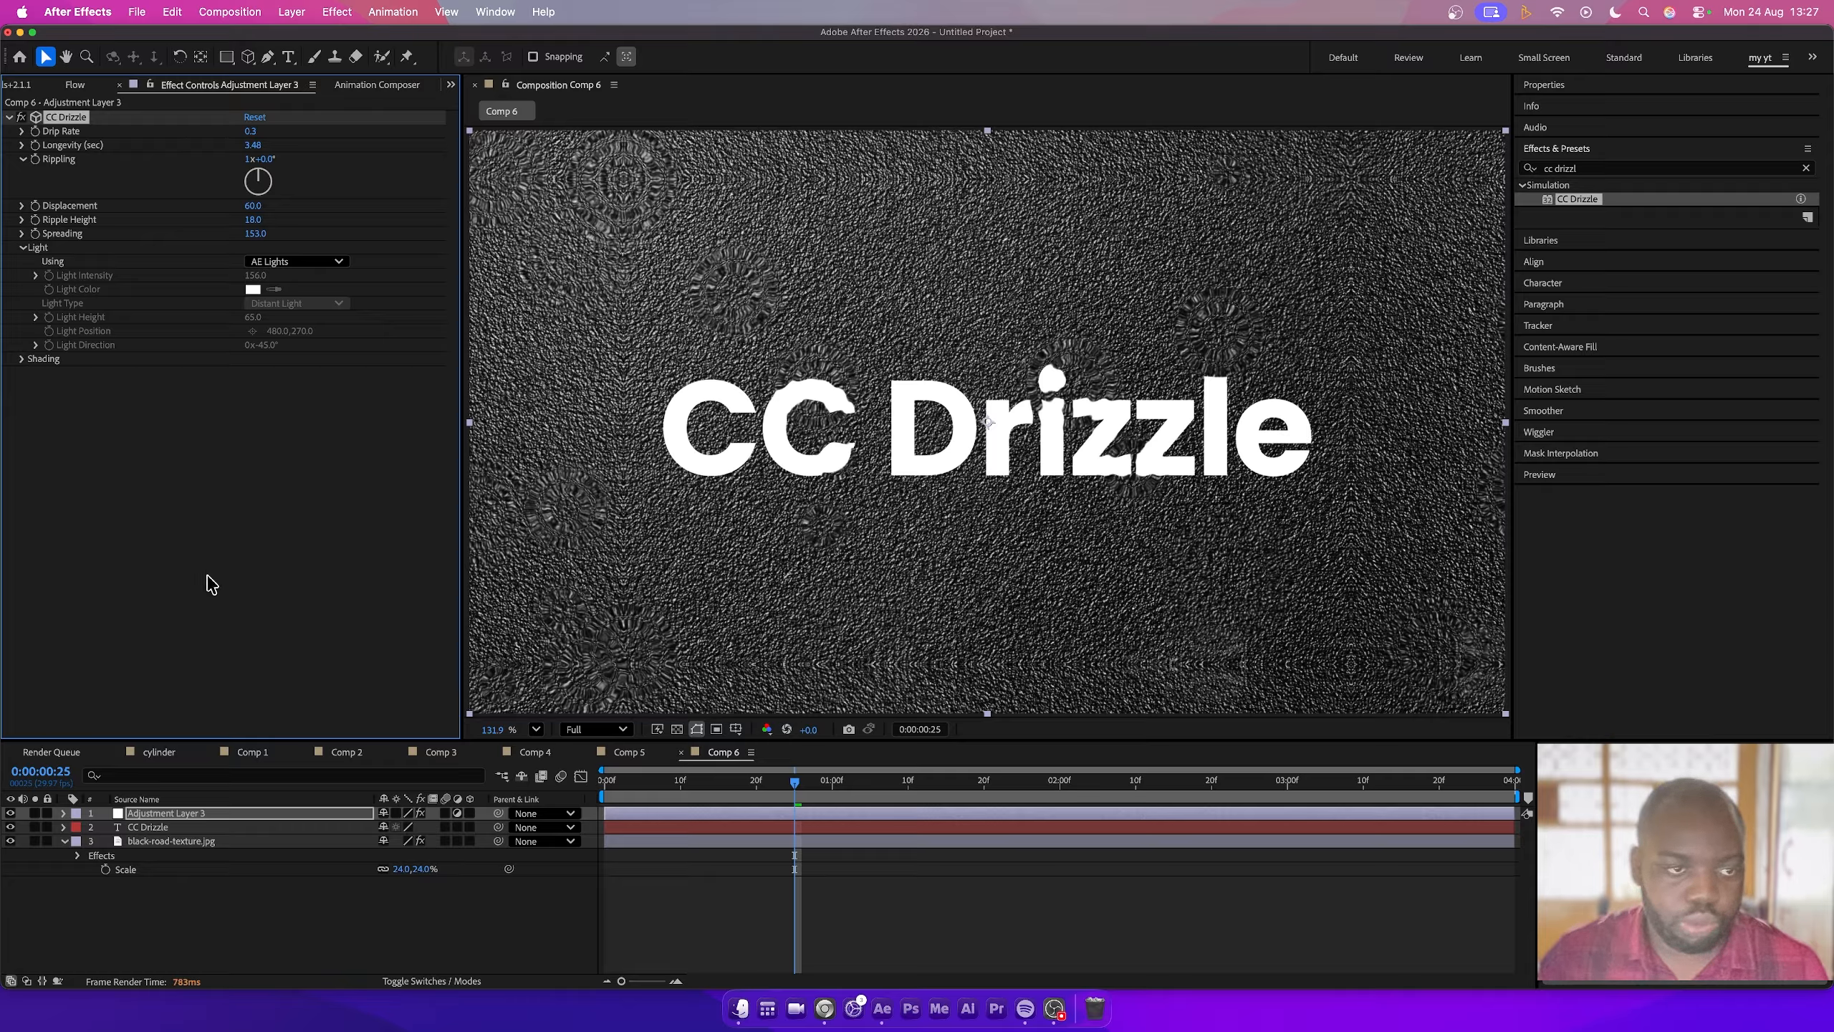
- Add a point light layer and push its Z position back to about -982
{"action": "left_click", "coordinate": [190, 916]}
{"action": "right_click", "coordinate": [190, 917]}
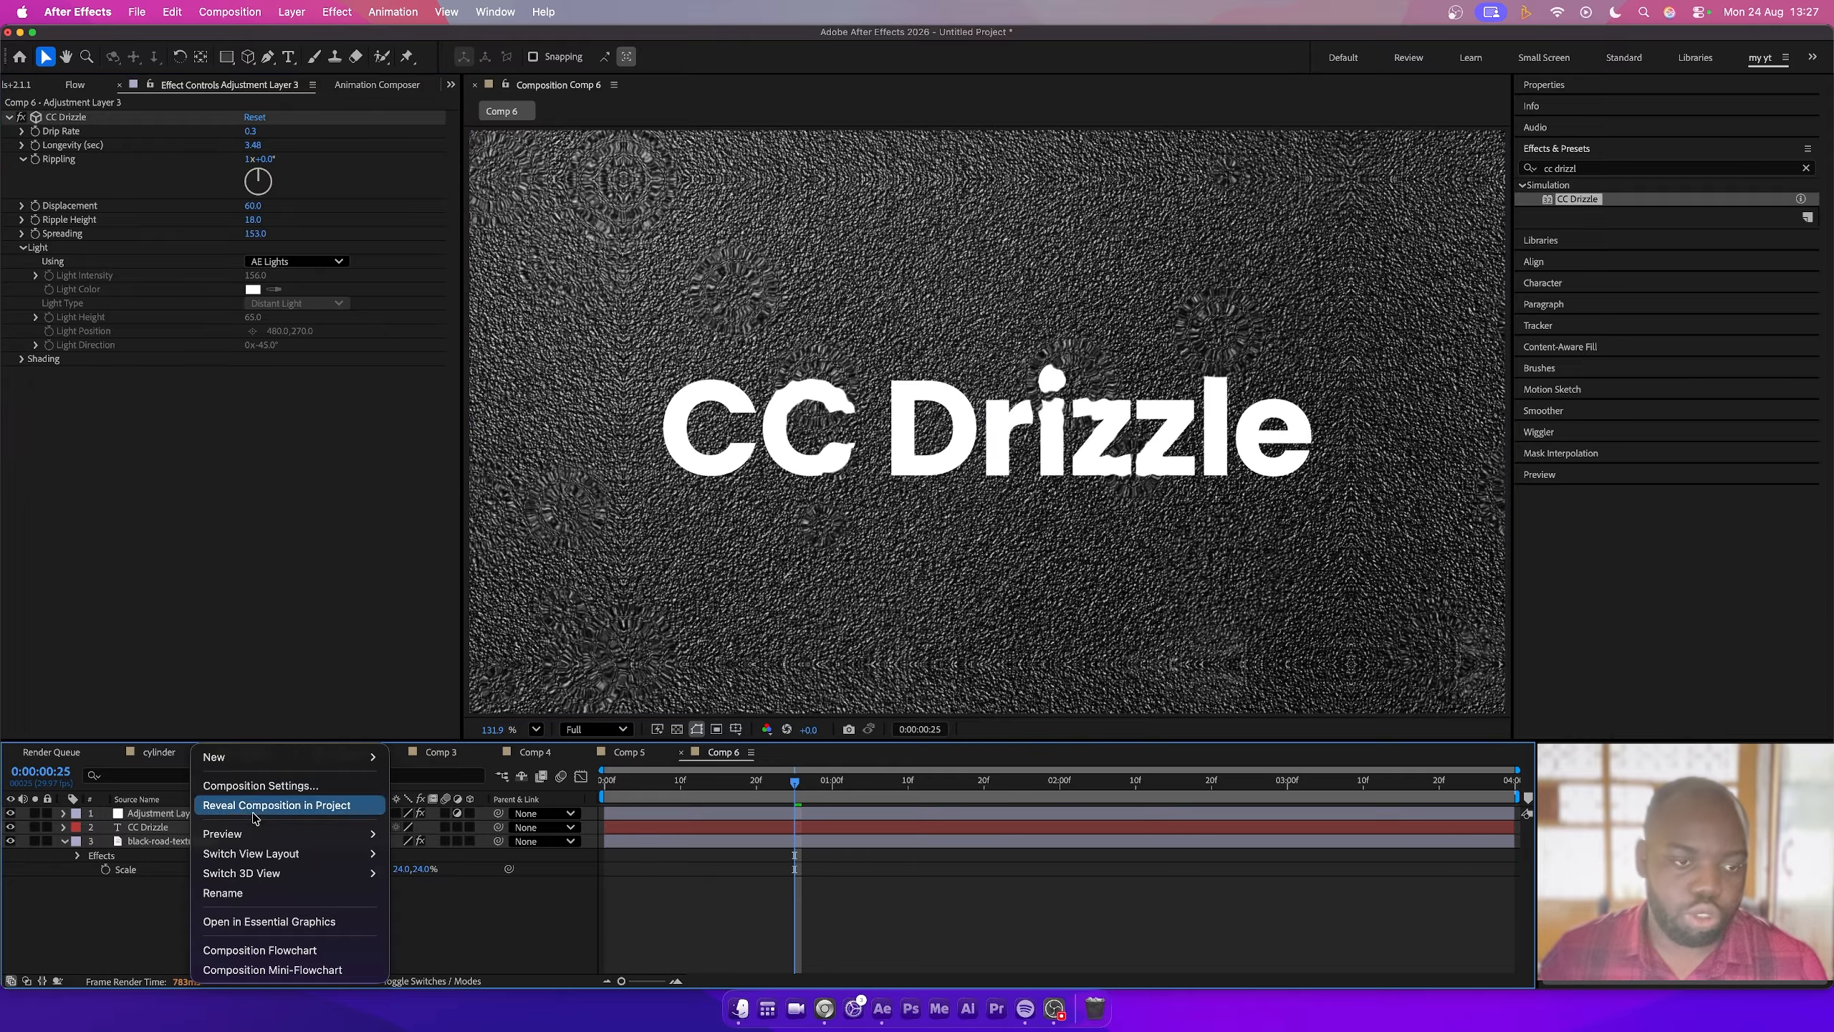
{"action": "mouse_move", "coordinate": [325, 756]}
{"action": "left_click", "coordinate": [415, 705]}
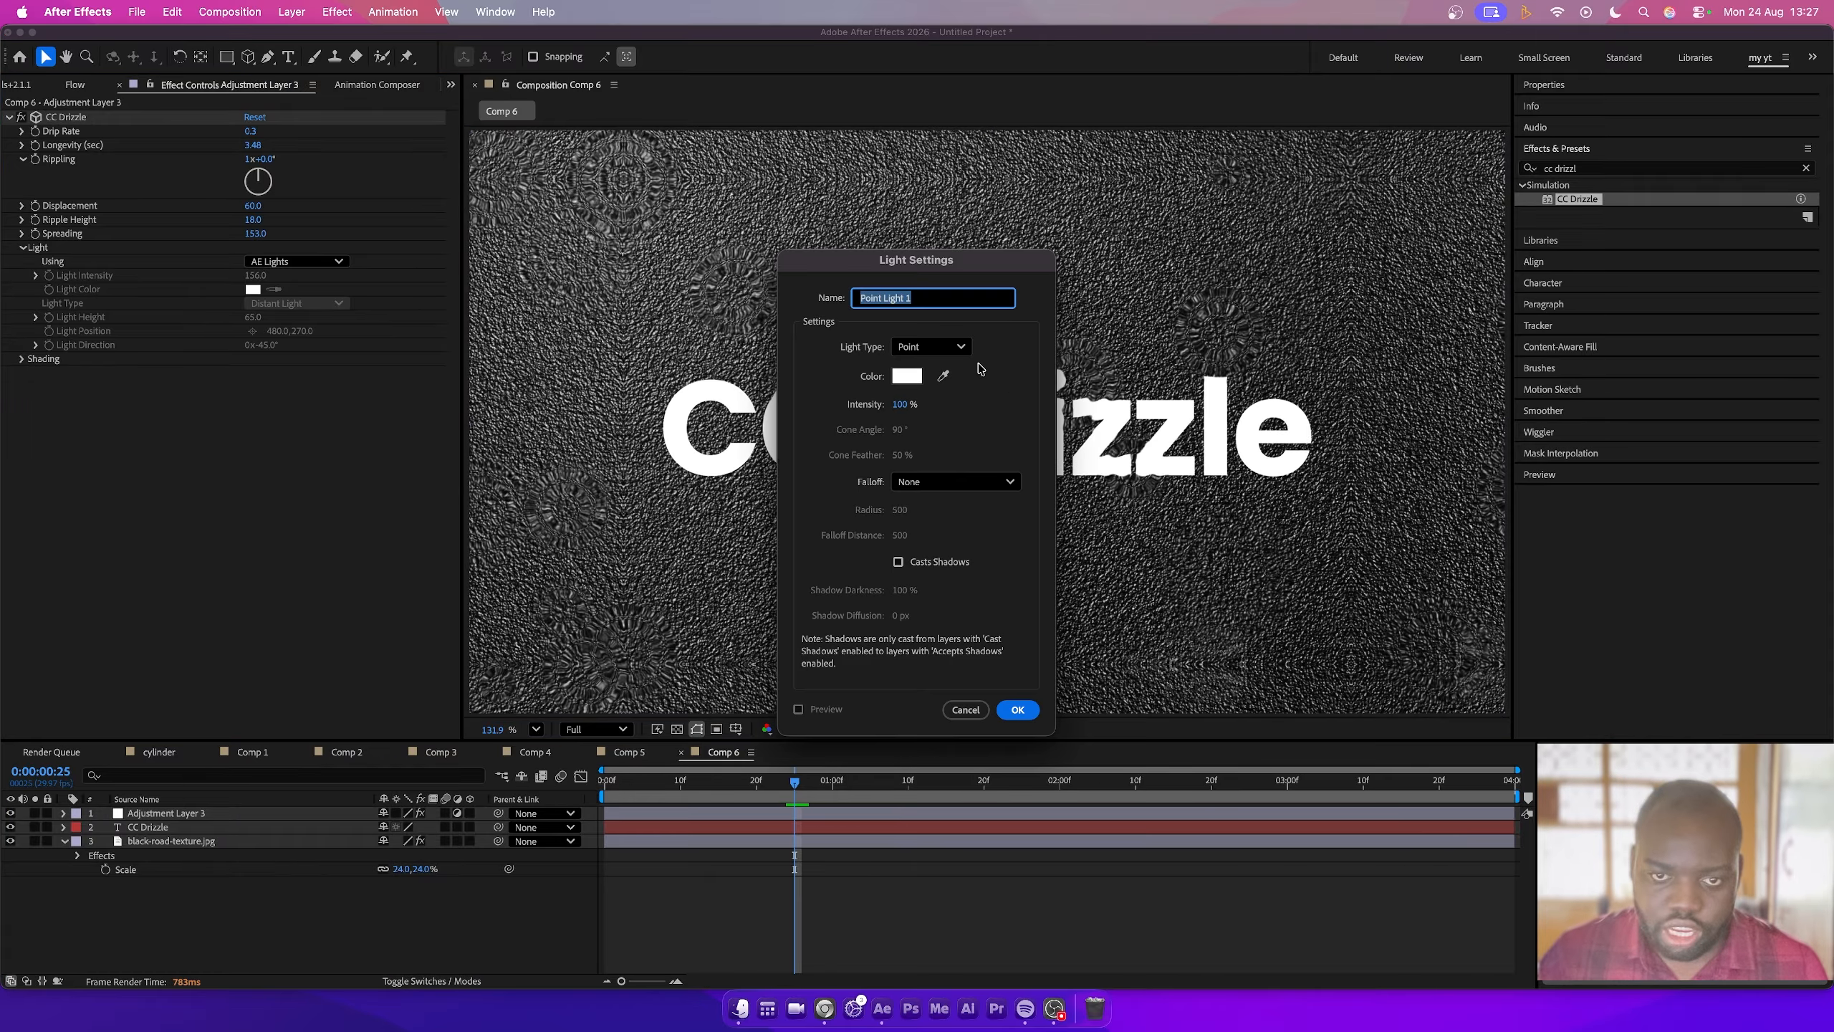
{"action": "left_click", "coordinate": [1018, 709]}
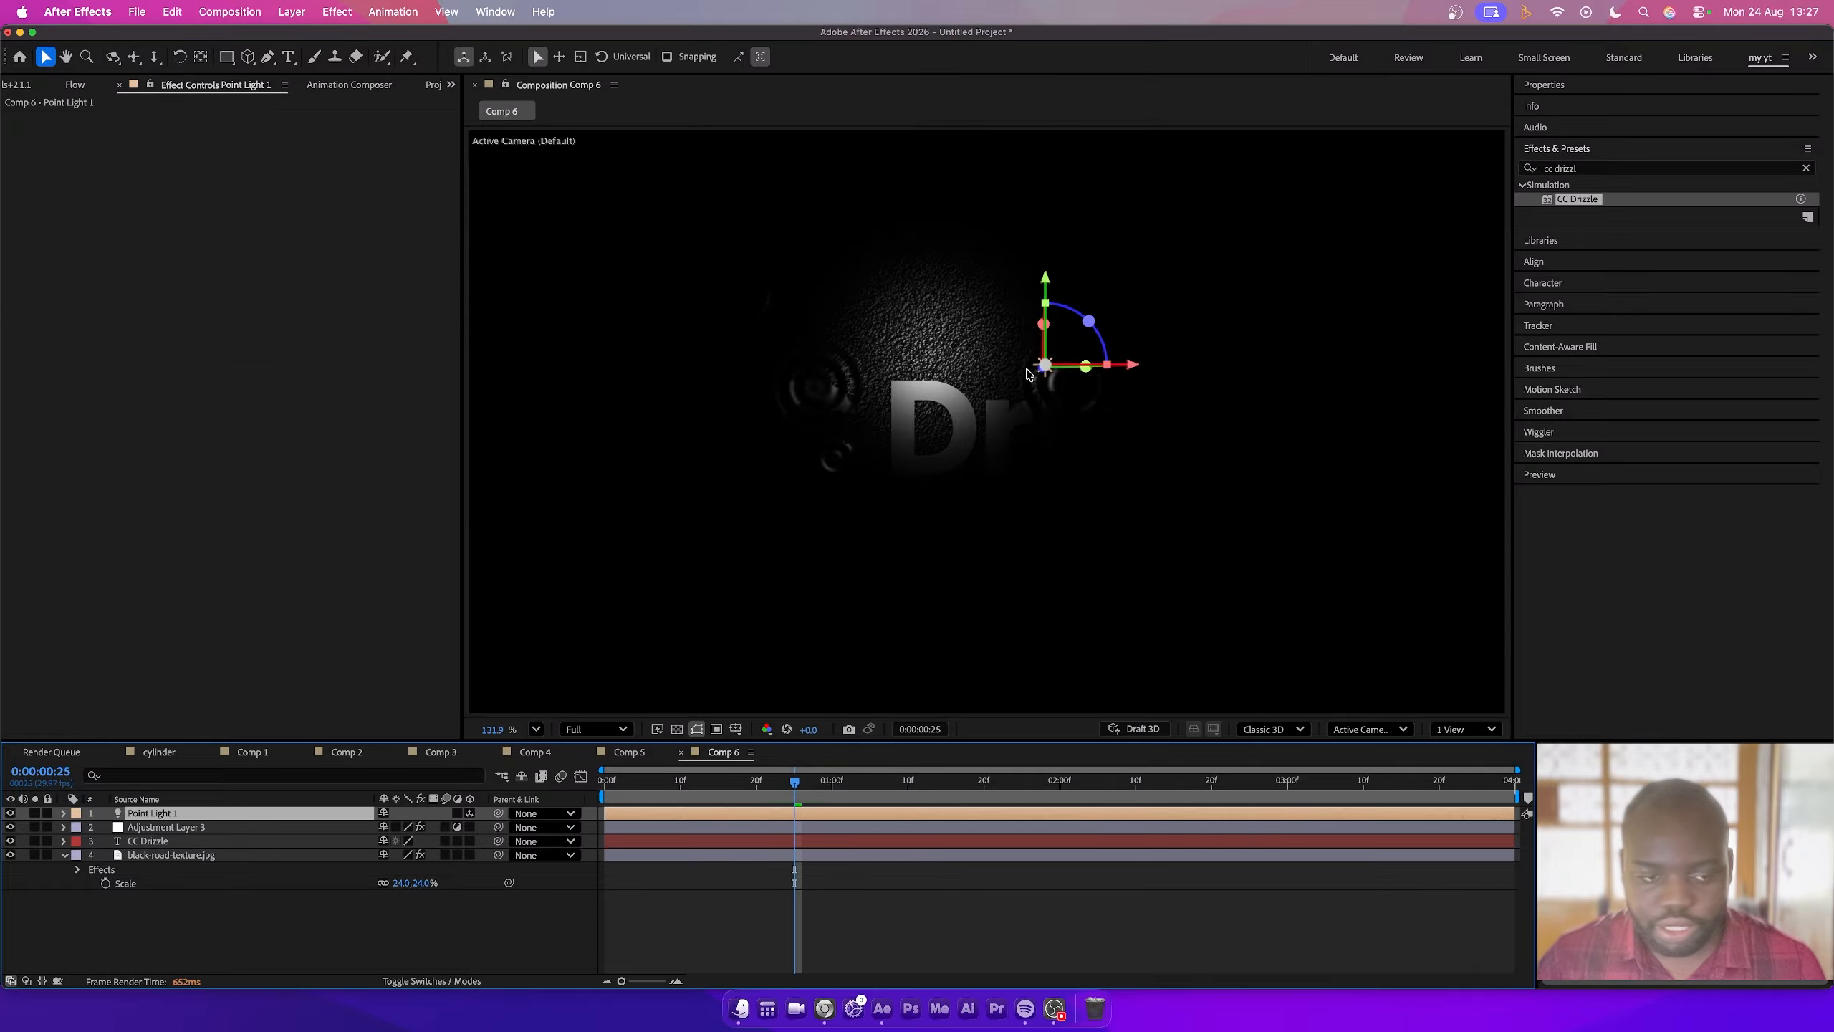
{"action": "key", "text": "p"}
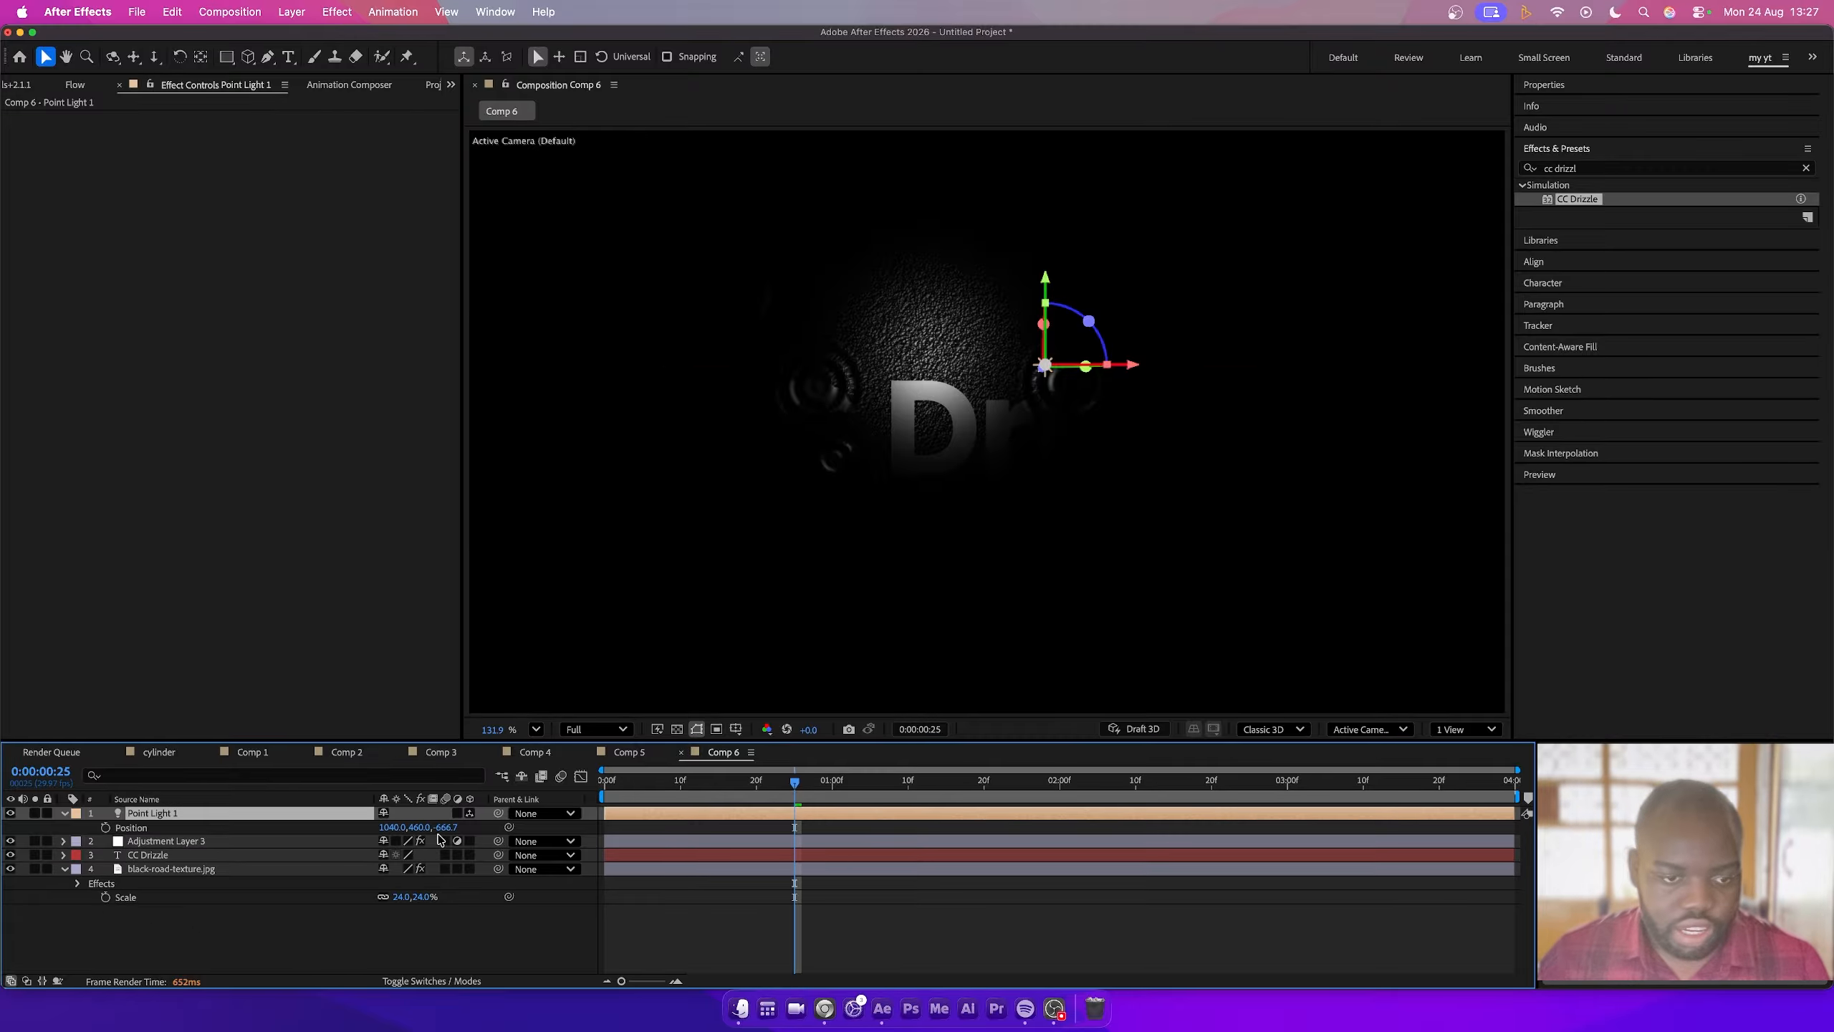
{"action": "mouse_move", "coordinate": [449, 833]}
{"action": "left_mouse_down"}
{"action": "mouse_move", "coordinate": [470, 824]}
{"action": "mouse_move", "coordinate": [434, 826]}
{"action": "left_mouse_up"}
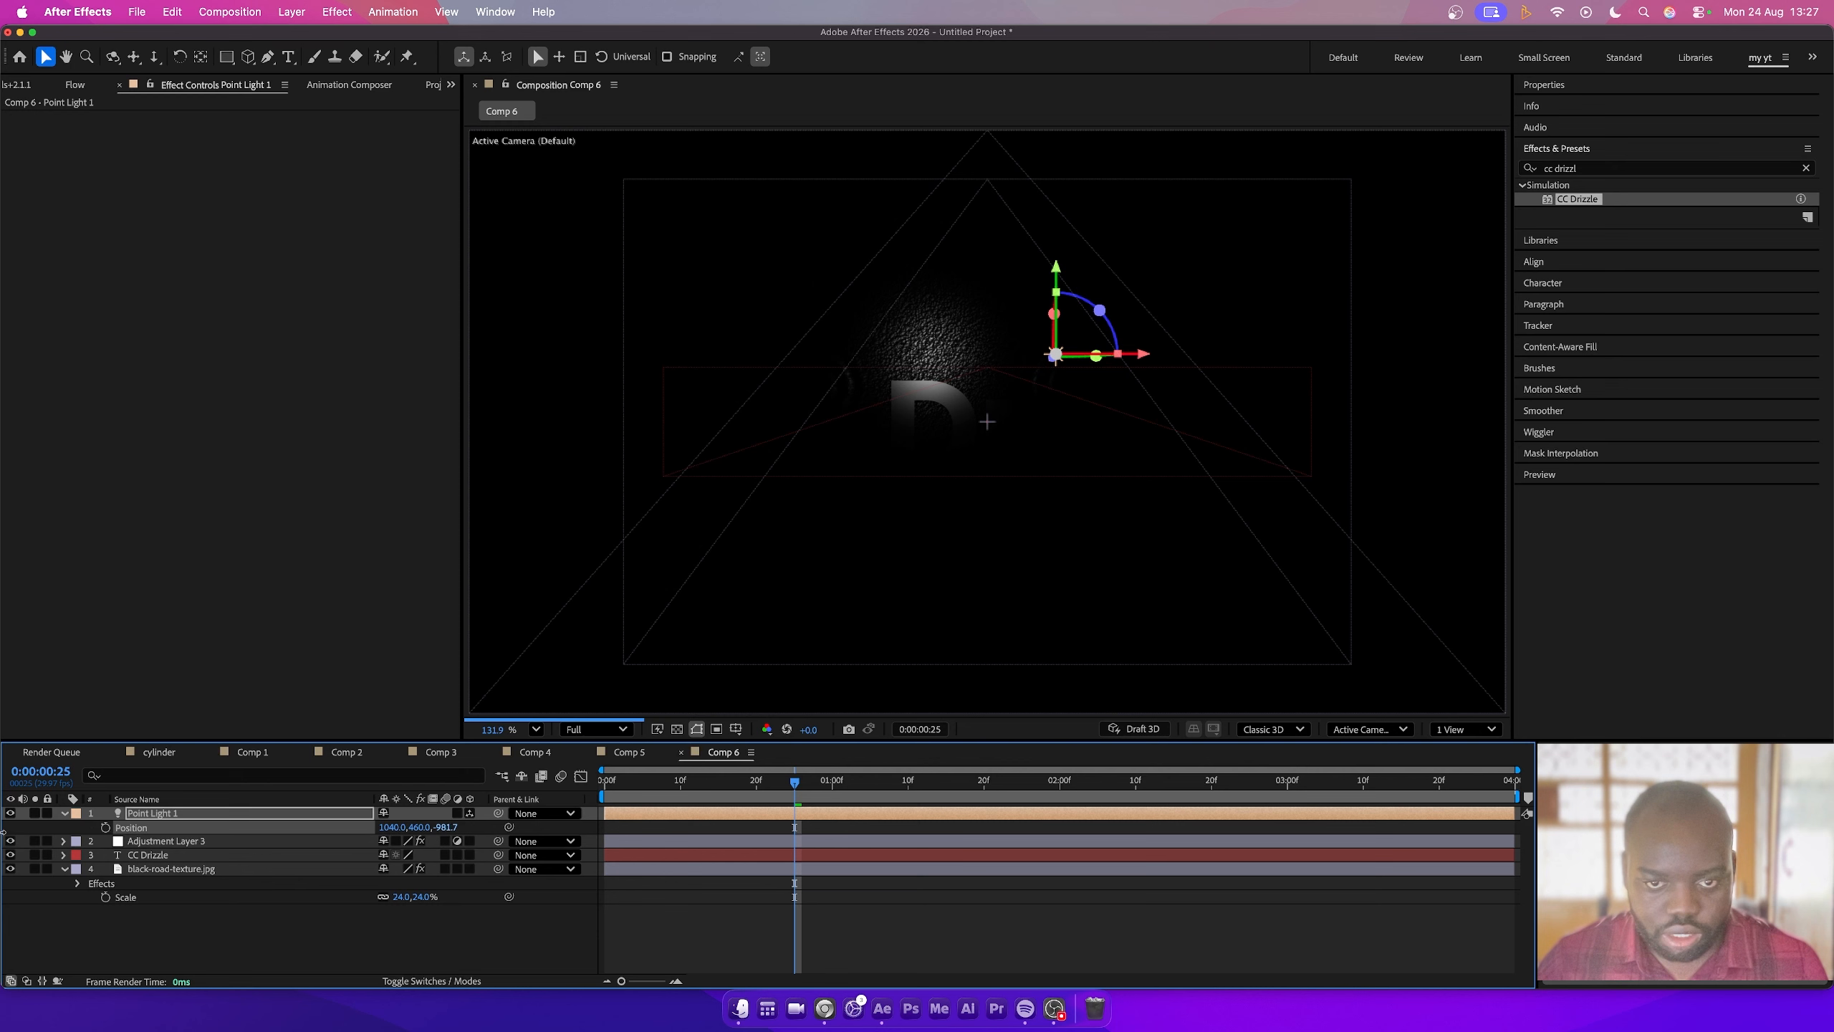
- Move the point light back to about -2251 on Z, then expand its Light Options and set Intensity to 171%
{"action": "left_click_drag", "start_coordinate": [423, 827], "coordinate": [585, 827]}
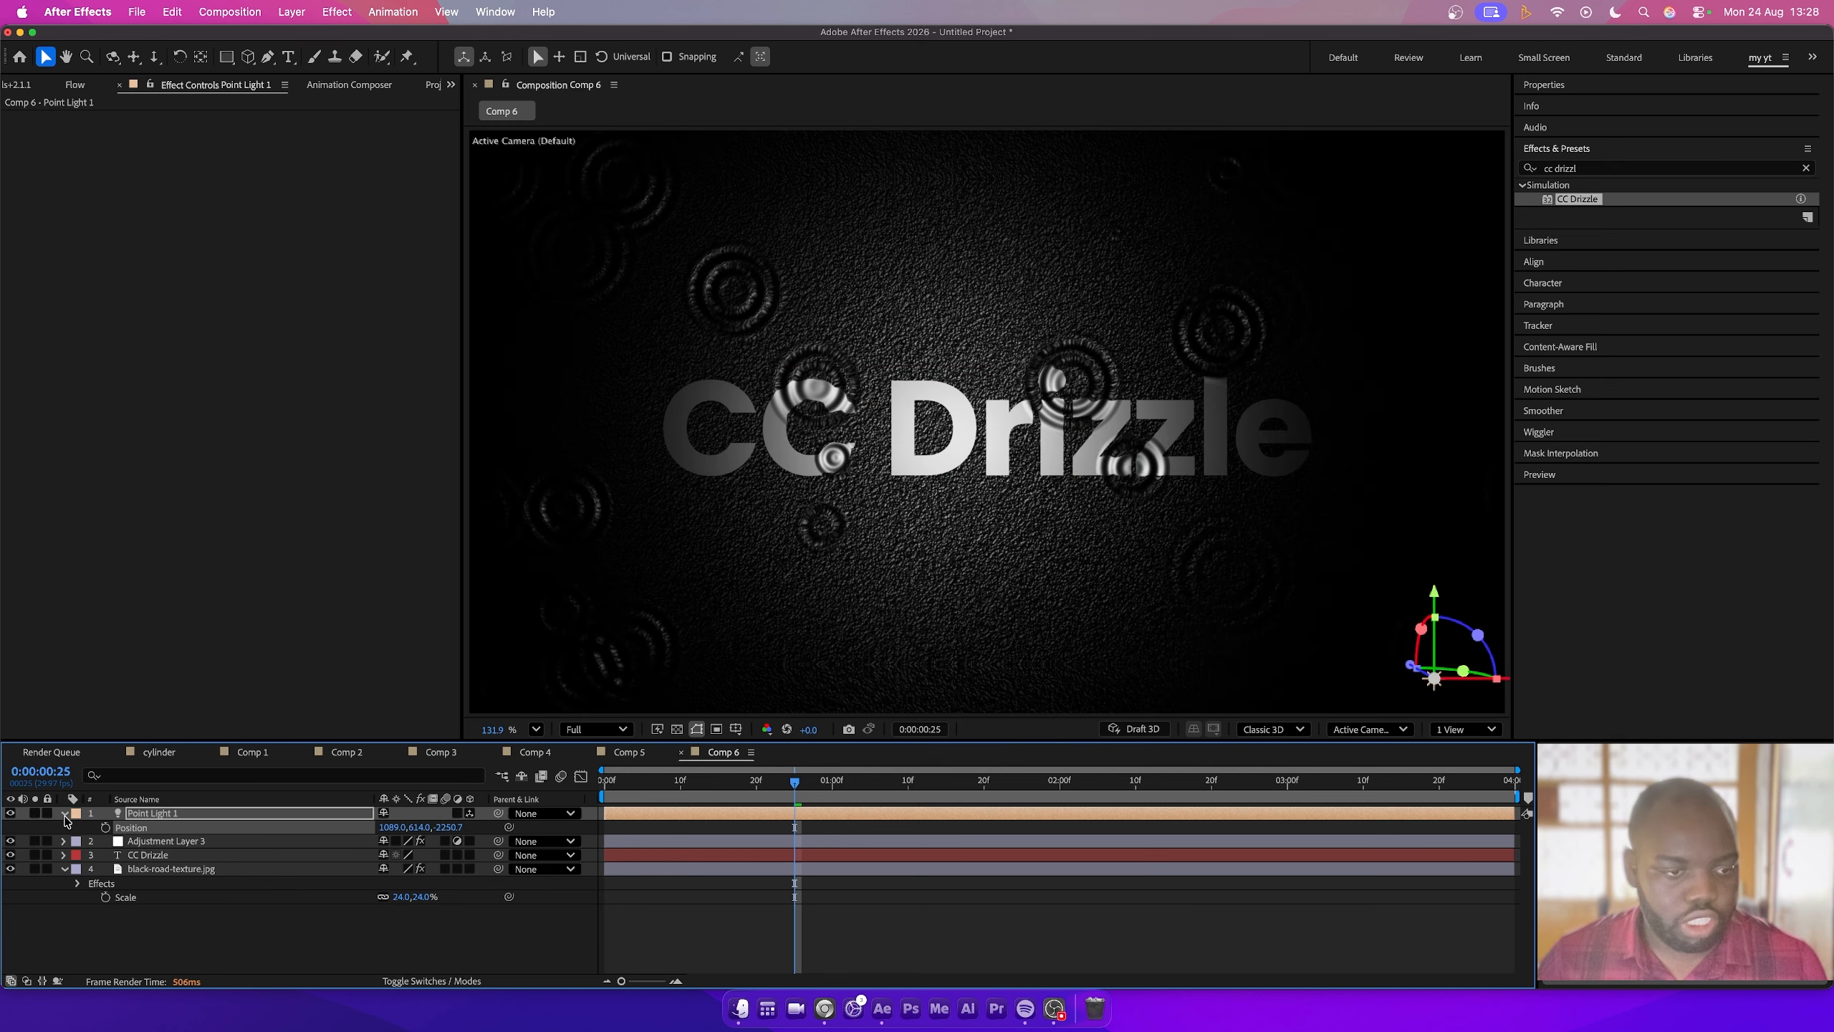
{"action": "left_click", "coordinate": [65, 814]}
{"action": "left_click", "coordinate": [65, 814]}
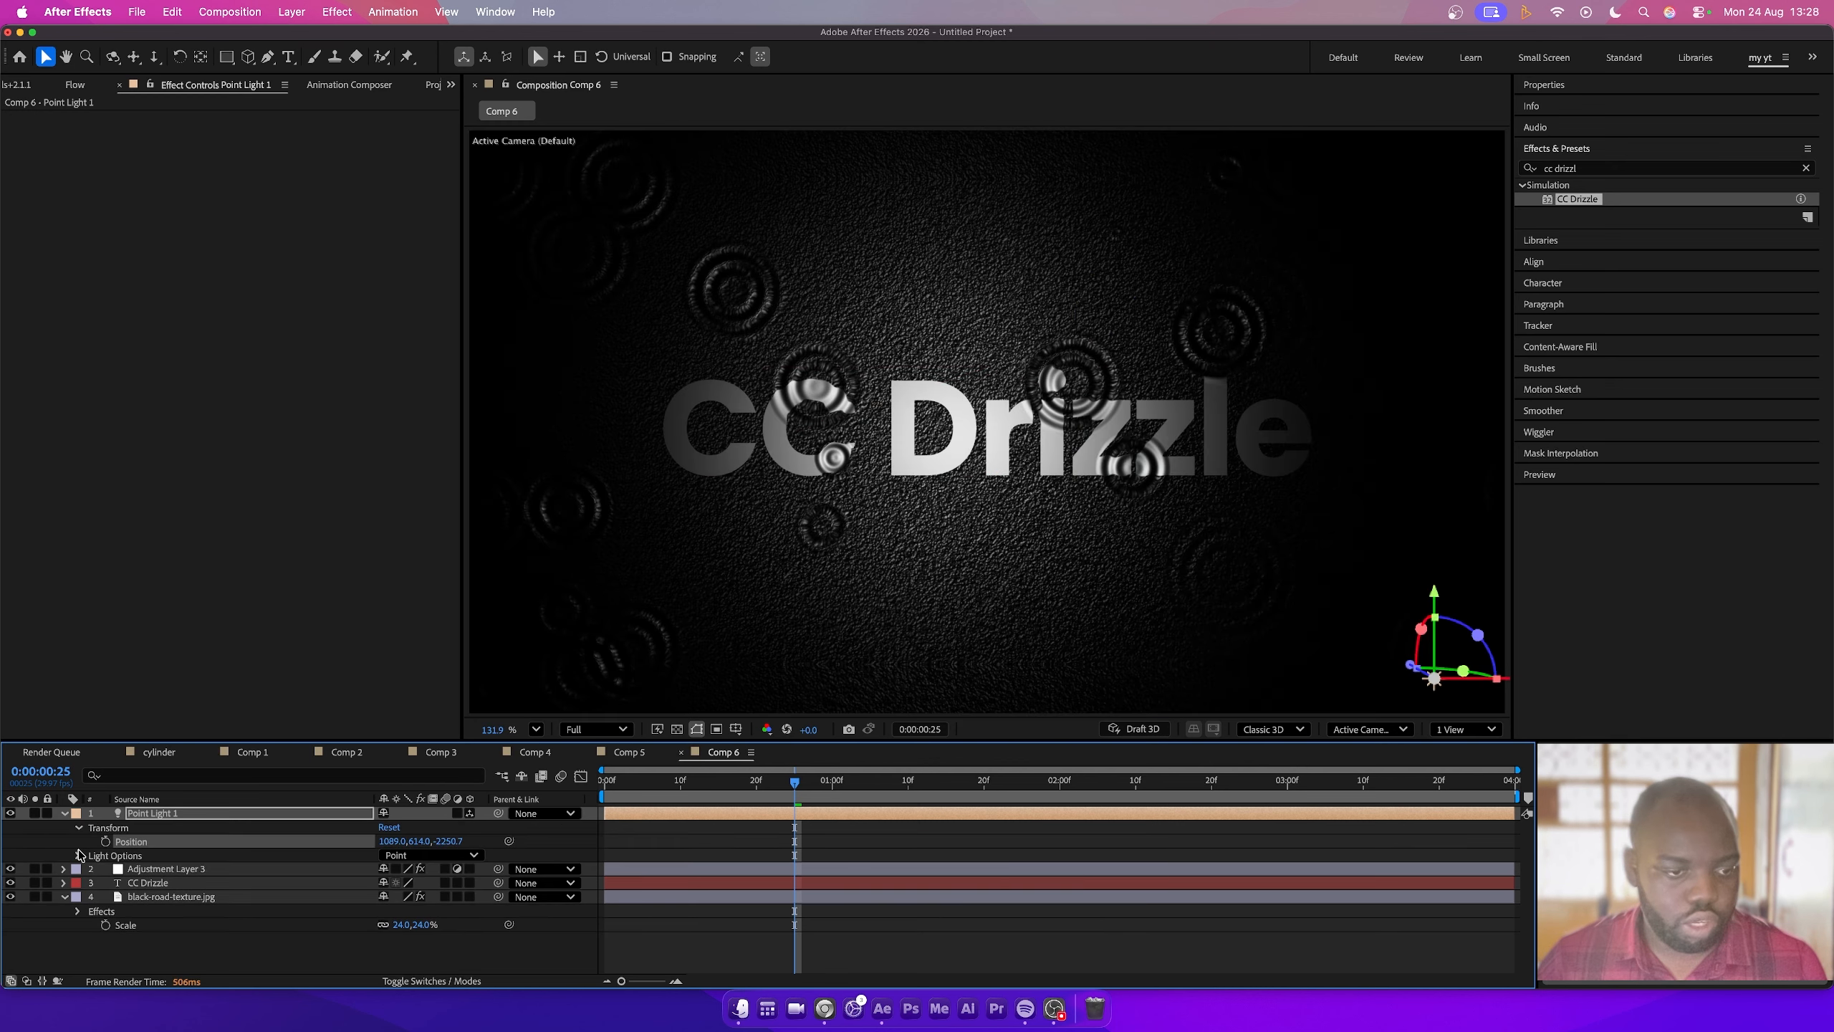
{"action": "left_click", "coordinate": [80, 856]}
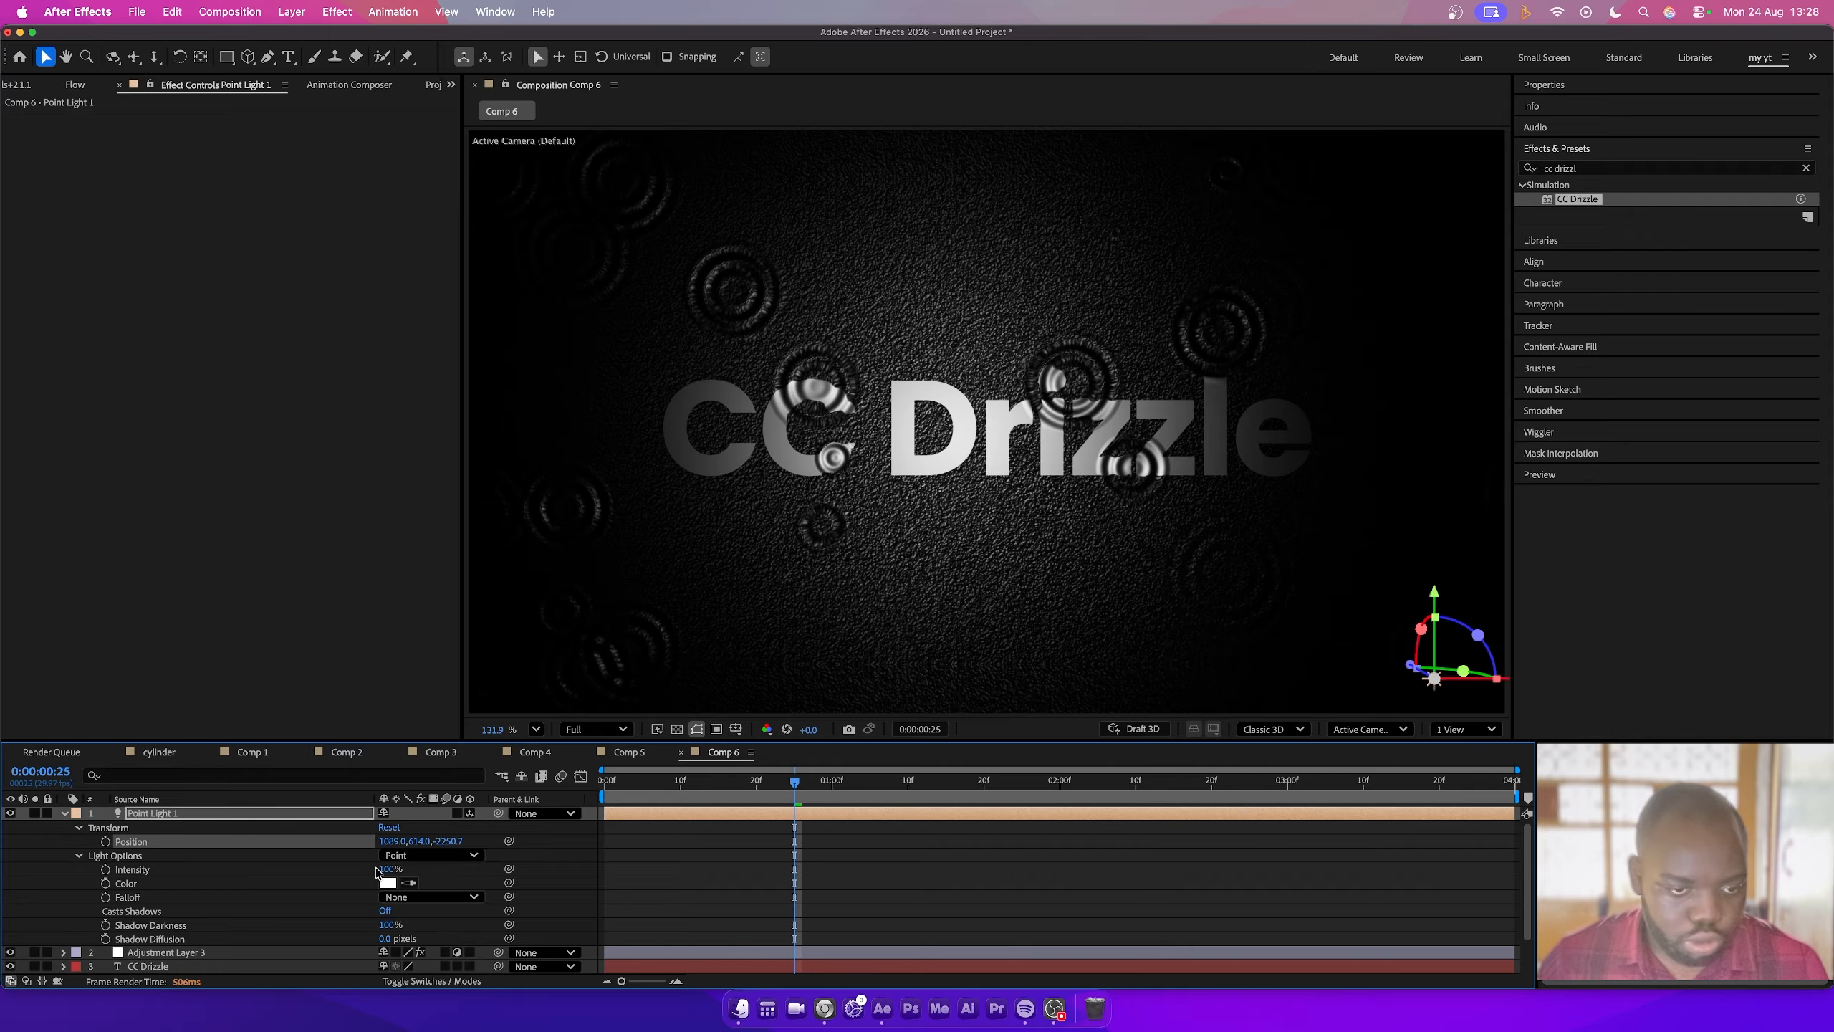
{"action": "left_click_drag", "start_coordinate": [387, 870], "coordinate": [432, 871]}
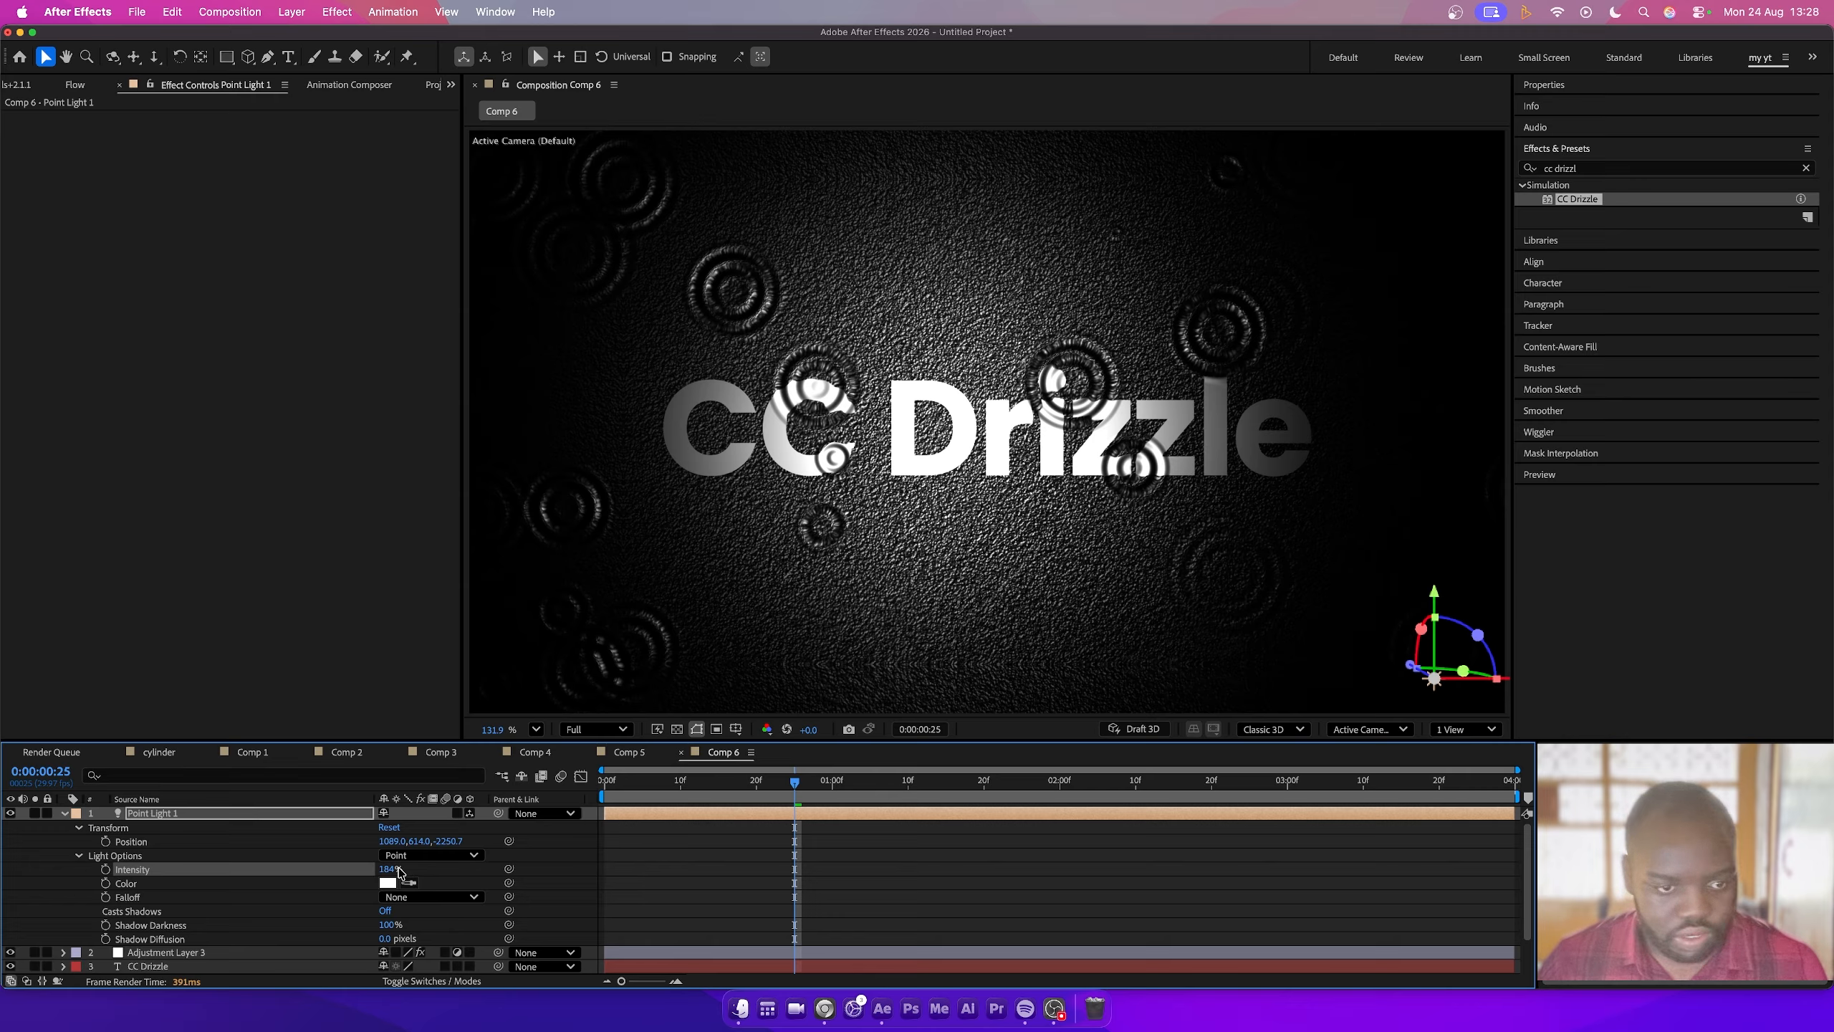
{"action": "left_click_drag", "start_coordinate": [376, 870], "coordinate": [380, 874]}
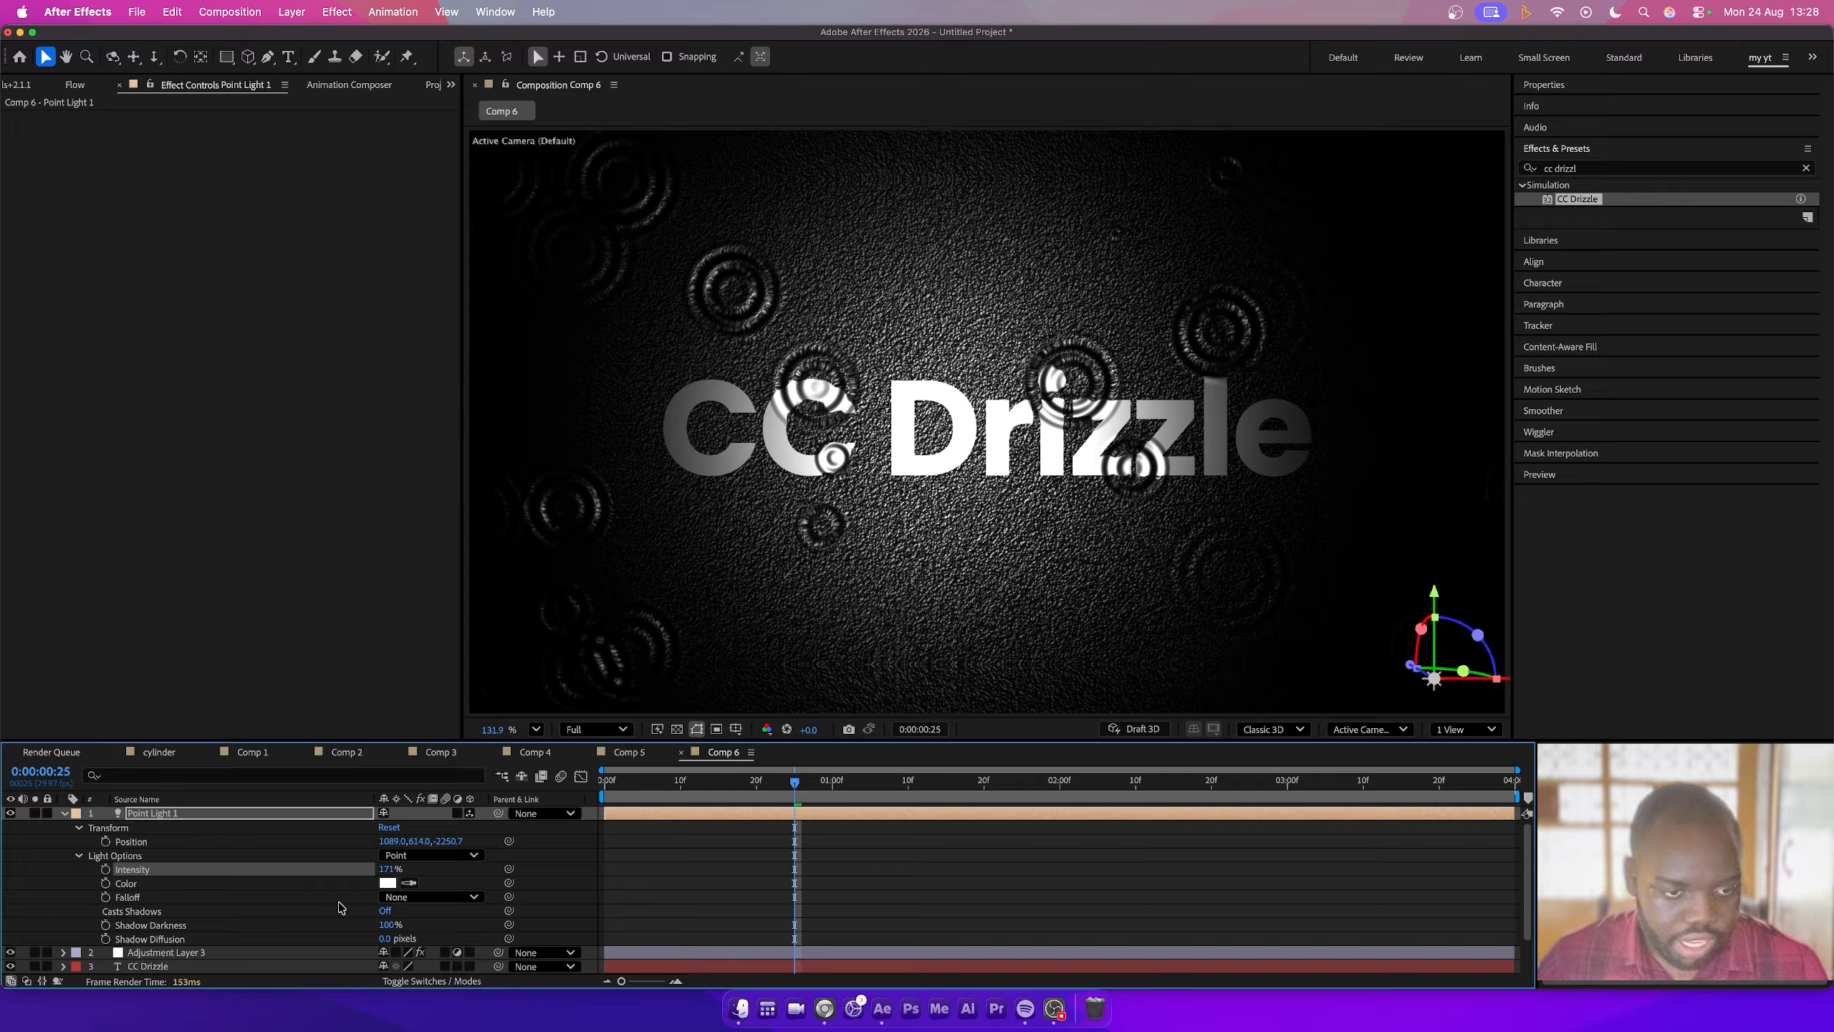
- Change the point light's color to the pale blue DDE7FA
{"action": "left_click", "coordinate": [389, 883]}
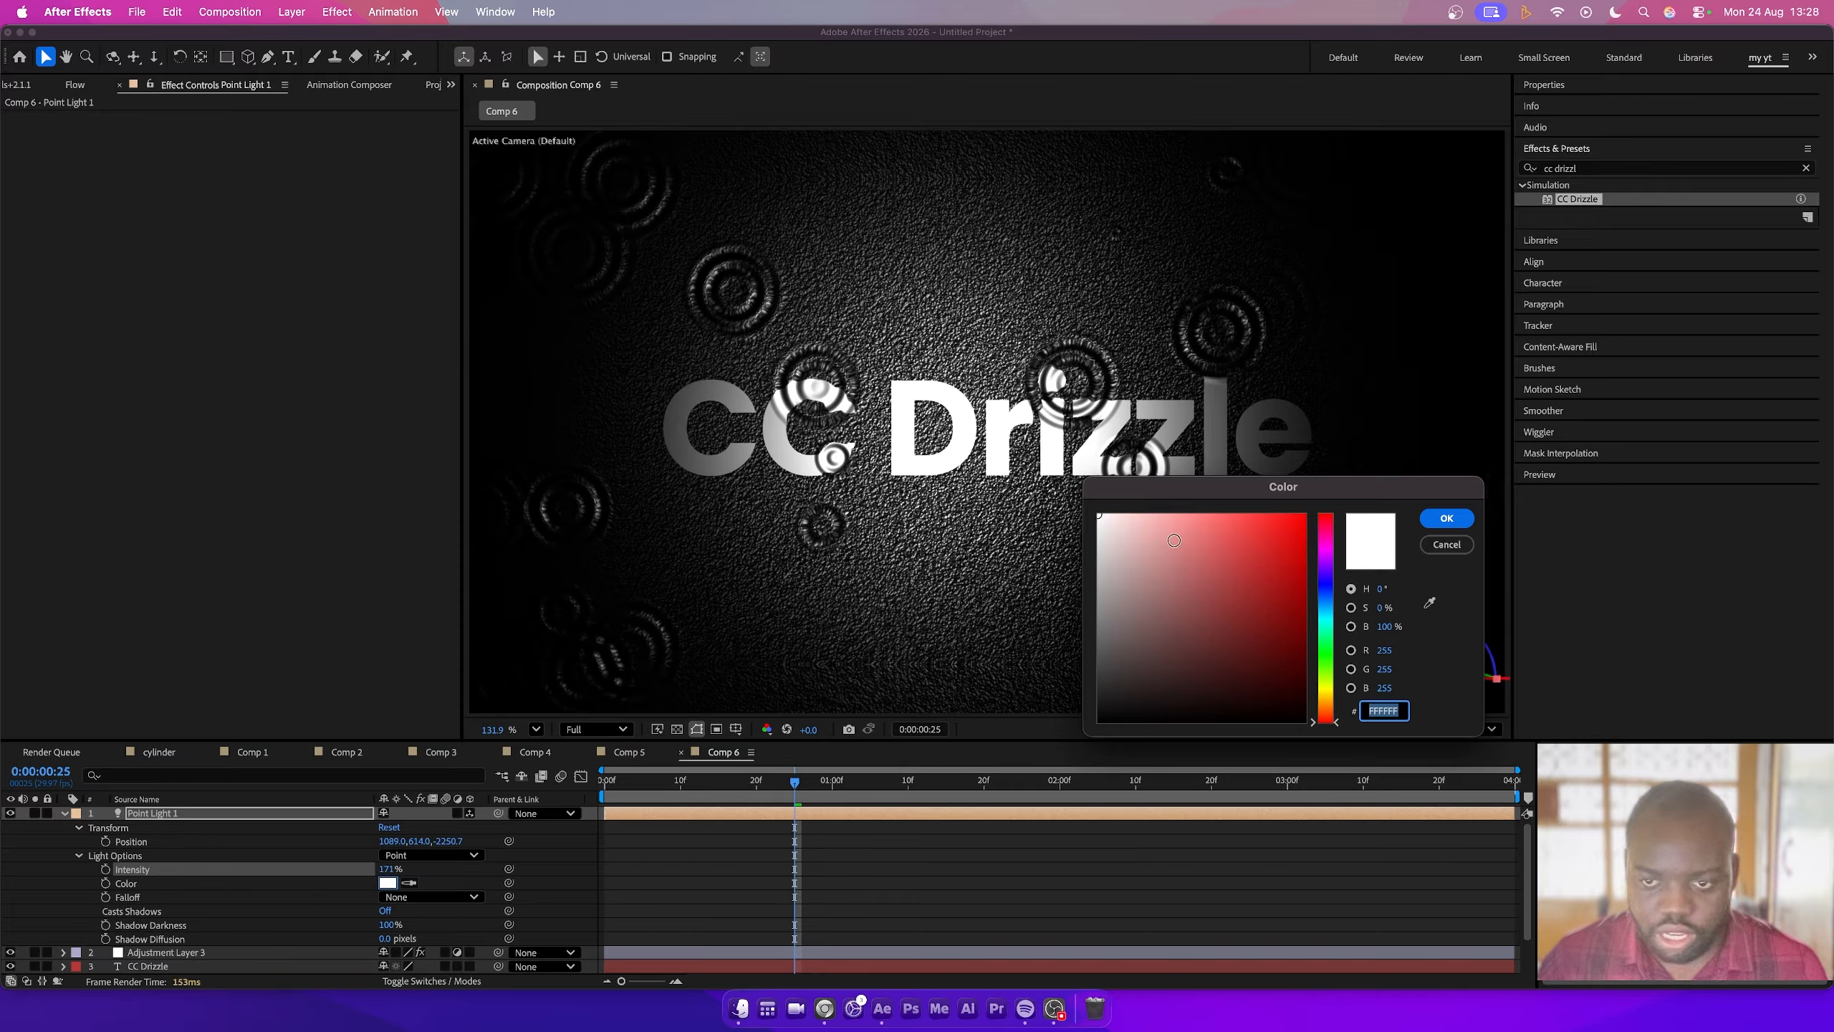
{"action": "left_click", "coordinate": [1324, 594]}
{"action": "left_click_drag", "start_coordinate": [1156, 535], "coordinate": [1121, 516]}
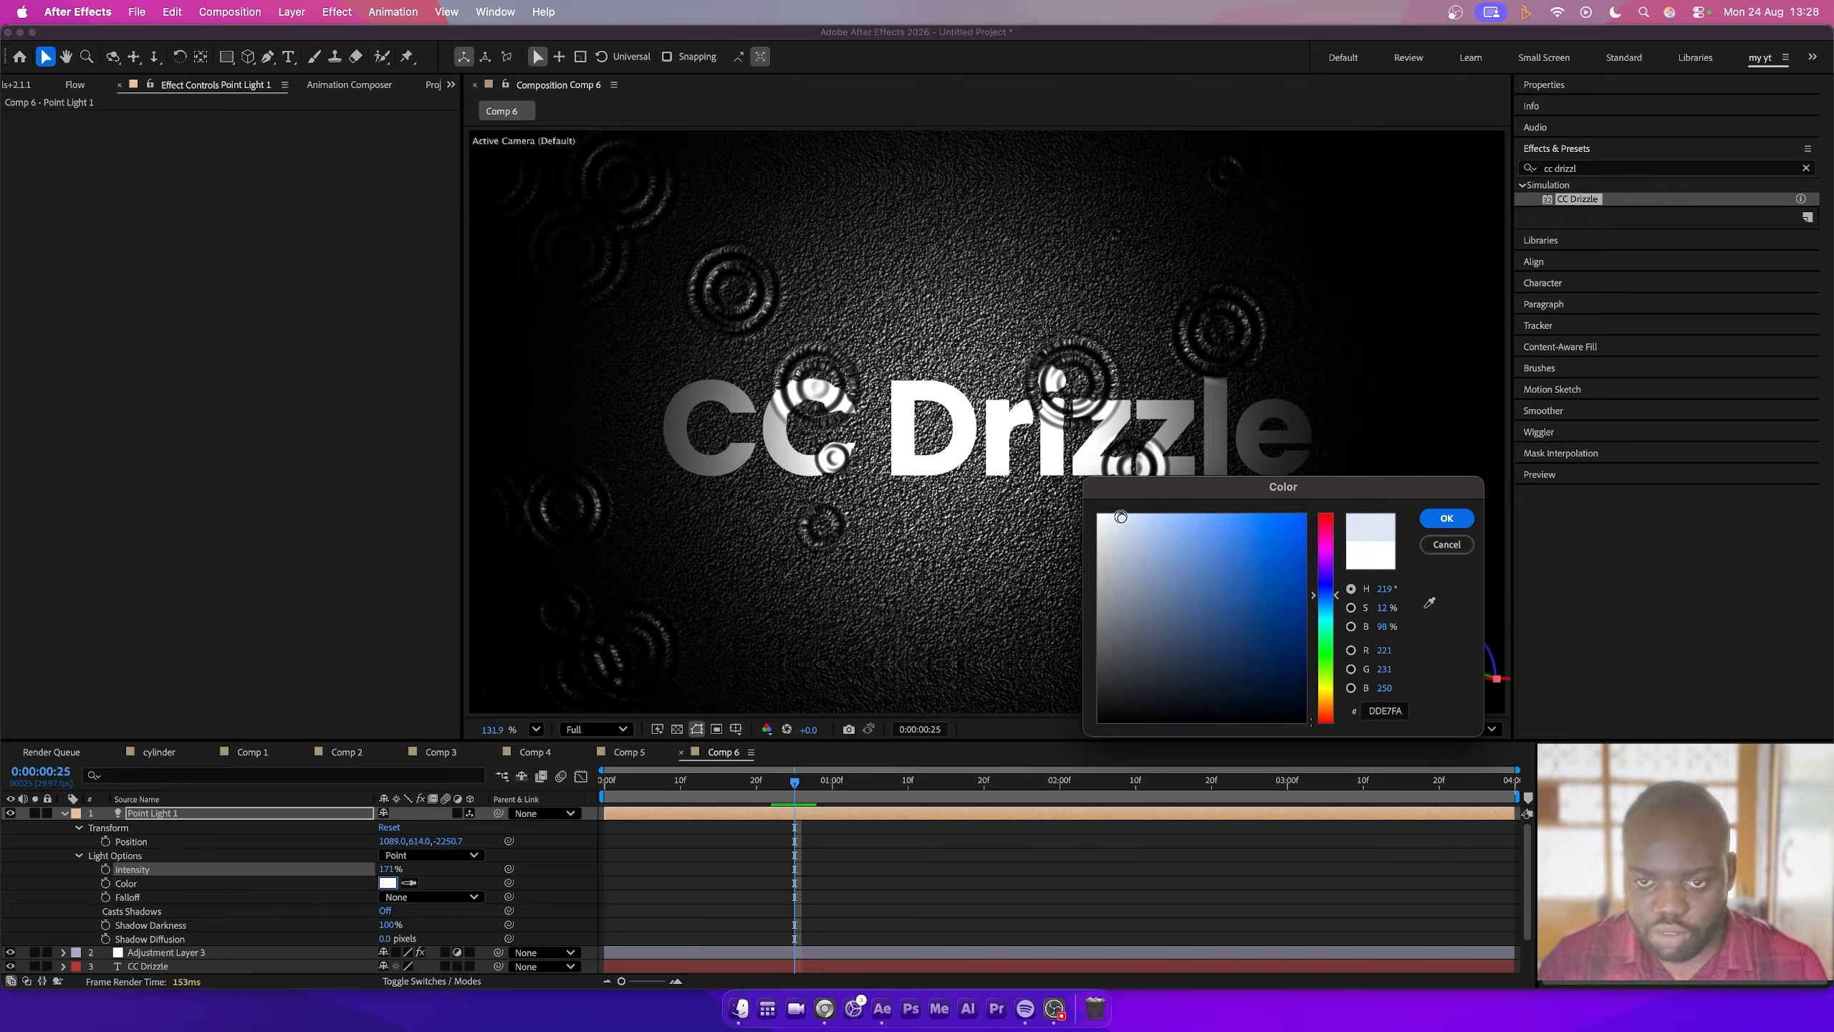
{"action": "left_click", "coordinate": [1447, 518]}
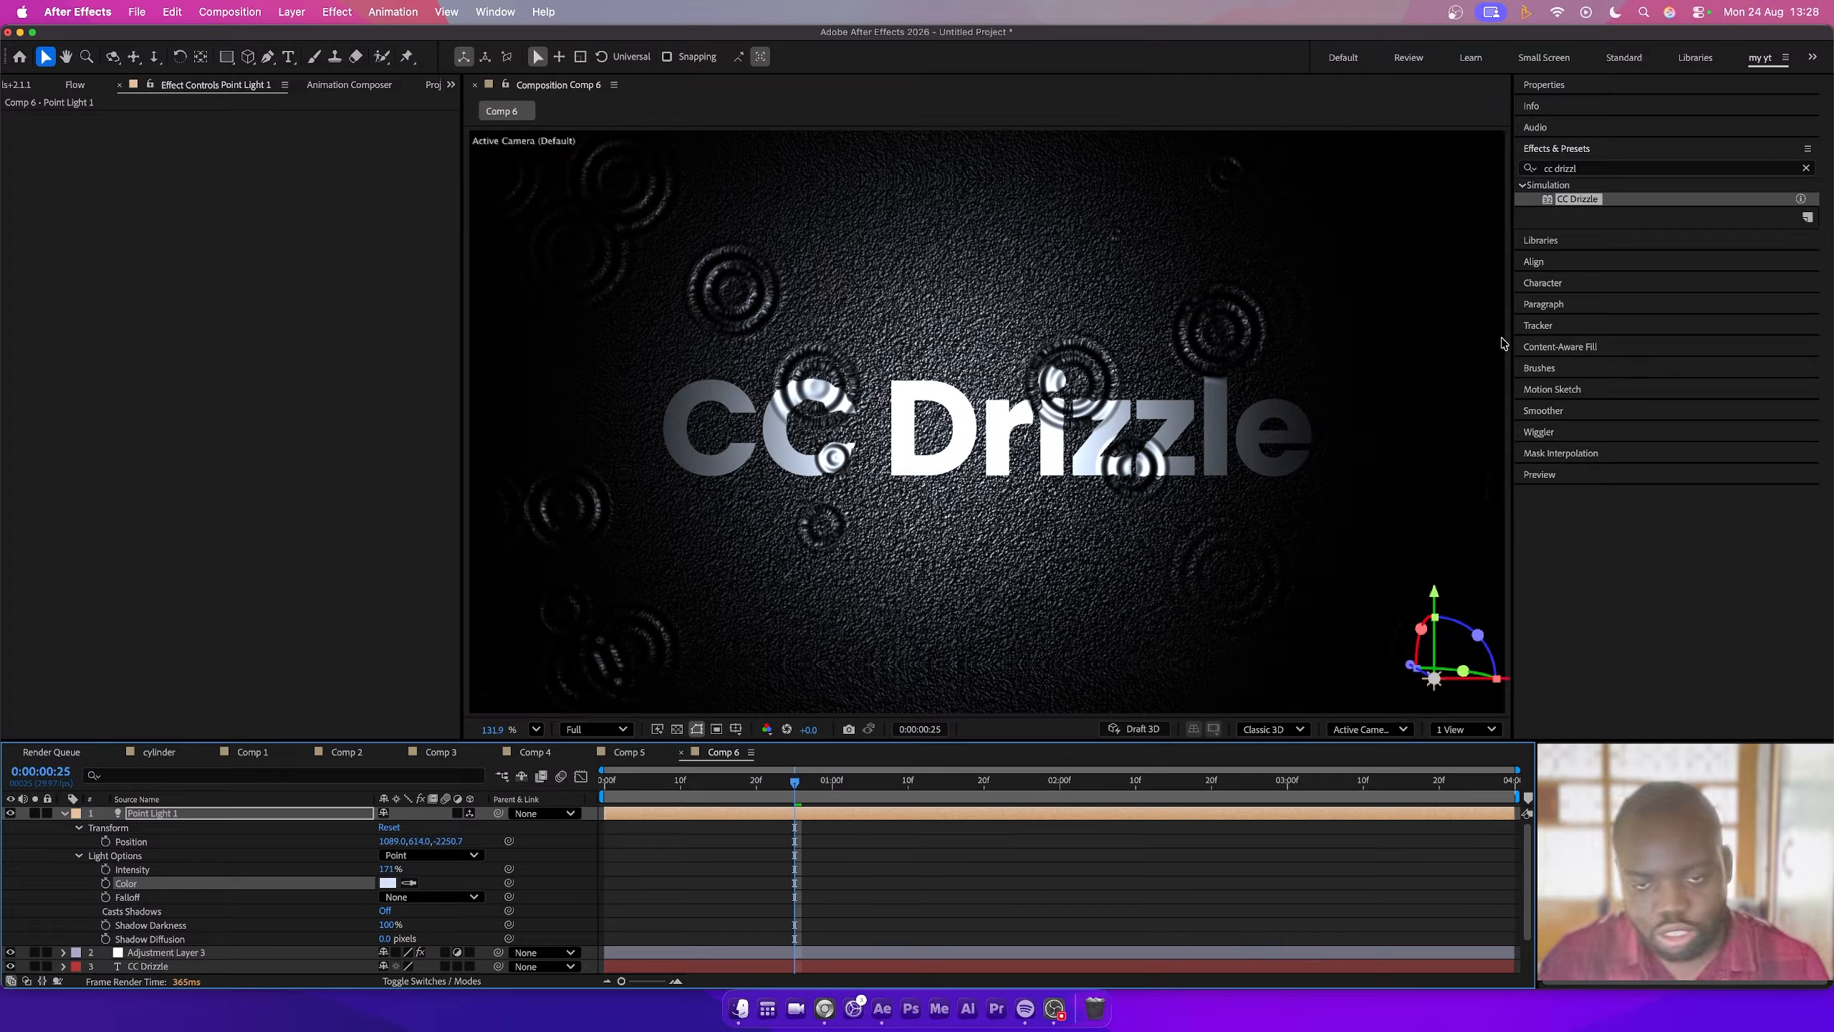
- Select the adjustment layer and play back the composition preview
{"action": "left_click", "coordinate": [139, 950]}
{"action": "key", "text": "space"}
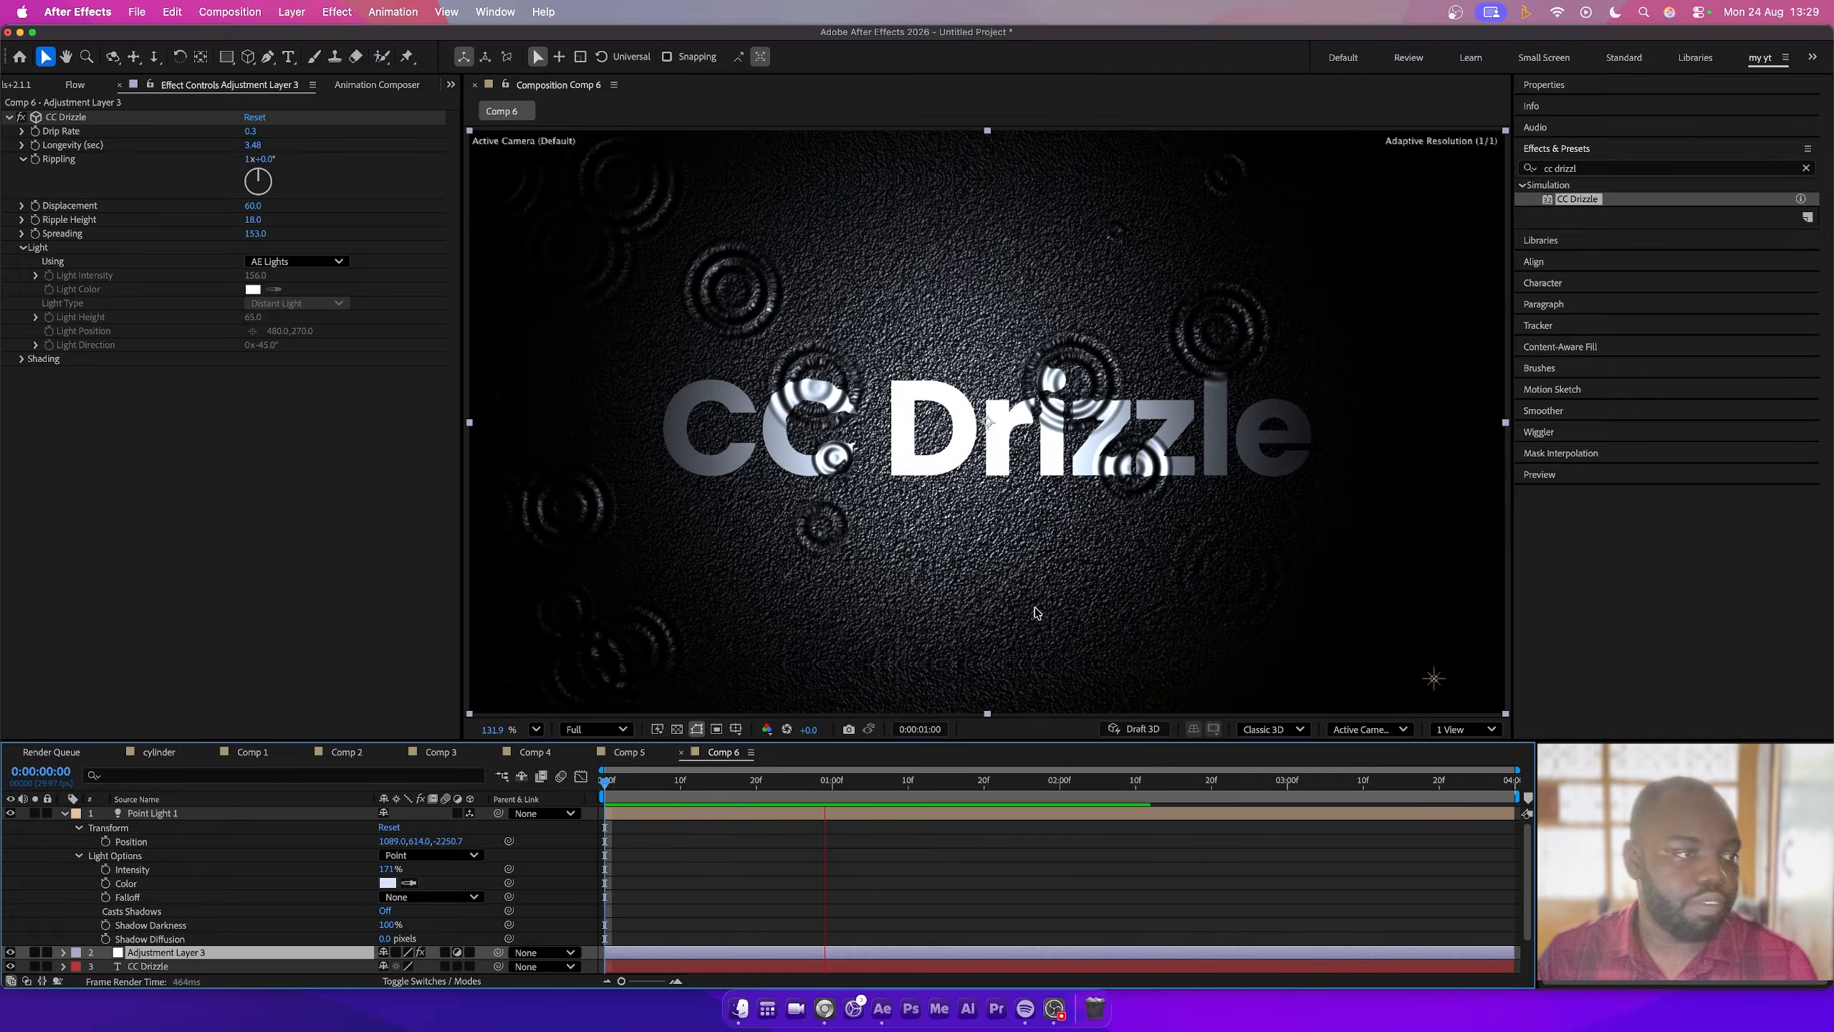